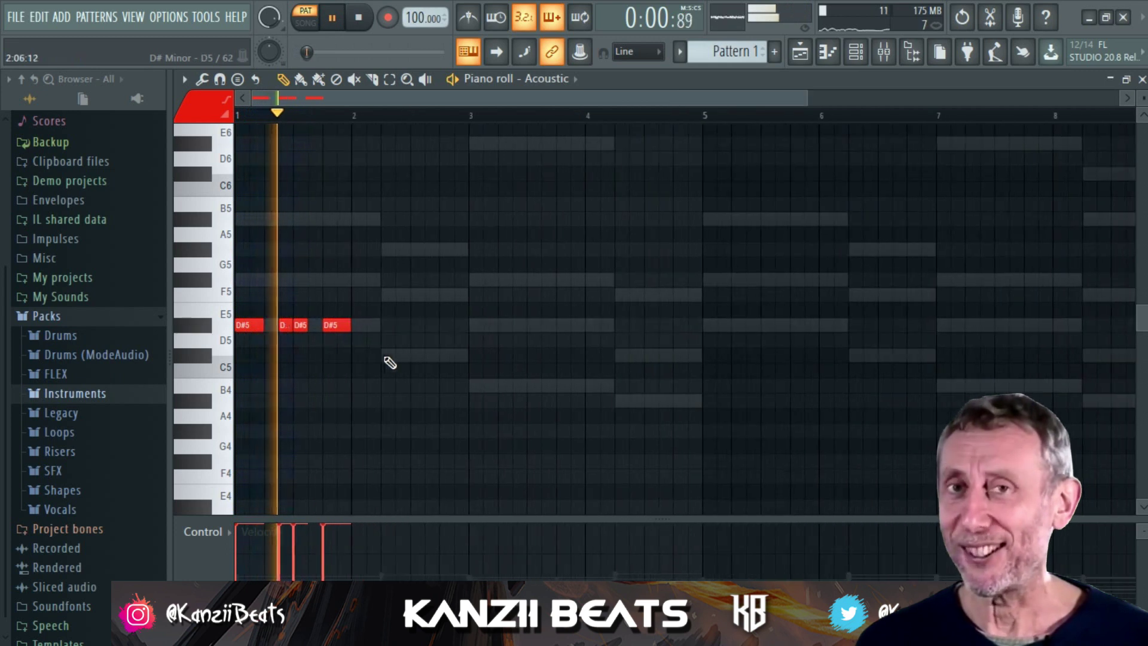
Add short C#5 notes and a closing A#4 note across bar 2 of the Acoustic melody, and play the pattern back
{"action": "left_click", "coordinate": [384, 356]}
{"action": "left_click", "coordinate": [401, 356]}
{"action": "left_click", "coordinate": [430, 356]}
{"action": "key", "text": "space"}
{"action": "left_click", "coordinate": [455, 402]}
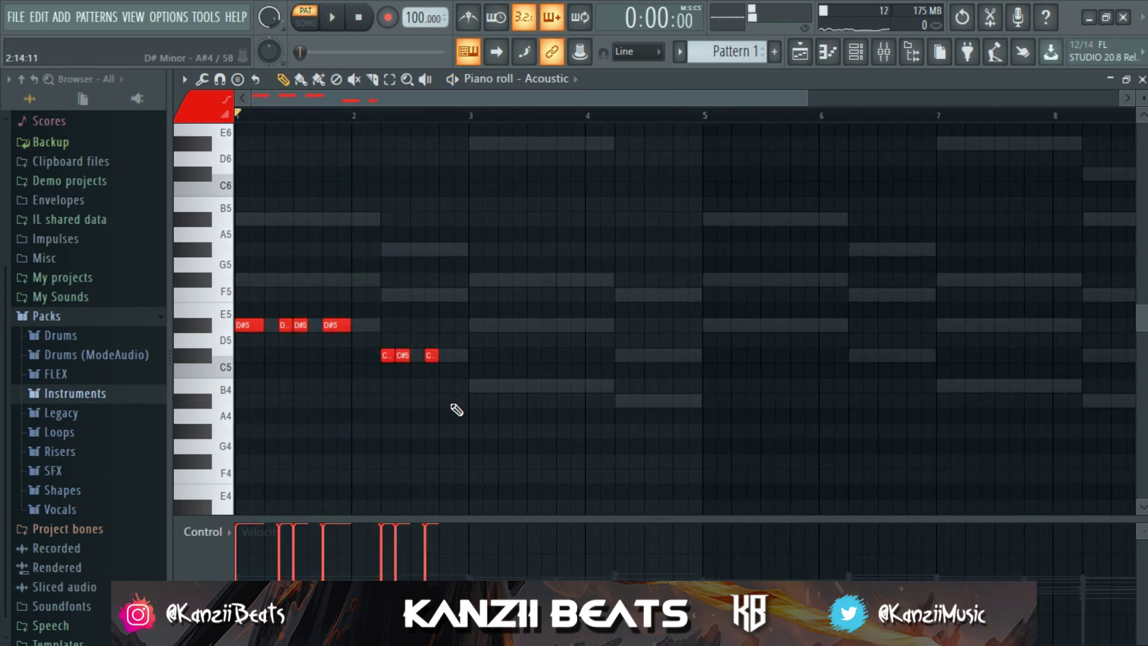
{"action": "key", "text": "space"}
{"action": "scroll", "coordinate": [456, 405], "scroll_direction": "down", "scroll_amount": 3}
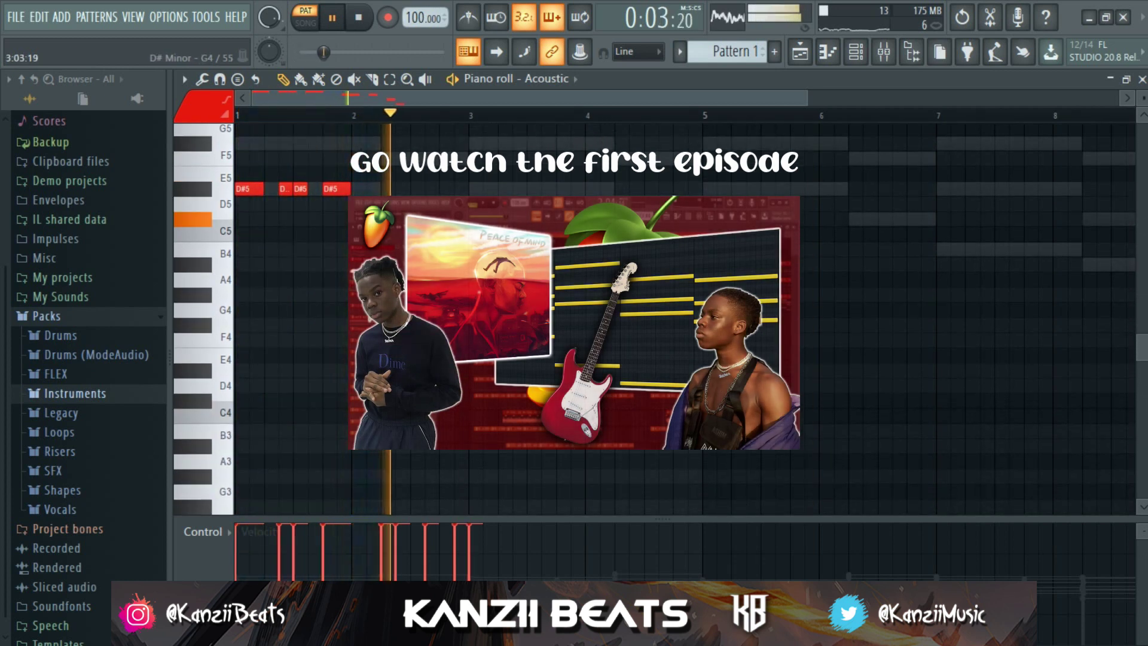
{"action": "left_click", "coordinate": [478, 310]}
{"action": "key", "text": "space"}
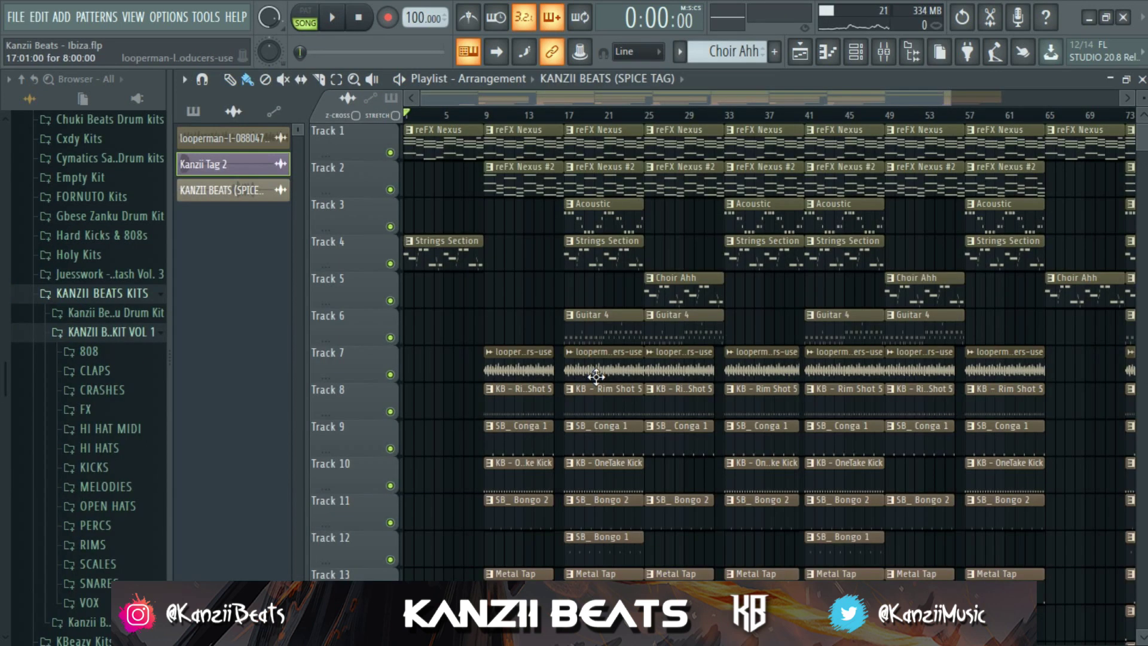
Select bars 17 to 33 of the playlist arrangement as the playback range
{"action": "scroll", "coordinate": [596, 376], "scroll_direction": "down", "scroll_amount": 2}
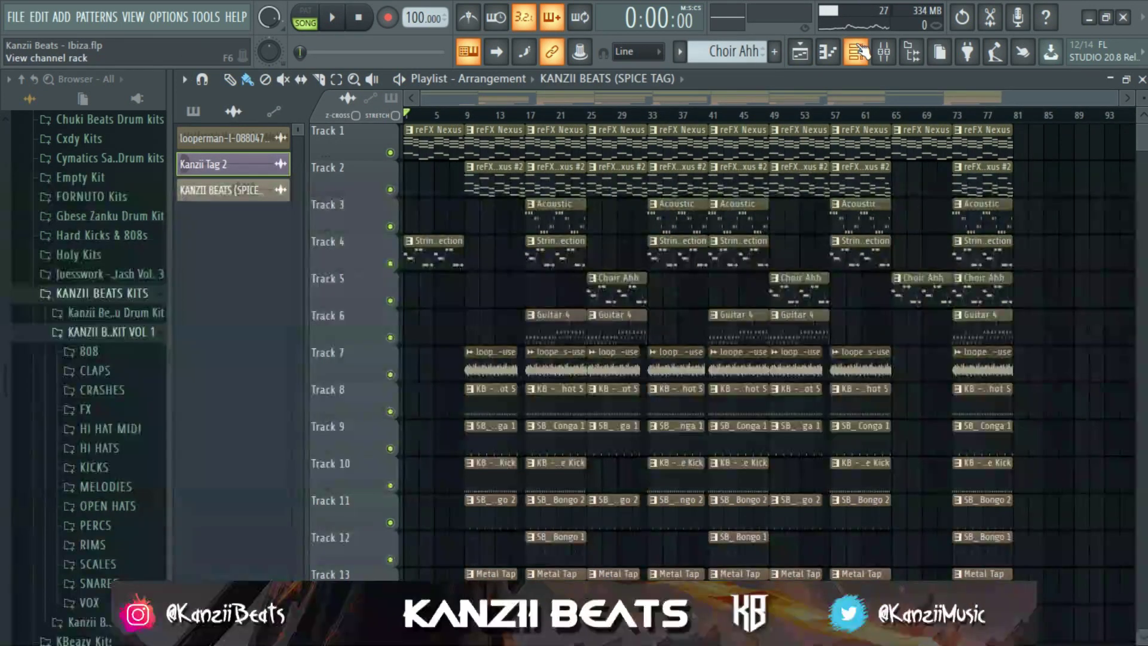
{"action": "left_click_drag", "start_coordinate": [526, 114], "coordinate": [647, 115]}
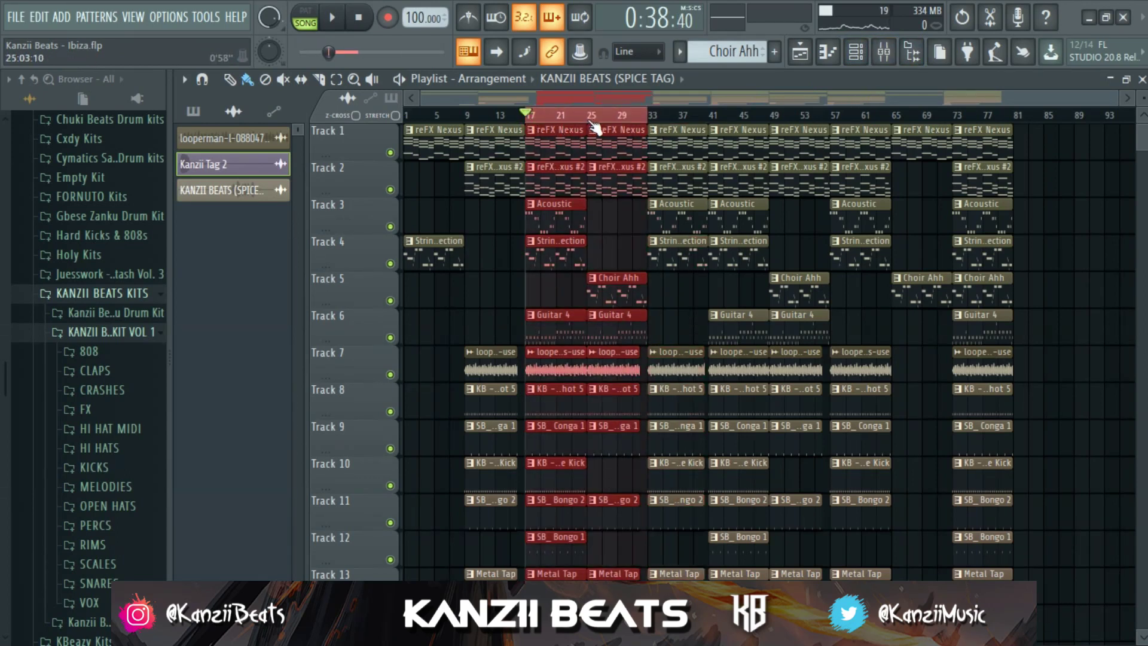
Examine the Fruity parametric EQ 2 curve on the Guitar 4 mixer track
{"action": "left_click", "coordinate": [883, 52]}
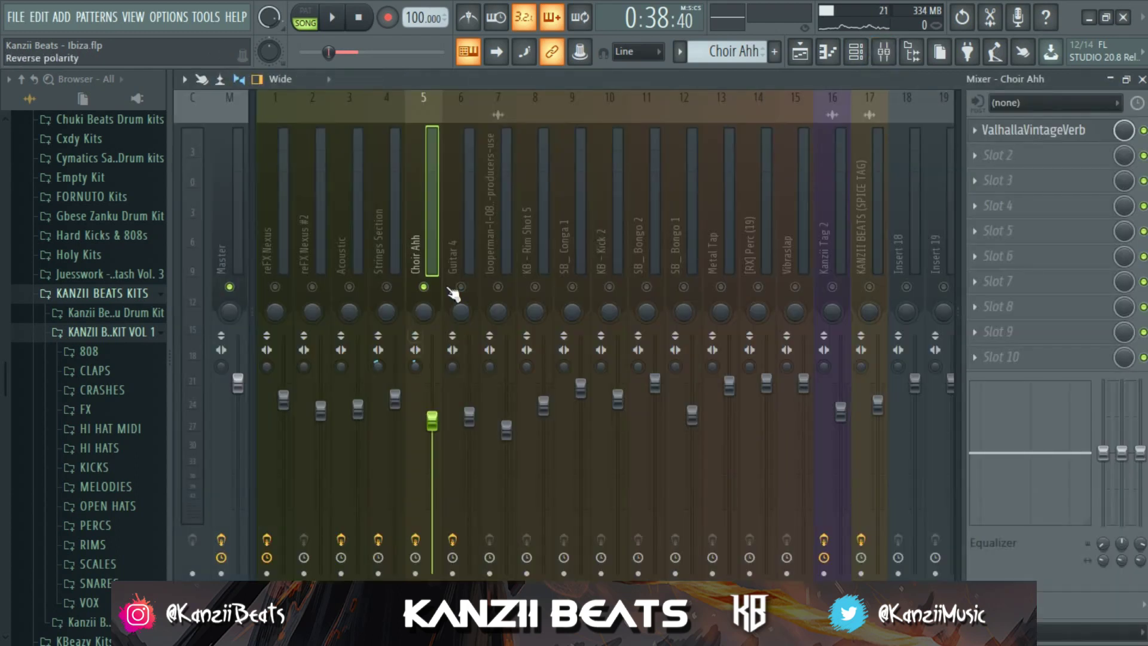
{"action": "left_click", "coordinate": [465, 241]}
{"action": "left_click", "coordinate": [1010, 130]}
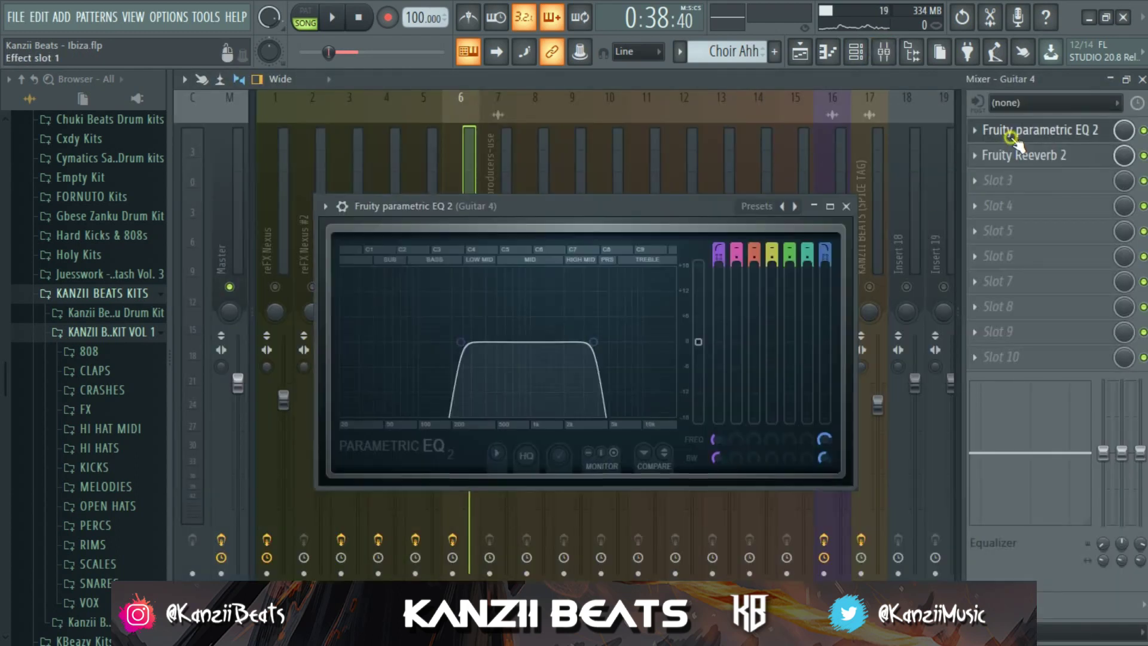
{"action": "left_click_drag", "start_coordinate": [646, 201], "coordinate": [679, 141]}
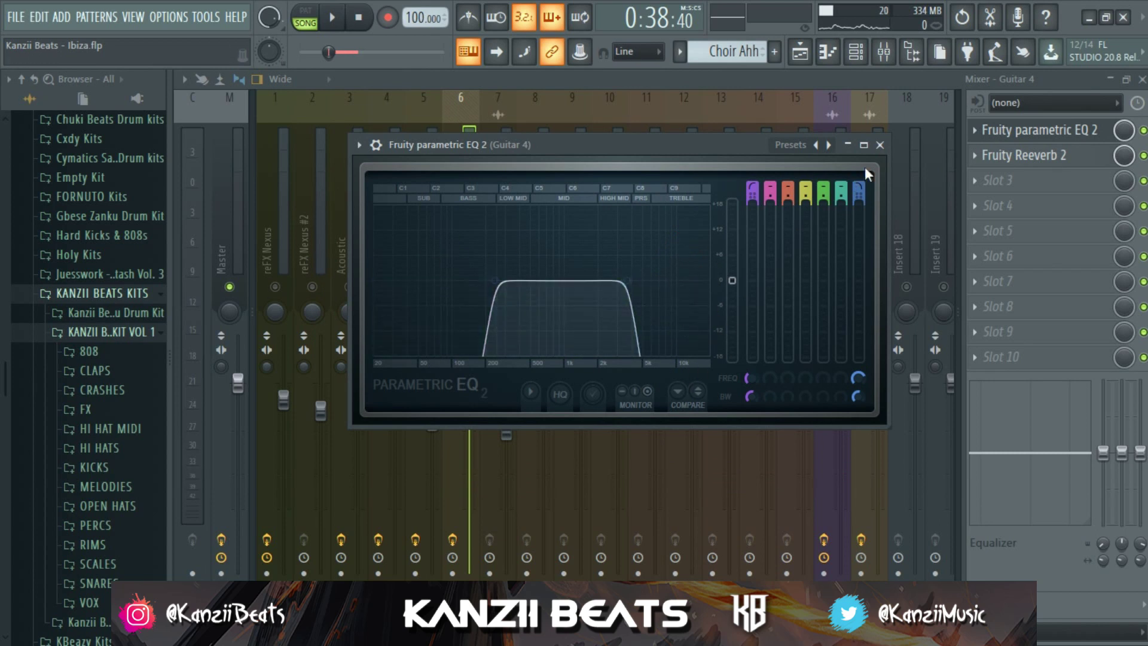
{"action": "left_click", "coordinate": [879, 145]}
{"action": "left_click", "coordinate": [1039, 131]}
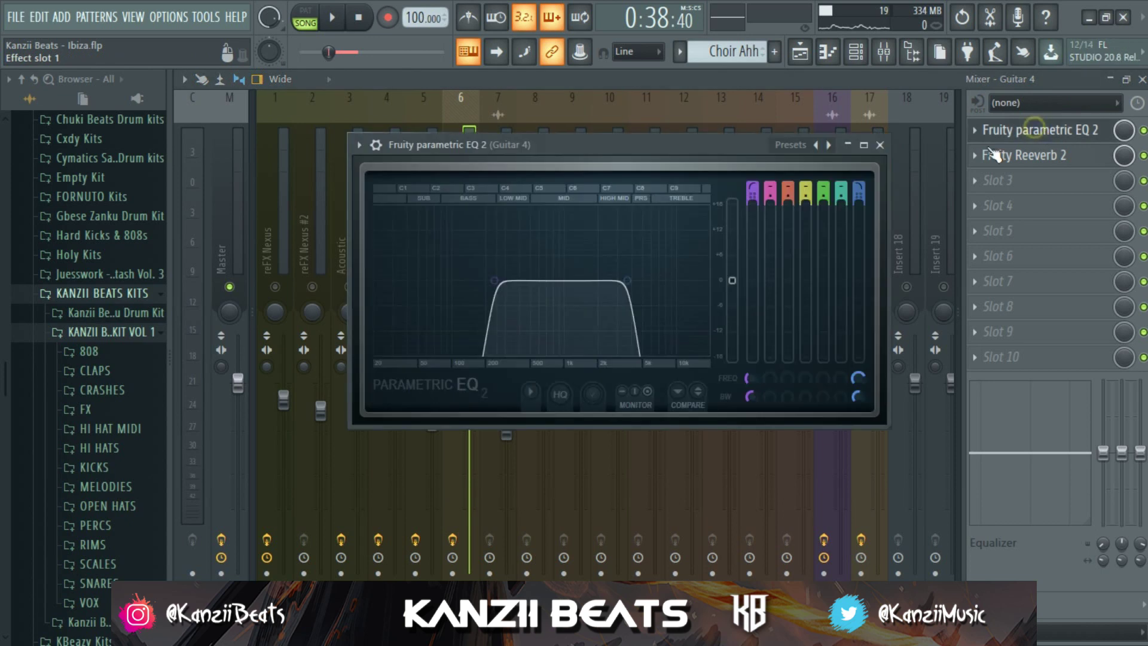
{"action": "left_click", "coordinate": [879, 145]}
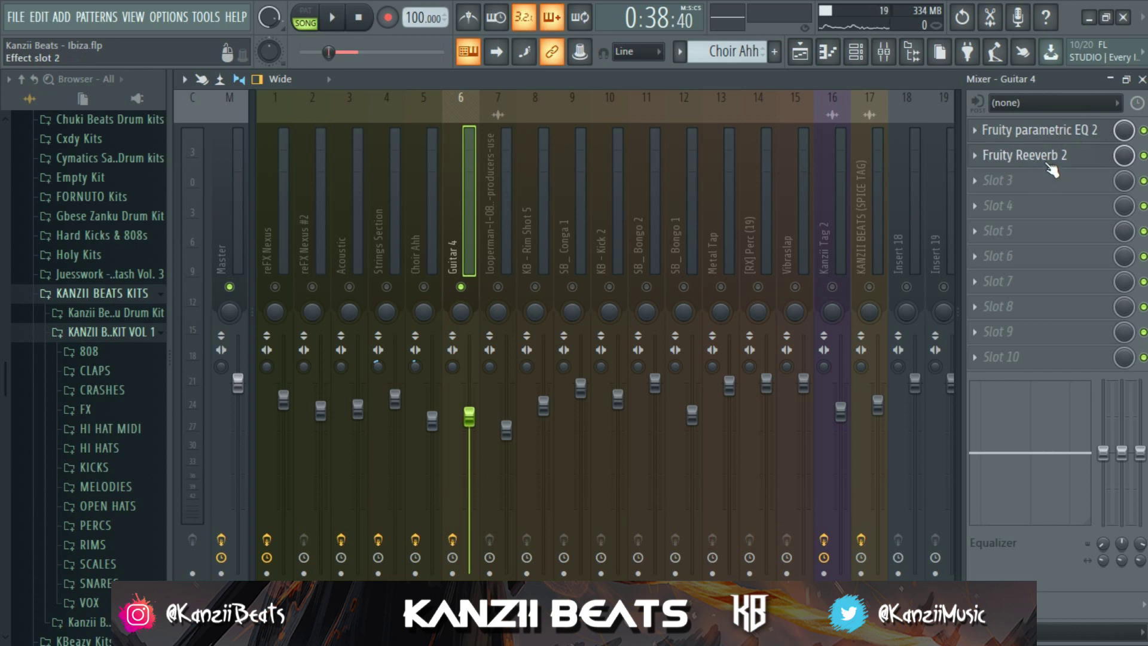
Check the Fruity Reeverb 2 settings on the Guitar 4 mixer track and play the selected range
{"action": "left_click", "coordinate": [1023, 156]}
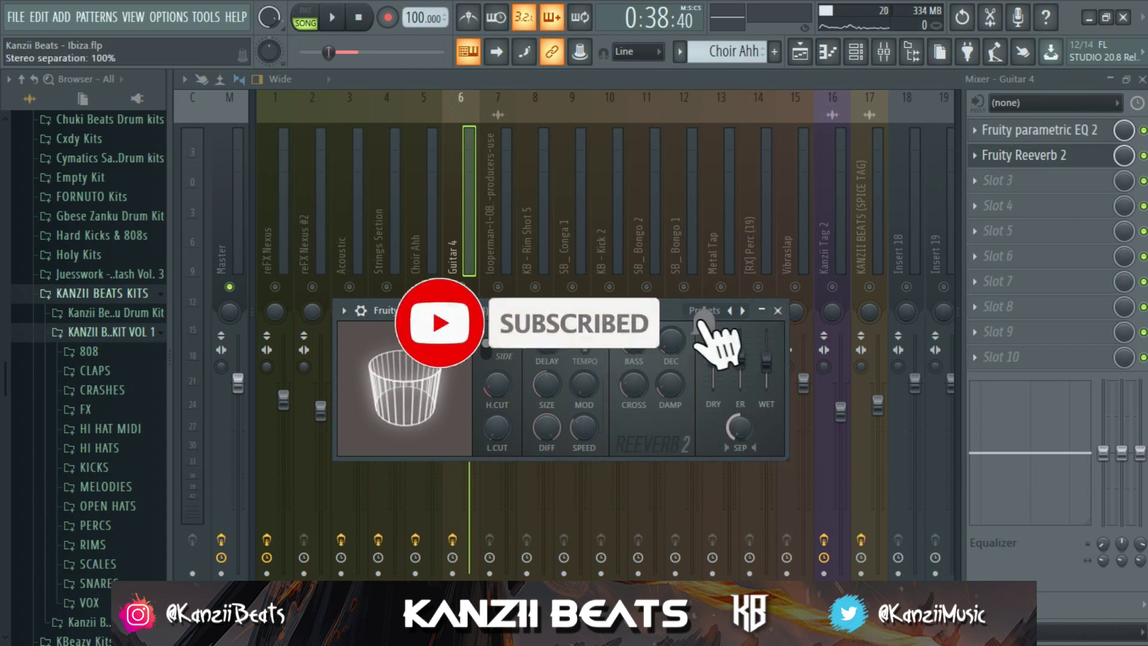
{"action": "left_click", "coordinate": [777, 311]}
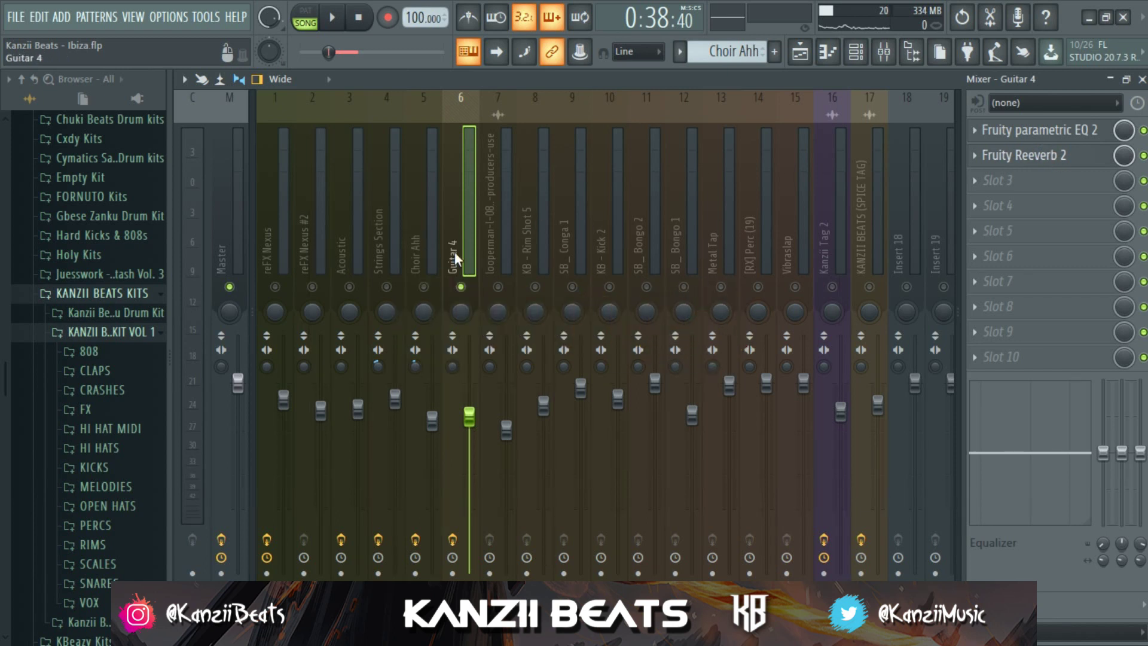
{"action": "key", "text": "space"}
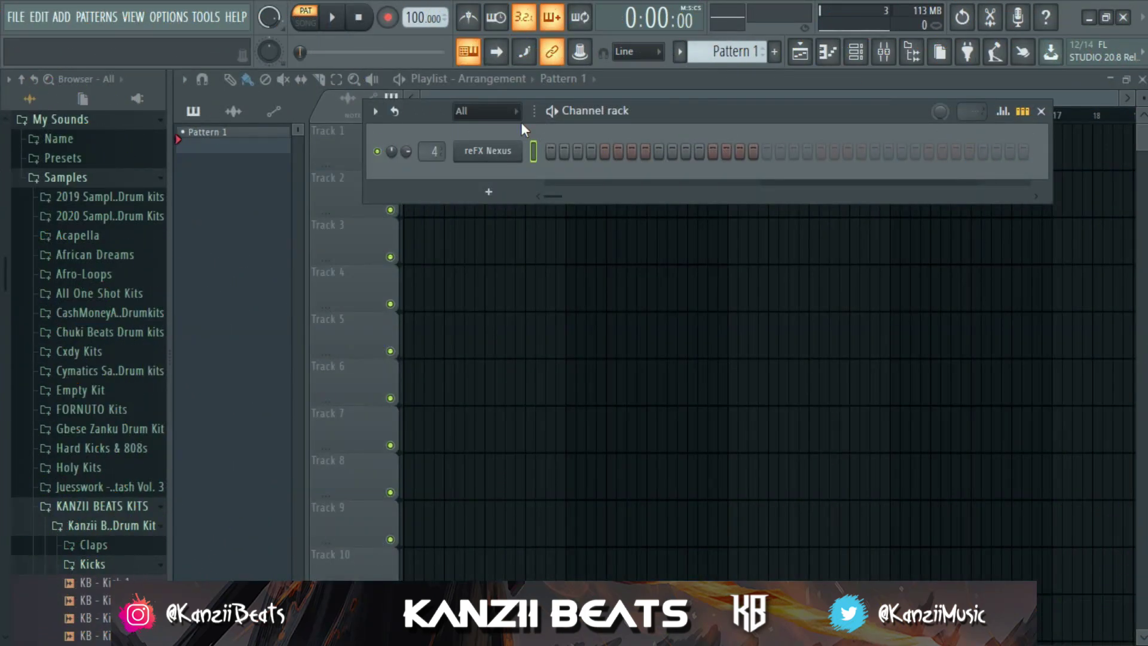
View the plugins available for a new channel and the preset loaded in the existing reFX Nexus channel
{"action": "left_click", "coordinate": [508, 195]}
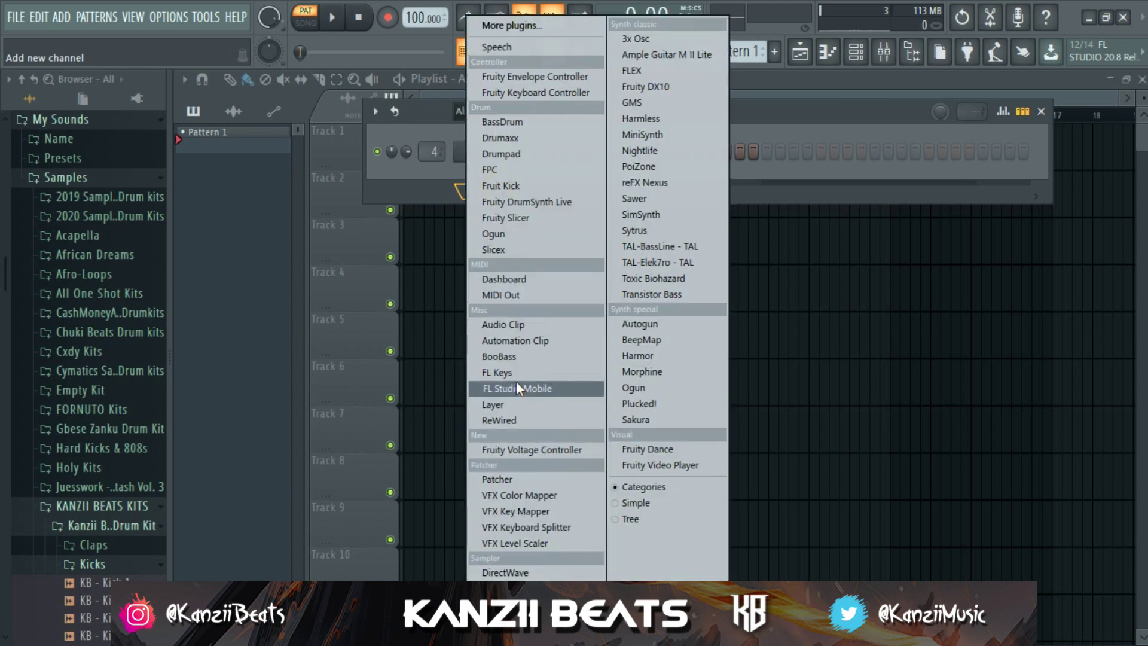
{"action": "left_click", "coordinate": [432, 162]}
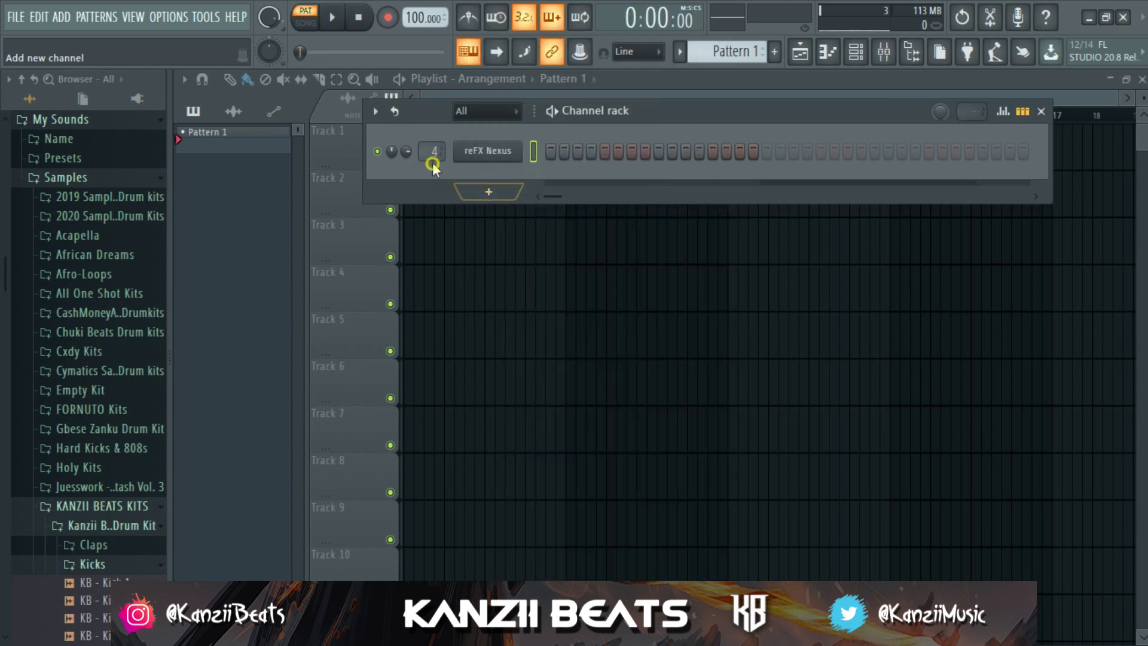
{"action": "left_click", "coordinate": [508, 158]}
{"action": "left_click_drag", "start_coordinate": [646, 116], "coordinate": [665, 82]}
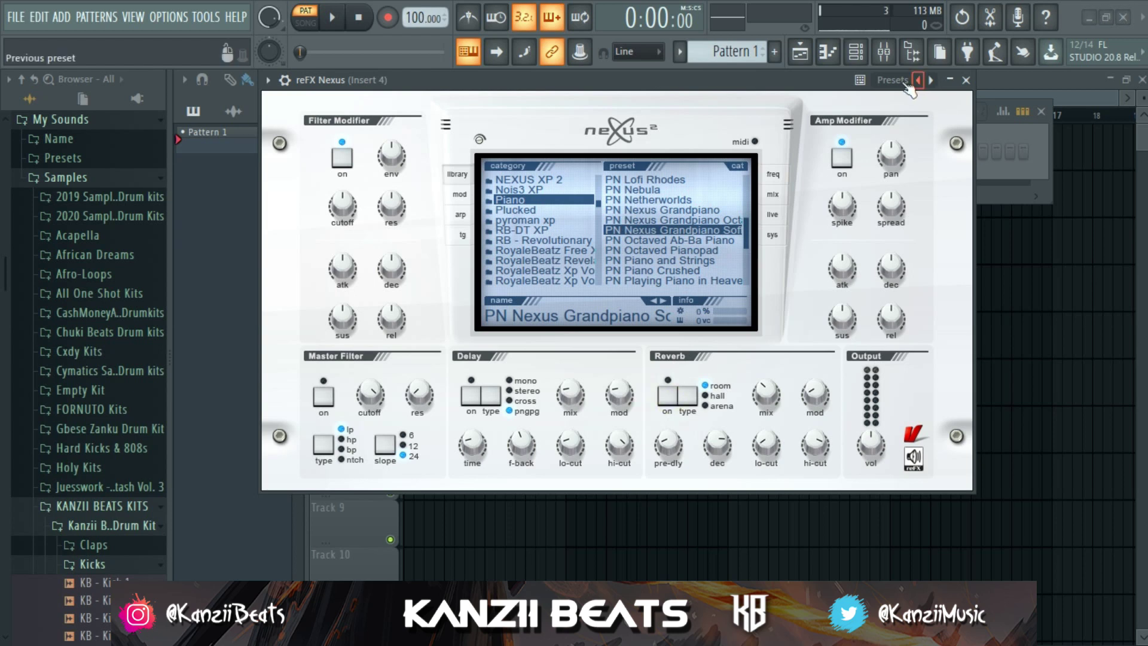
{"action": "left_click_drag", "start_coordinate": [934, 86], "coordinate": [966, 128]}
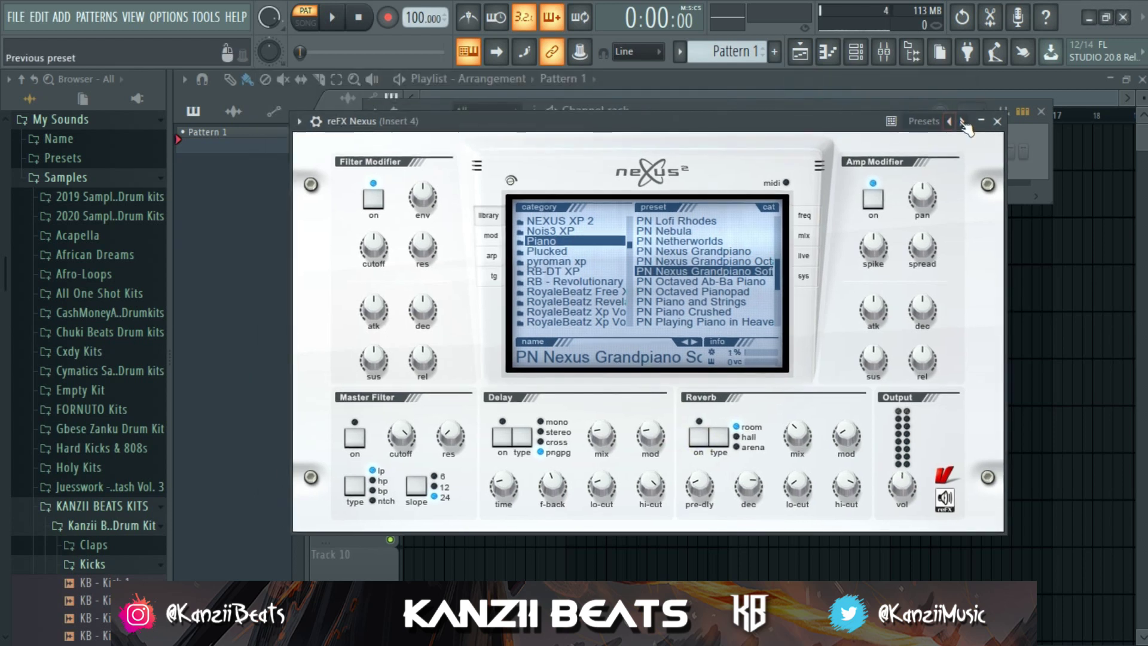
{"action": "left_click", "coordinate": [997, 121]}
Open the piano roll for the reFX Nexus channel and draw a D#5 note at the start of bar 1
{"action": "left_click_drag", "start_coordinate": [728, 113], "coordinate": [732, 134]}
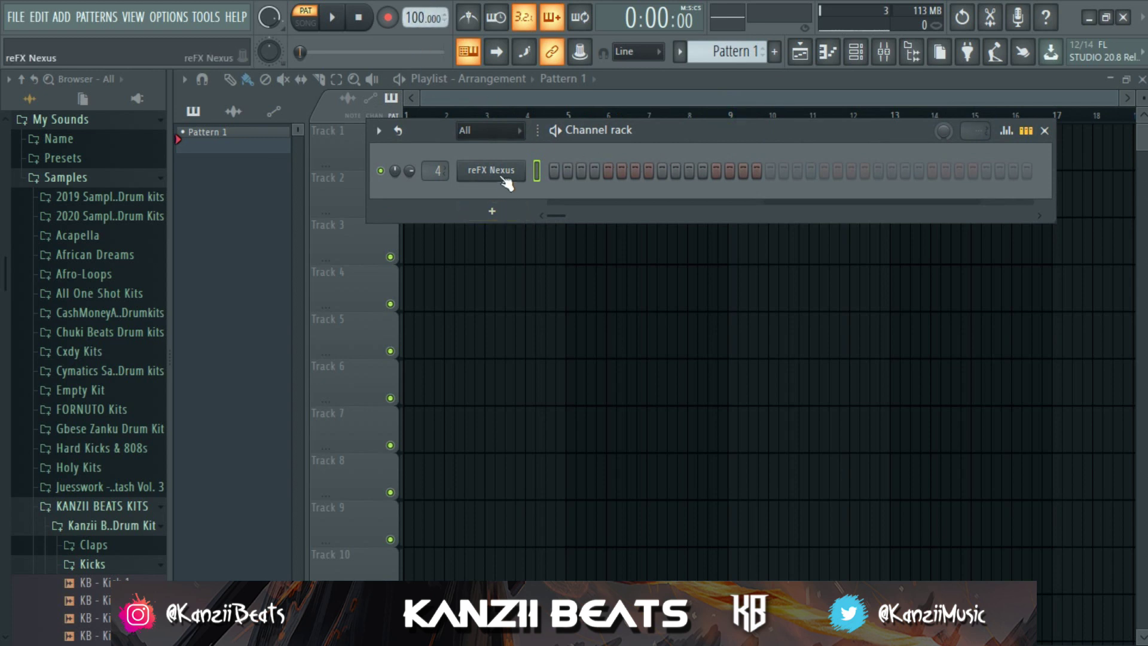
{"action": "right_click", "coordinate": [502, 178]}
{"action": "left_click", "coordinate": [488, 169]}
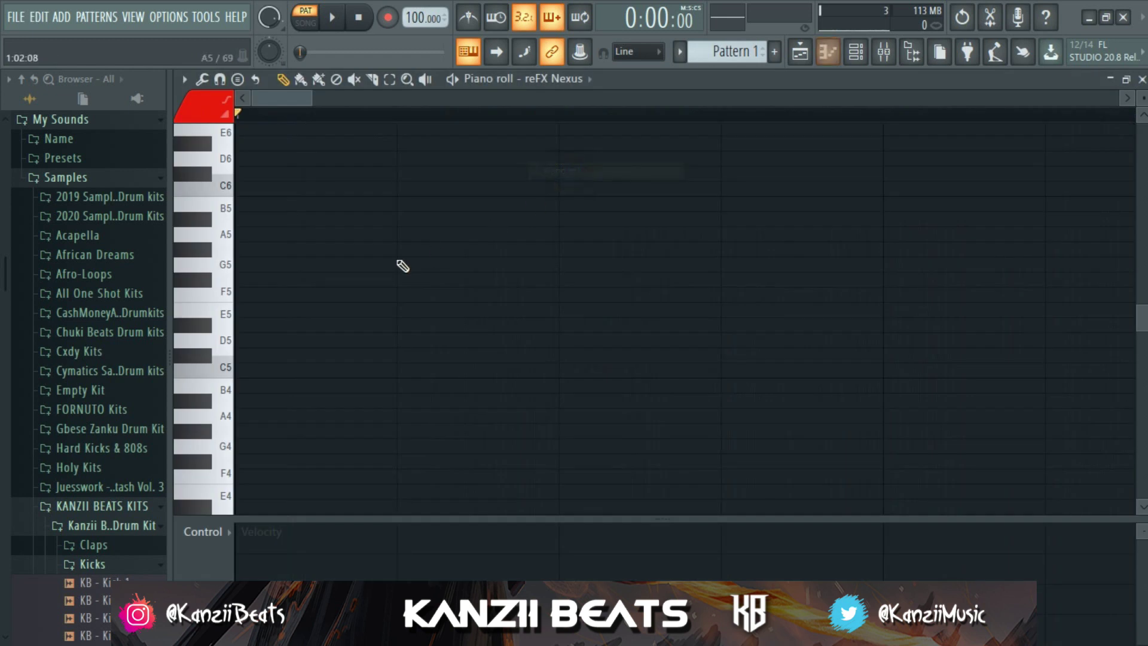
{"action": "scroll", "coordinate": [384, 275], "scroll_direction": "up", "scroll_amount": 2}
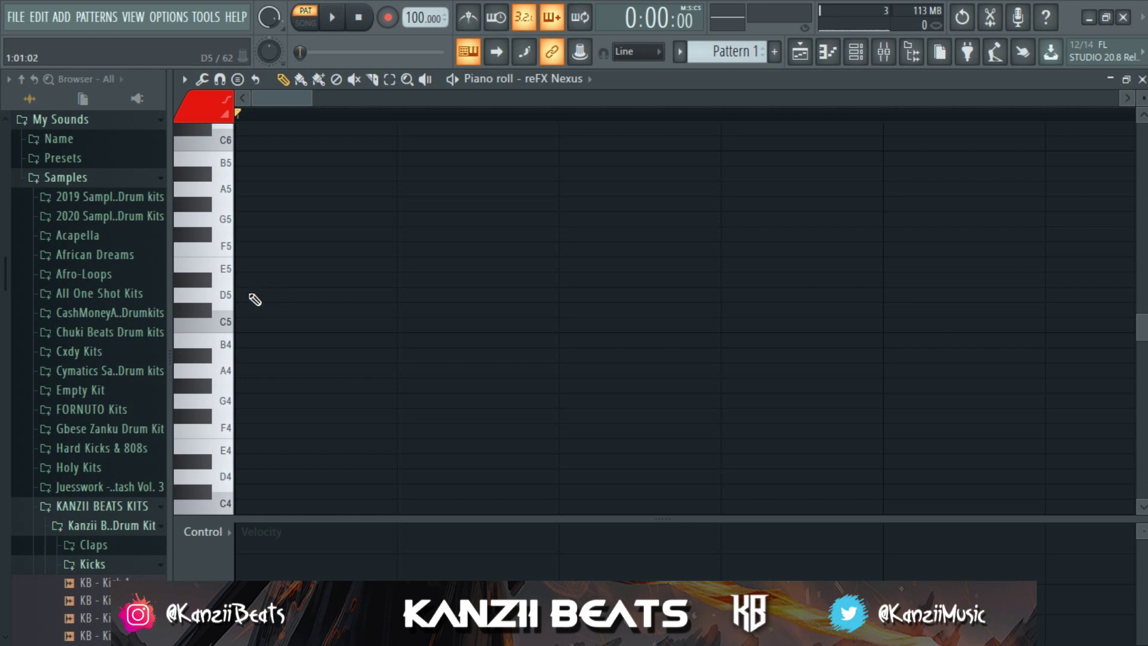
{"action": "scroll", "coordinate": [255, 300], "scroll_direction": "up", "scroll_amount": 2}
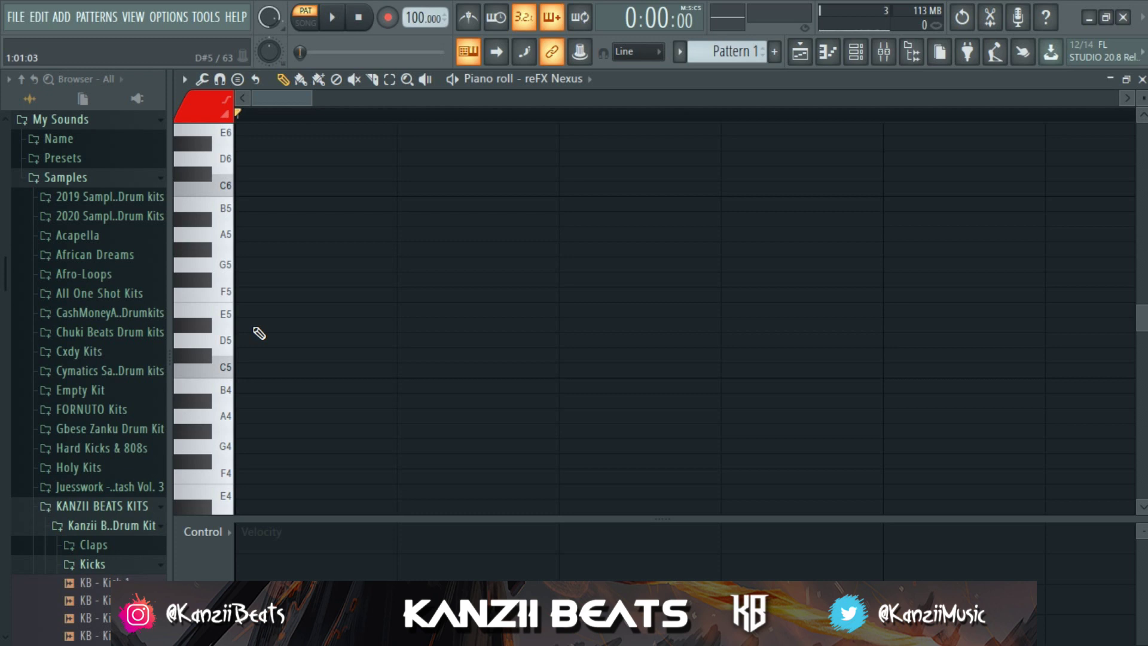
{"action": "mouse_move", "coordinate": [248, 334]}
{"action": "left_mouse_down"}
{"action": "mouse_move", "coordinate": [256, 325]}
{"action": "mouse_move", "coordinate": [238, 333]}
{"action": "left_mouse_up"}
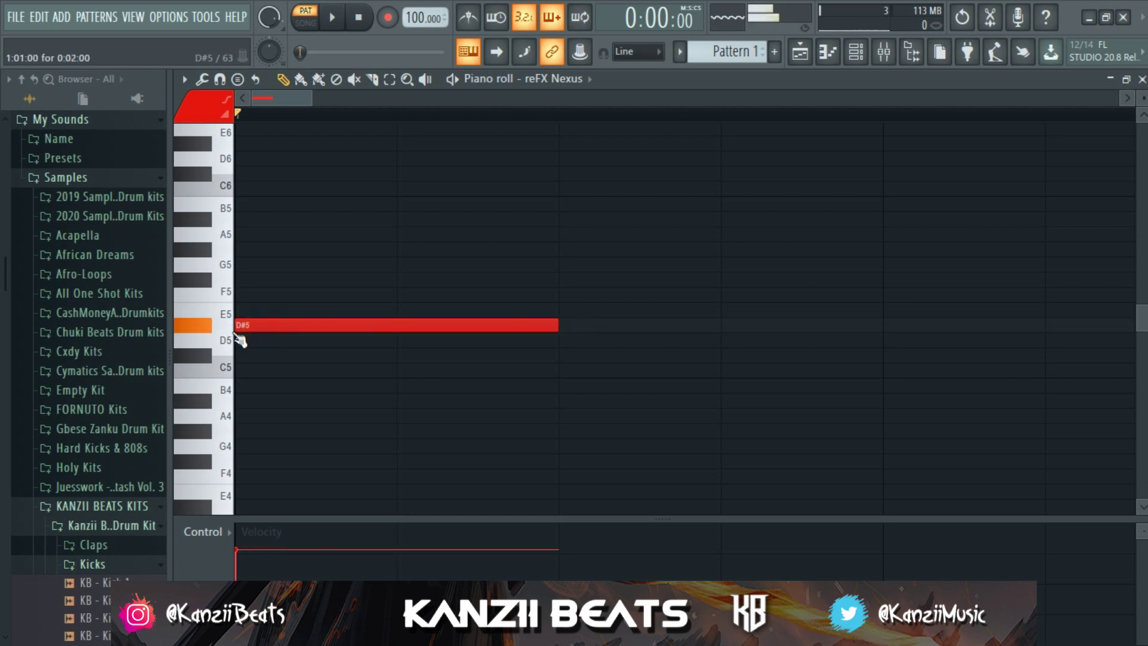
Lengthen the D#5 note to one and a half bars (1:08:00) and play it back
{"action": "scroll", "coordinate": [449, 344], "scroll_direction": "down", "scroll_amount": 2}
{"action": "scroll", "coordinate": [418, 353], "scroll_direction": "down", "scroll_amount": 2}
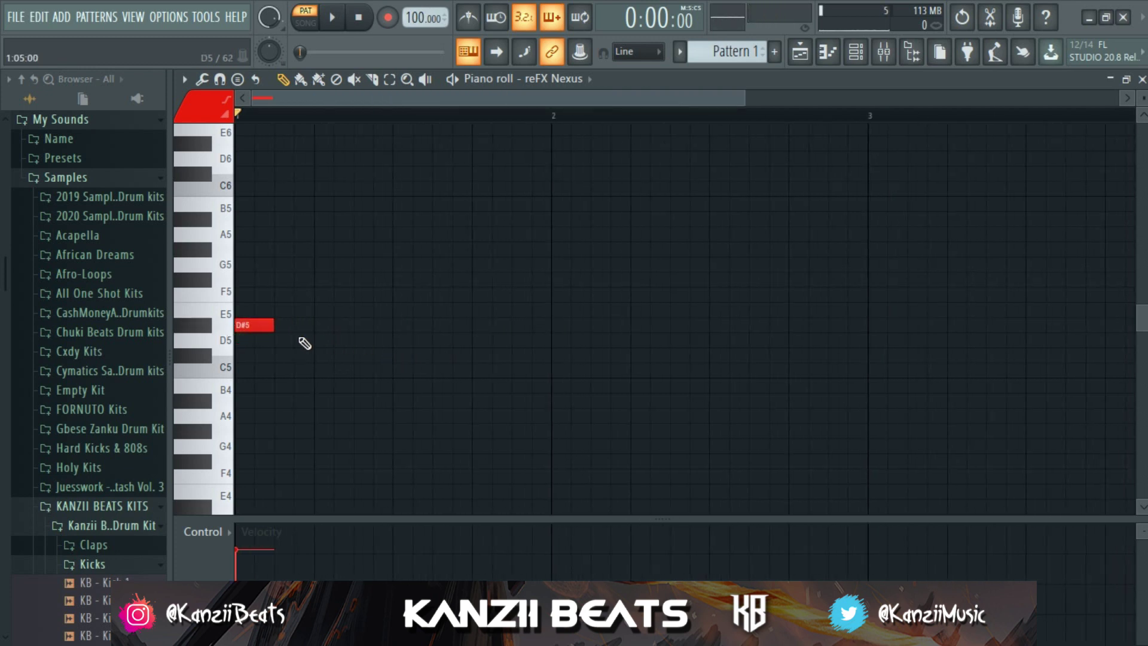
{"action": "scroll", "coordinate": [290, 334], "scroll_direction": "down", "scroll_amount": 2}
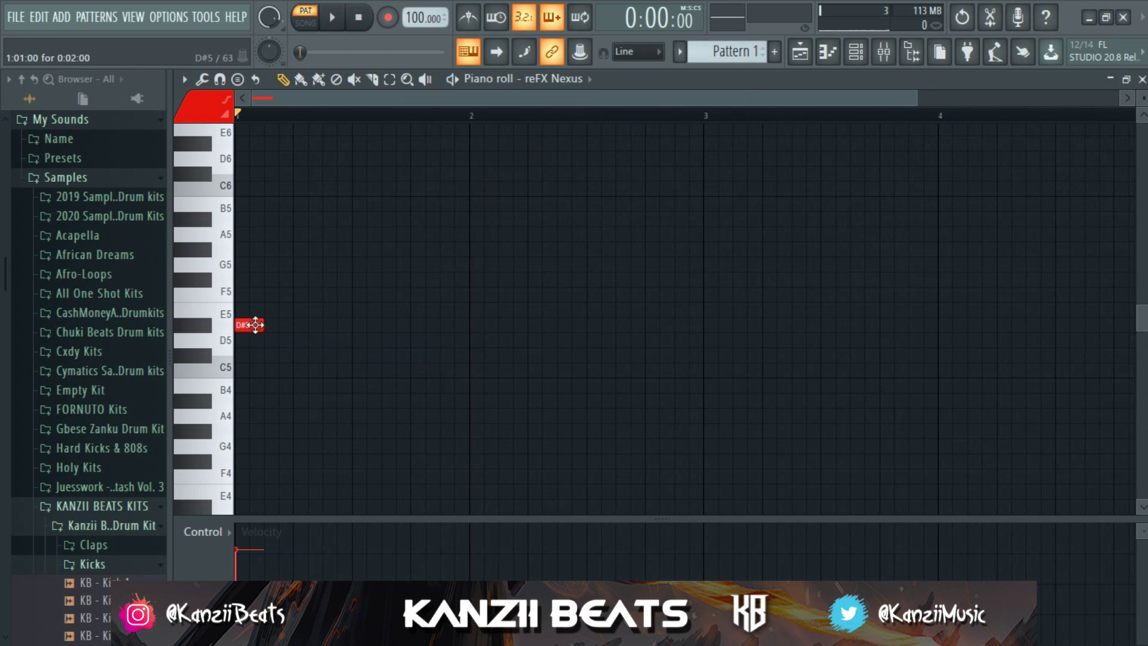
{"action": "left_click_drag", "start_coordinate": [311, 325], "coordinate": [470, 325]}
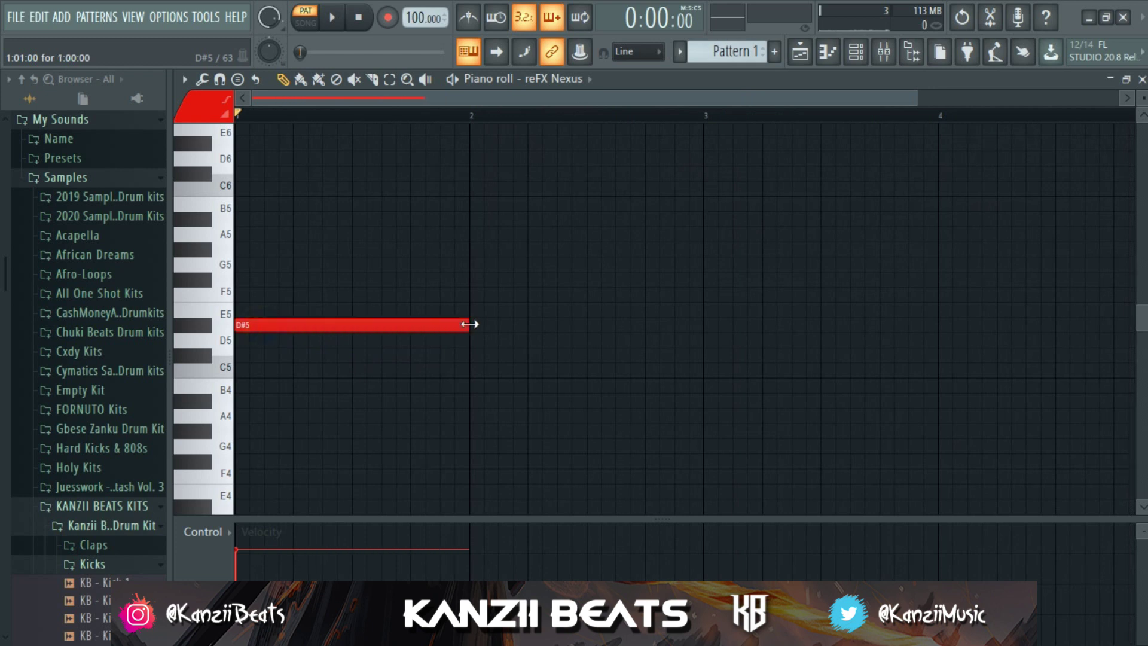
{"action": "scroll", "coordinate": [470, 364], "scroll_direction": "down", "scroll_amount": 2}
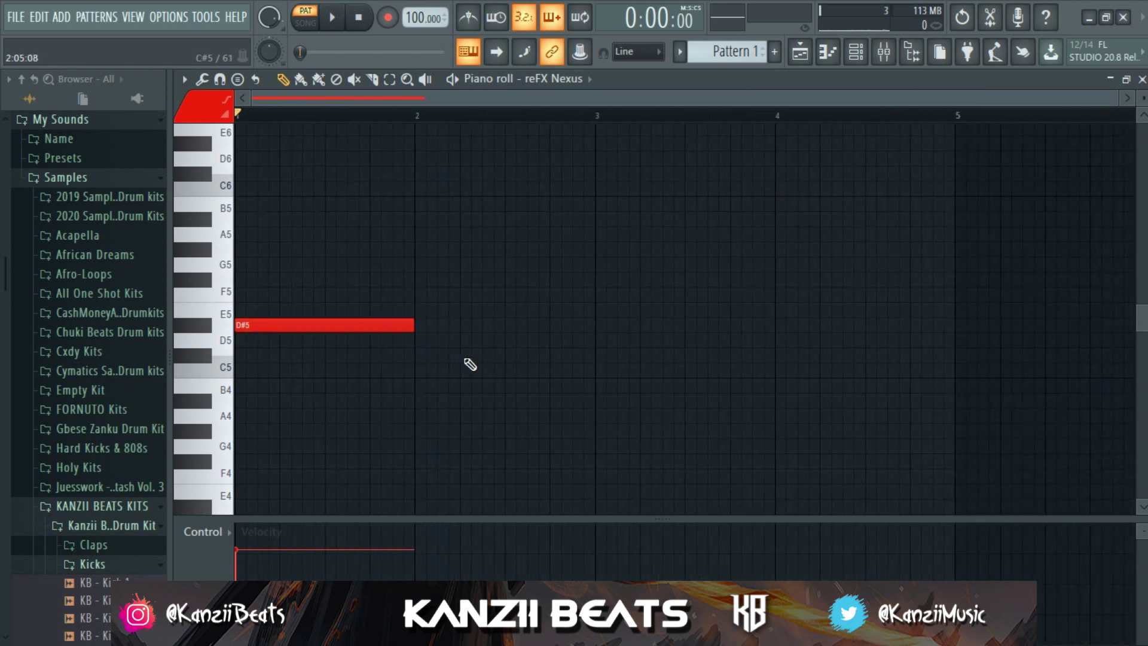
{"action": "left_click_drag", "start_coordinate": [413, 326], "coordinate": [505, 340]}
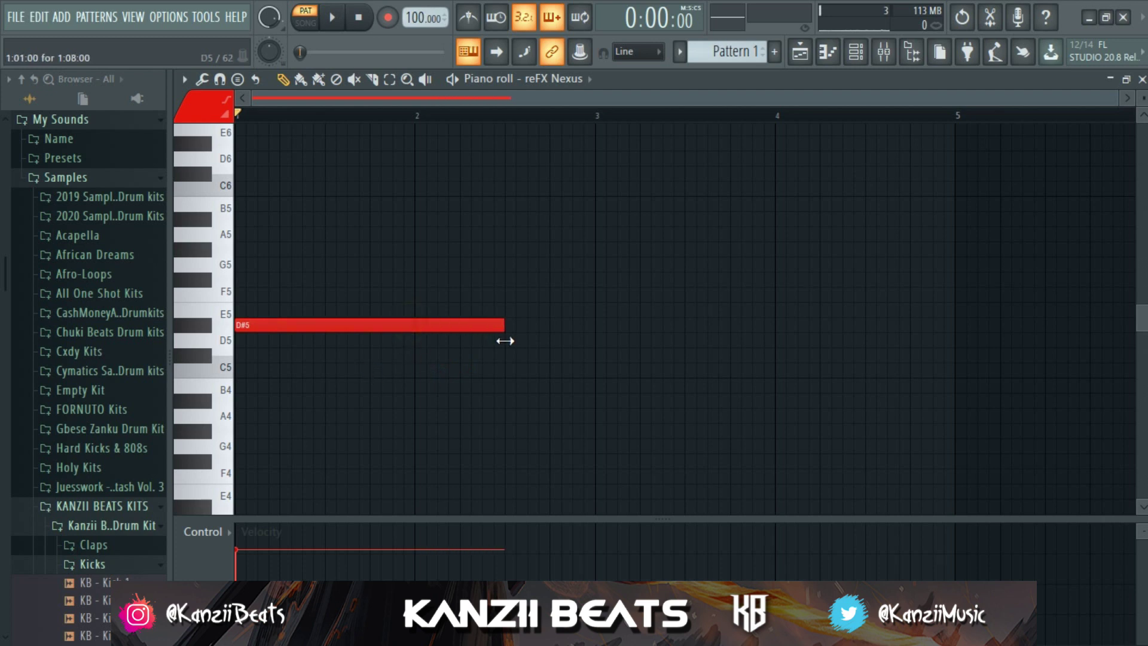
{"action": "key", "text": "space"}
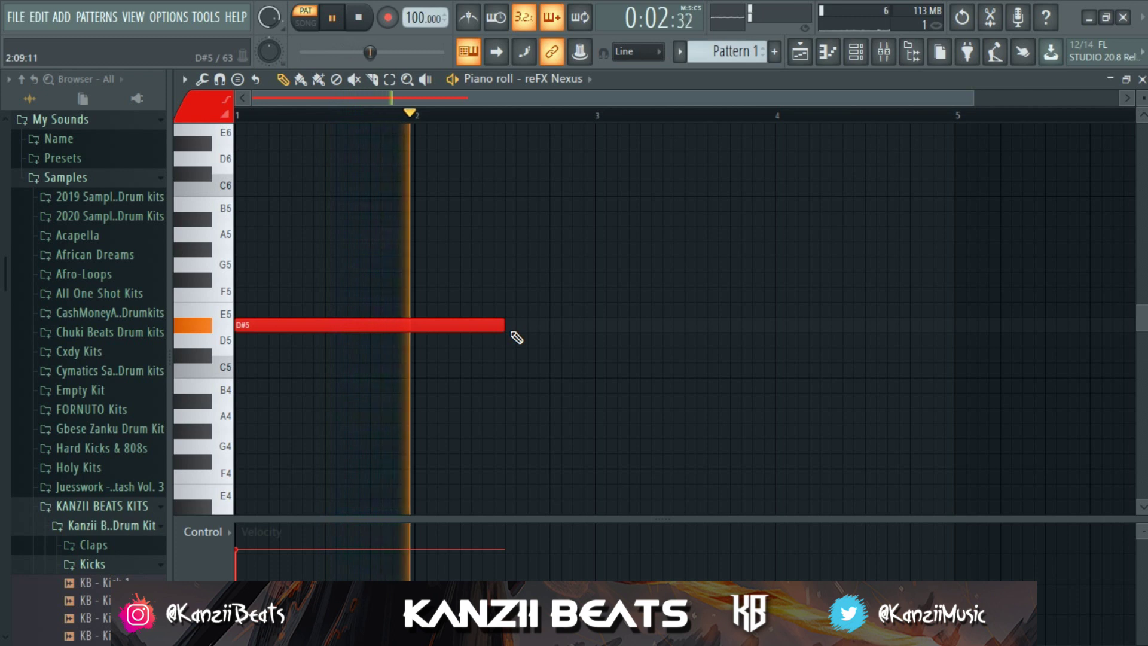
{"action": "key", "text": "space"}
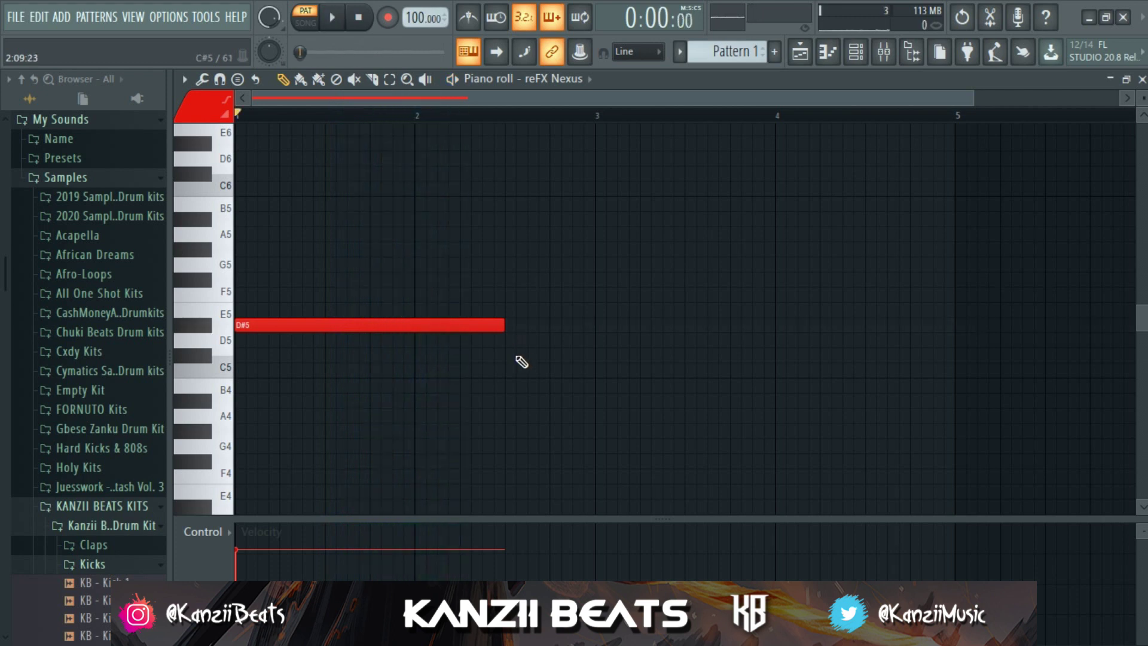
Add a C#5 note directly after the D#5 note, ending at the start of bar 3, and play both notes
{"action": "left_click_drag", "start_coordinate": [512, 359], "coordinate": [507, 369]}
{"action": "key", "text": "space"}
{"action": "key", "text": "space"}
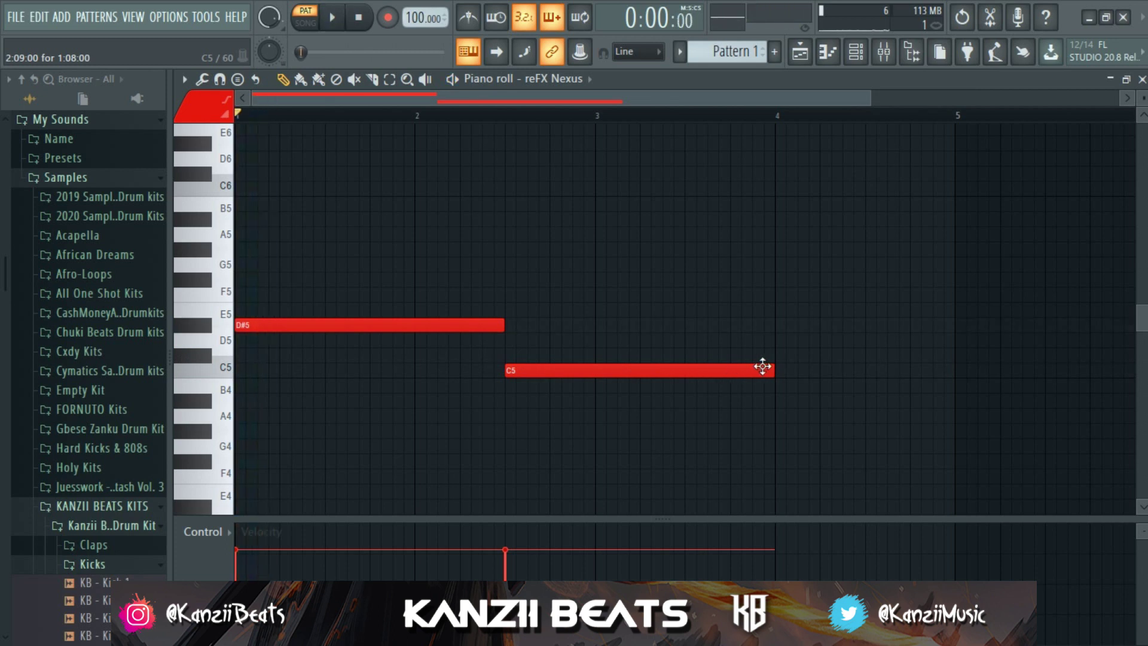
{"action": "left_click_drag", "start_coordinate": [772, 367], "coordinate": [529, 347]}
{"action": "key", "text": "space"}
{"action": "scroll", "coordinate": [577, 361], "scroll_direction": "down", "scroll_amount": 2}
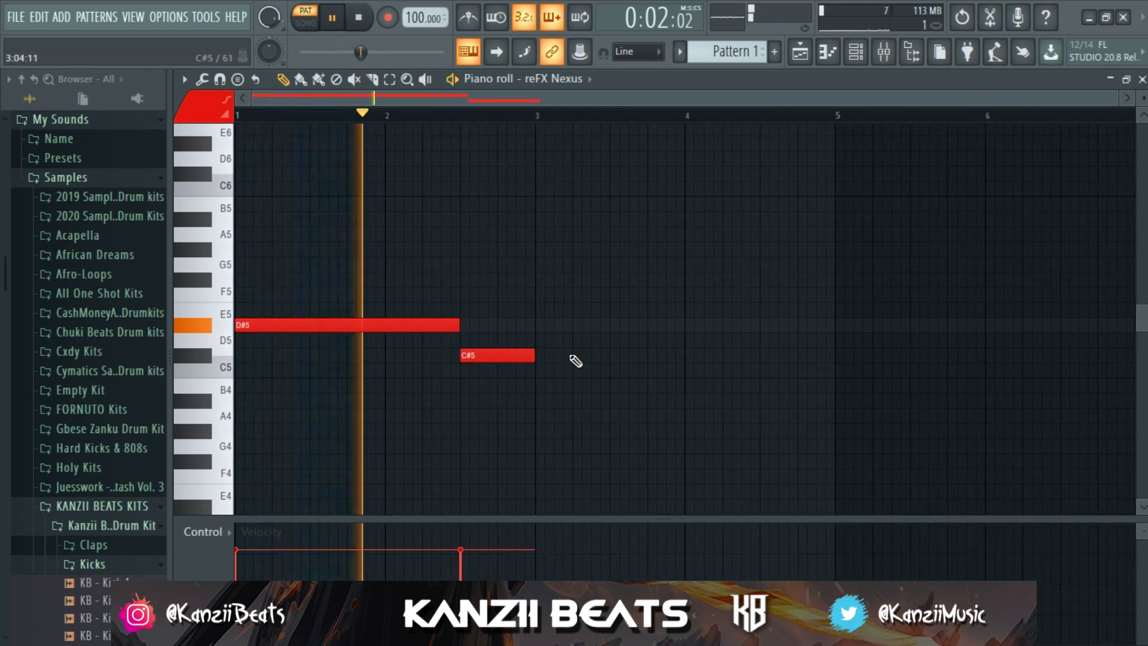
Add a B4 note at the start of bar 3 with a length of 1:04:00 while auditioning the pattern
{"action": "key", "text": "space"}
{"action": "left_click", "coordinate": [538, 386]}
{"action": "key", "text": "space"}
{"action": "left_click_drag", "start_coordinate": [597, 385], "coordinate": [721, 387]}
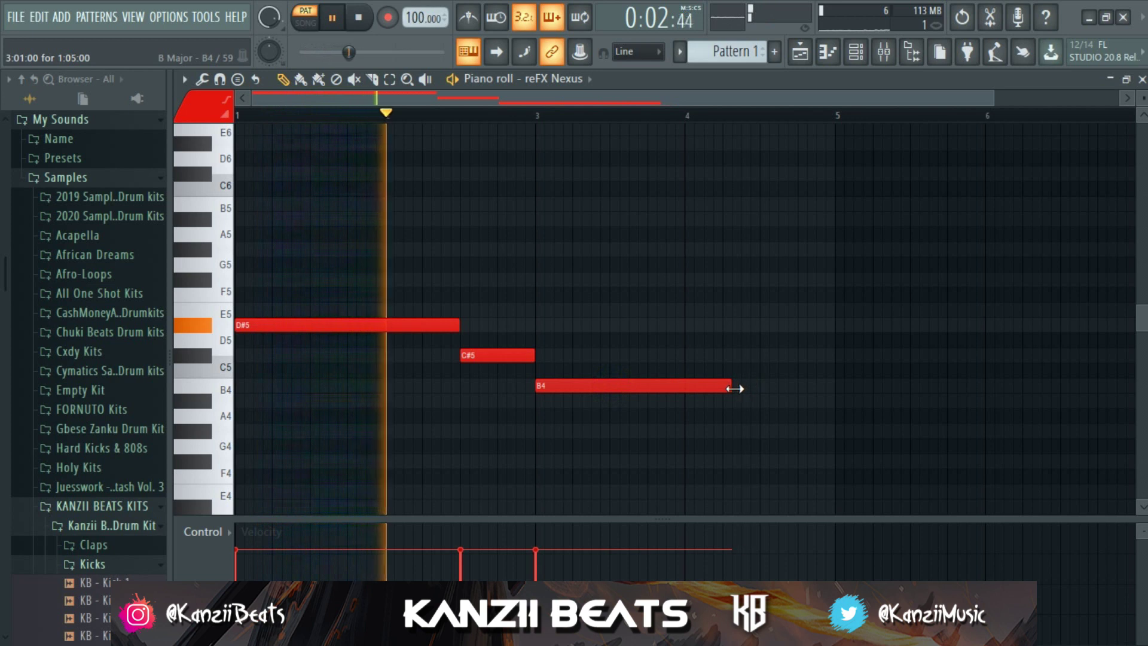
{"action": "key", "text": "space"}
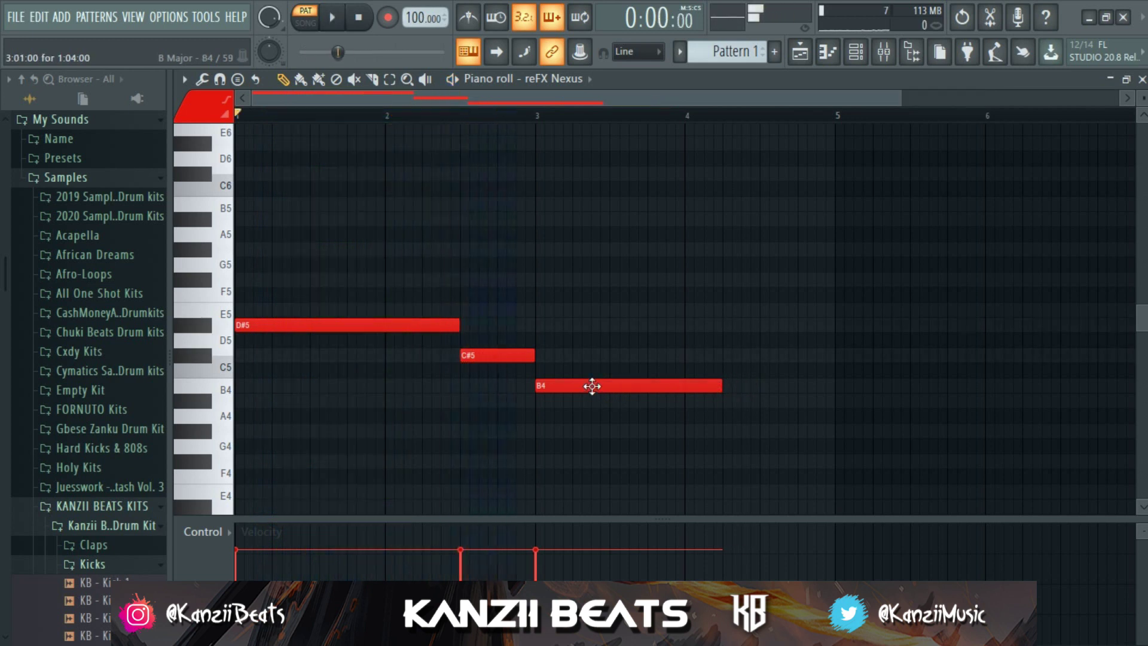
Shorten the D#5 note to one and a quarter bars and extend the C#5 note's start back to meet it
{"action": "left_click_drag", "start_coordinate": [456, 324], "coordinate": [423, 324]}
{"action": "left_click_drag", "start_coordinate": [484, 355], "coordinate": [541, 359]}
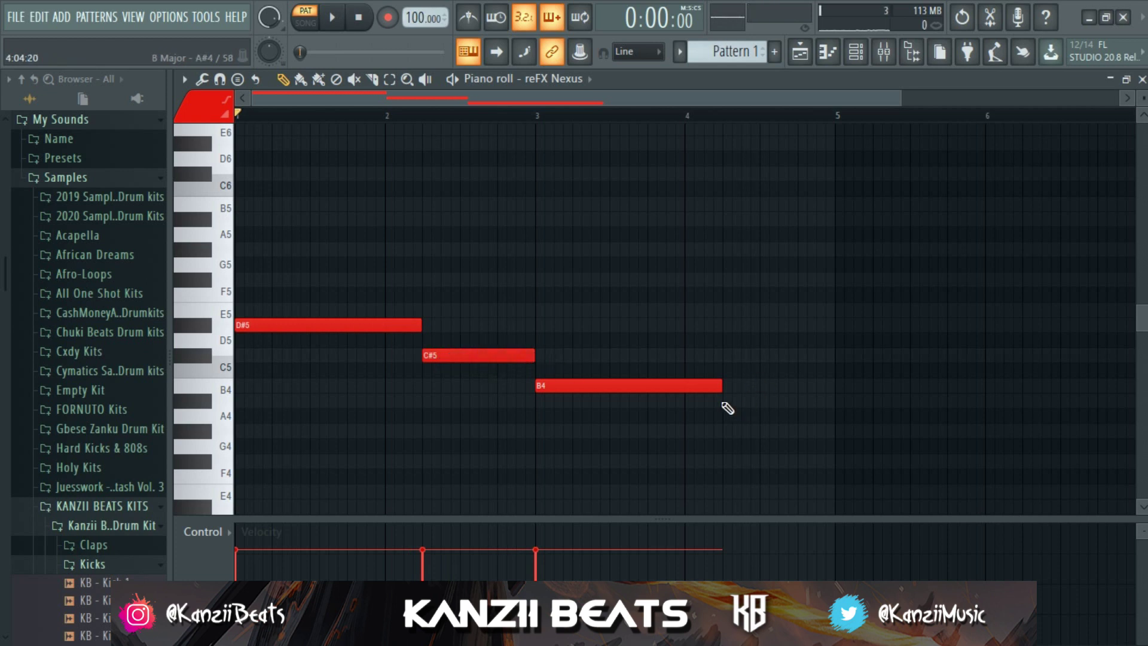
Add an A#4 note right after the B4 note, ending at the start of bar 5, and play the four-note line
{"action": "left_click", "coordinate": [725, 402]}
{"action": "key", "text": "space"}
{"action": "scroll", "coordinate": [718, 402], "scroll_direction": "down", "scroll_amount": 2}
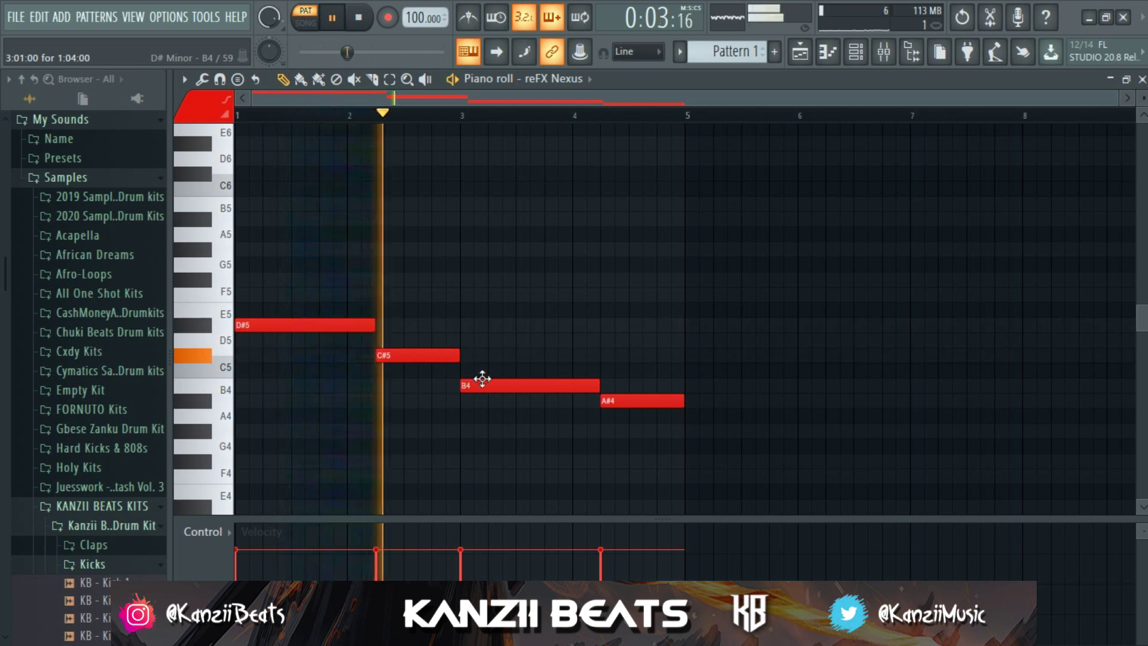
Listen to the four-note line up to bar 4 and stop playback
{"action": "scroll", "coordinate": [494, 320], "scroll_direction": "down", "scroll_amount": 3}
{"action": "scroll", "coordinate": [495, 320], "scroll_direction": "up", "scroll_amount": 3}
{"action": "scroll", "coordinate": [502, 321], "scroll_direction": "down", "scroll_amount": 3}
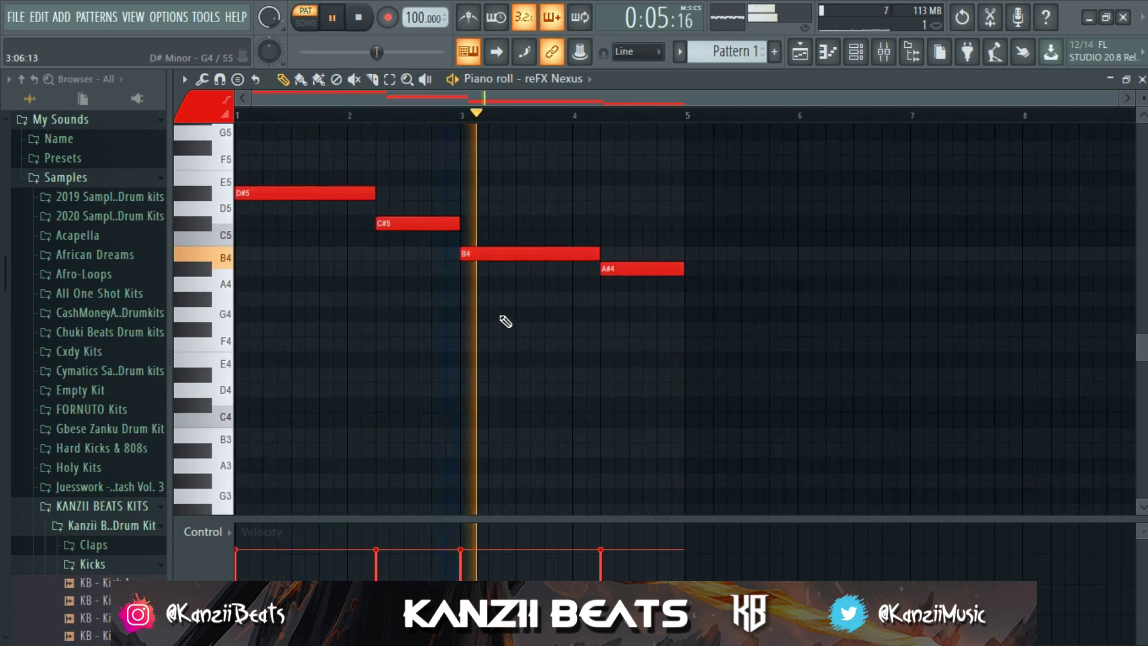
{"action": "scroll", "coordinate": [505, 321], "scroll_direction": "up", "scroll_amount": 3}
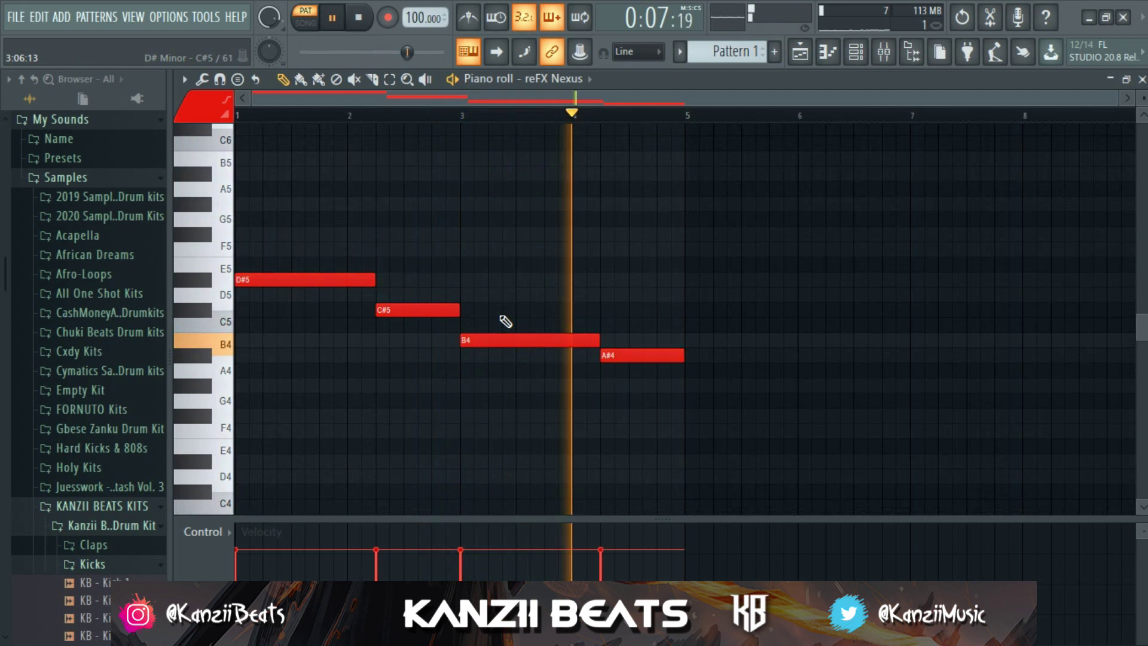
{"action": "key", "text": "space"}
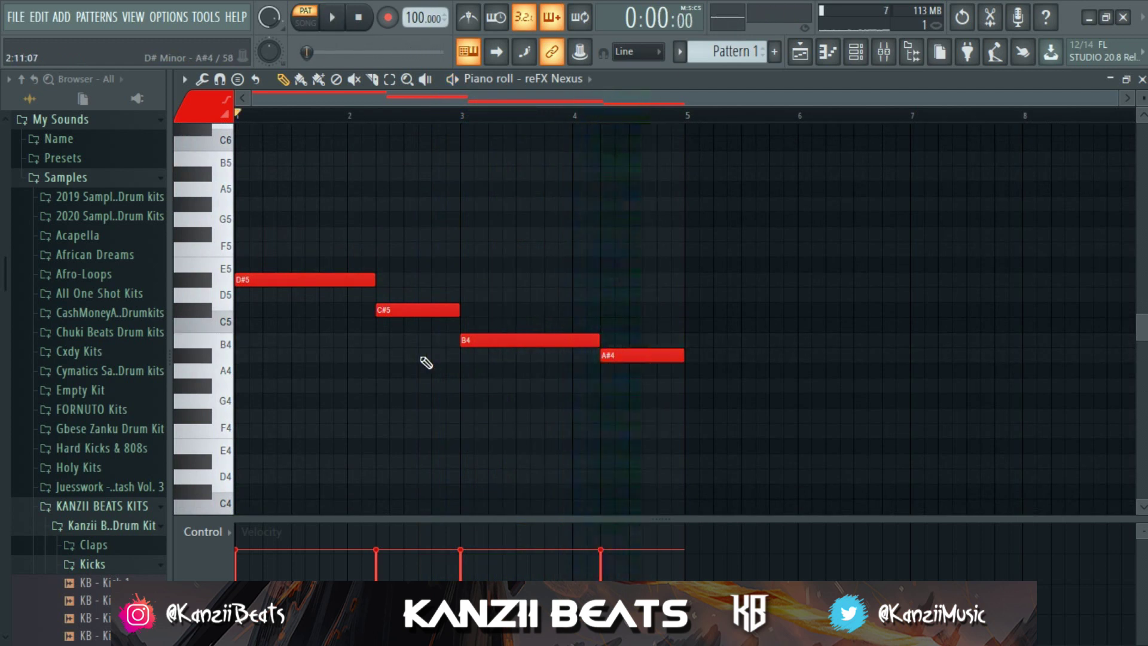
Stack F#5/A#5 over D#5, F5/G#5 over C#5, D#5/F#5 over B4 and C#5/F5 over A#4, matching their lengths, and play the chords
{"action": "scroll", "coordinate": [424, 361], "scroll_direction": "up", "scroll_amount": 4}
{"action": "scroll", "coordinate": [423, 361], "scroll_direction": "down", "scroll_amount": 3}
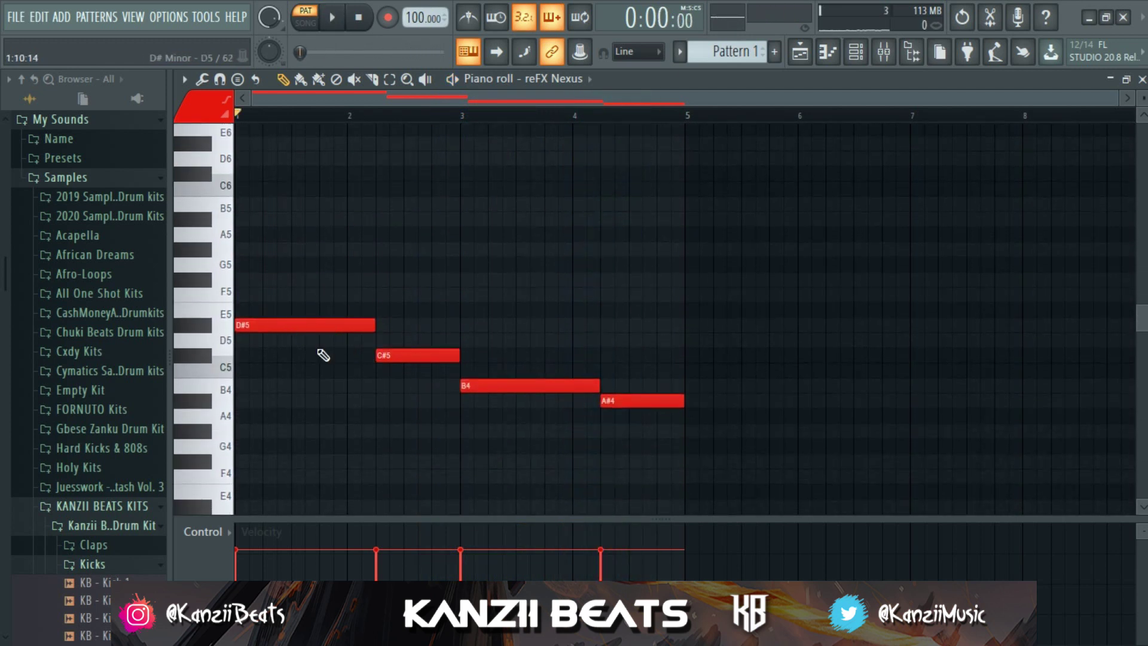
{"action": "scroll", "coordinate": [266, 350], "scroll_direction": "up", "scroll_amount": 2}
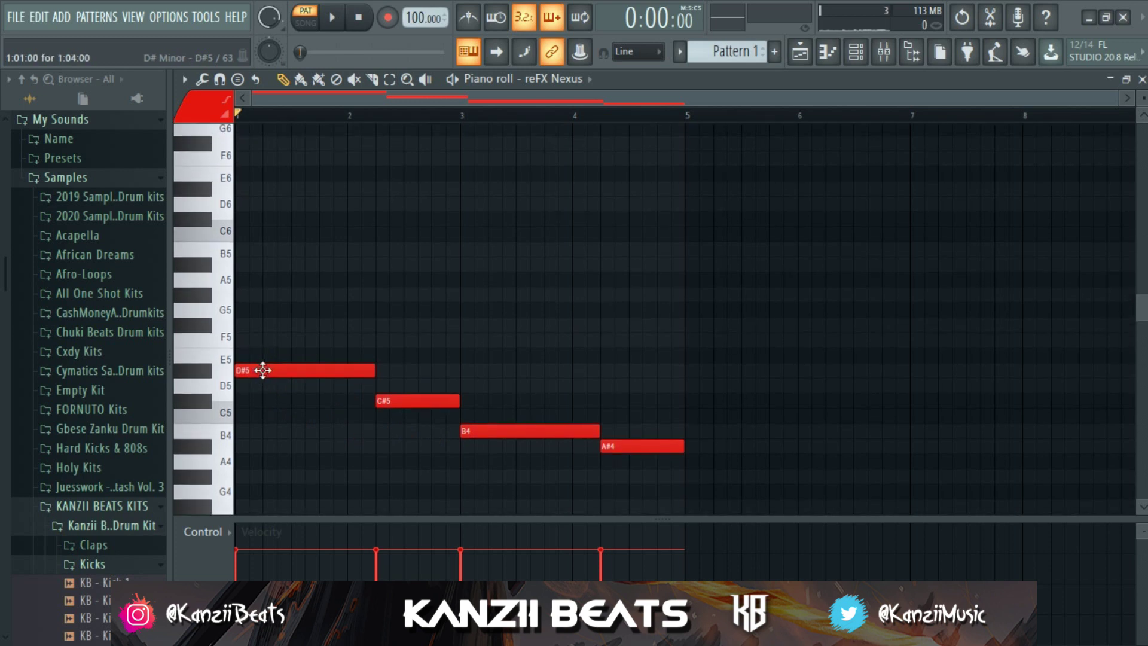
{"action": "left_click", "coordinate": [250, 311]}
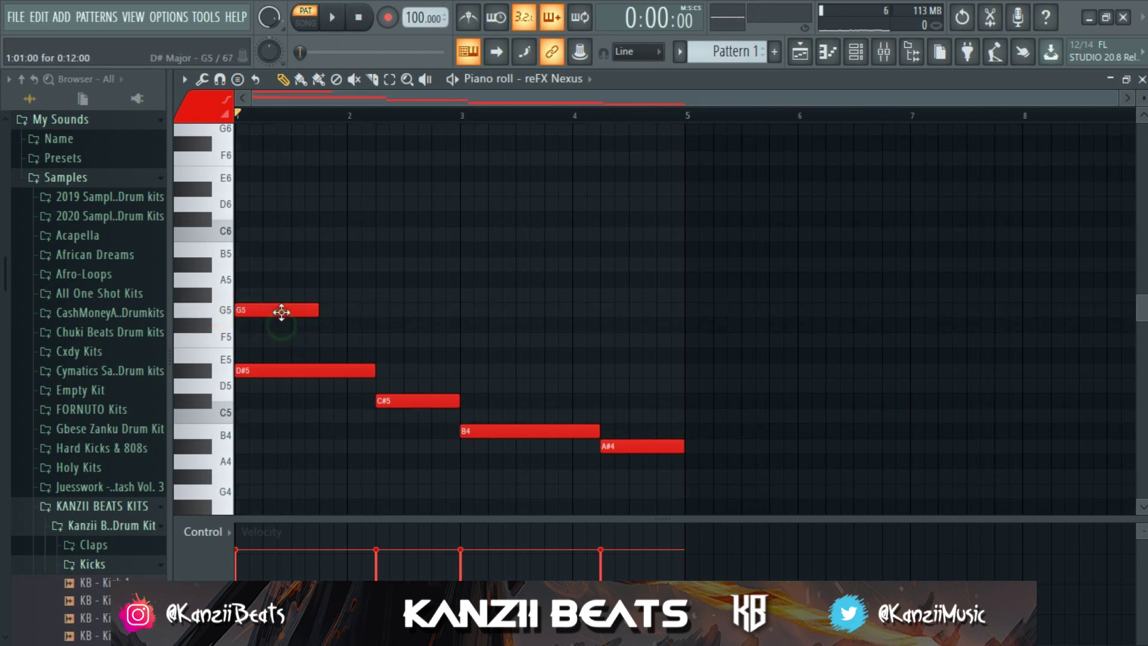
{"action": "right_click", "coordinate": [282, 313]}
{"action": "left_click_drag", "start_coordinate": [260, 323], "coordinate": [243, 311]}
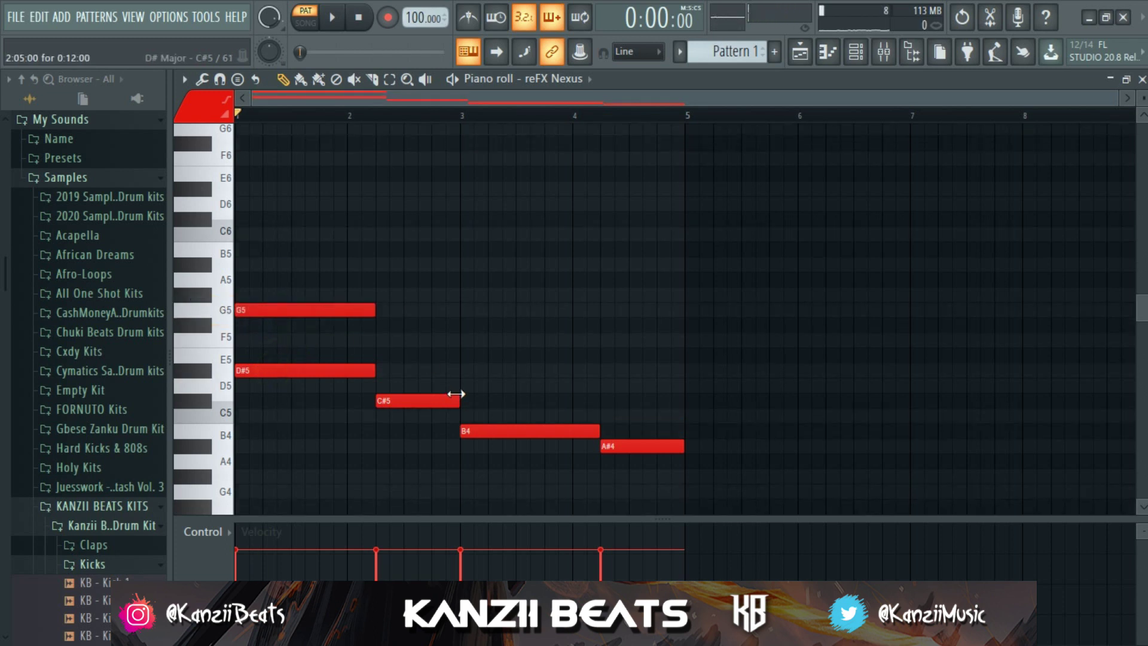
{"action": "left_click_drag", "start_coordinate": [269, 312], "coordinate": [270, 328]}
{"action": "left_click_drag", "start_coordinate": [291, 233], "coordinate": [225, 265]}
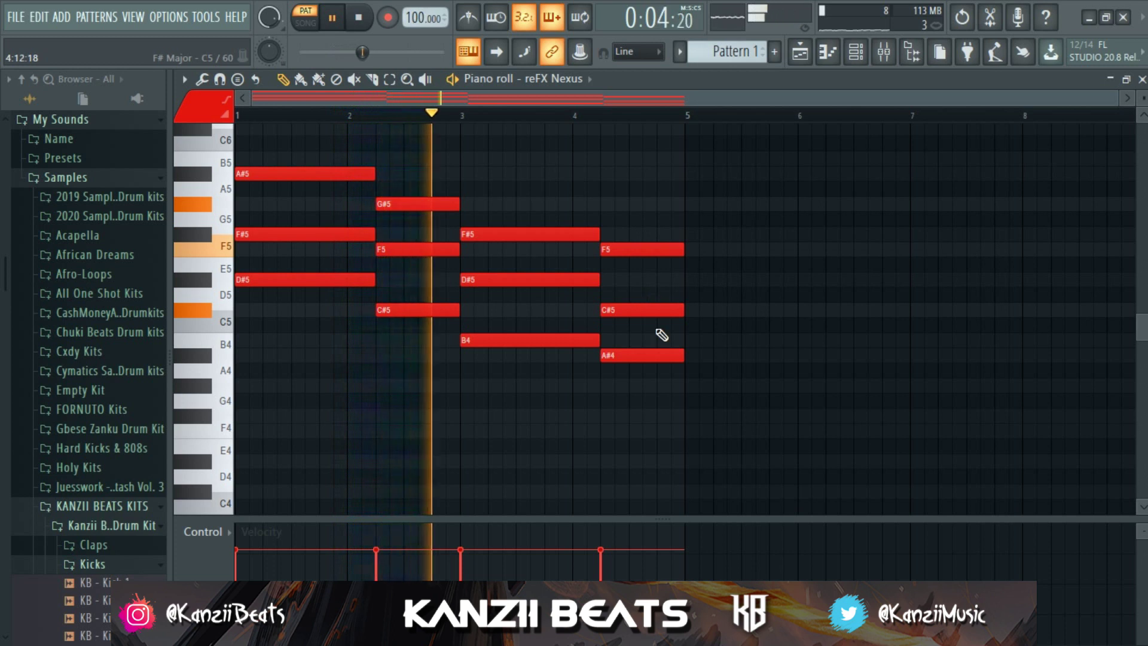
{"action": "scroll", "coordinate": [663, 336], "scroll_direction": "down", "scroll_amount": 2}
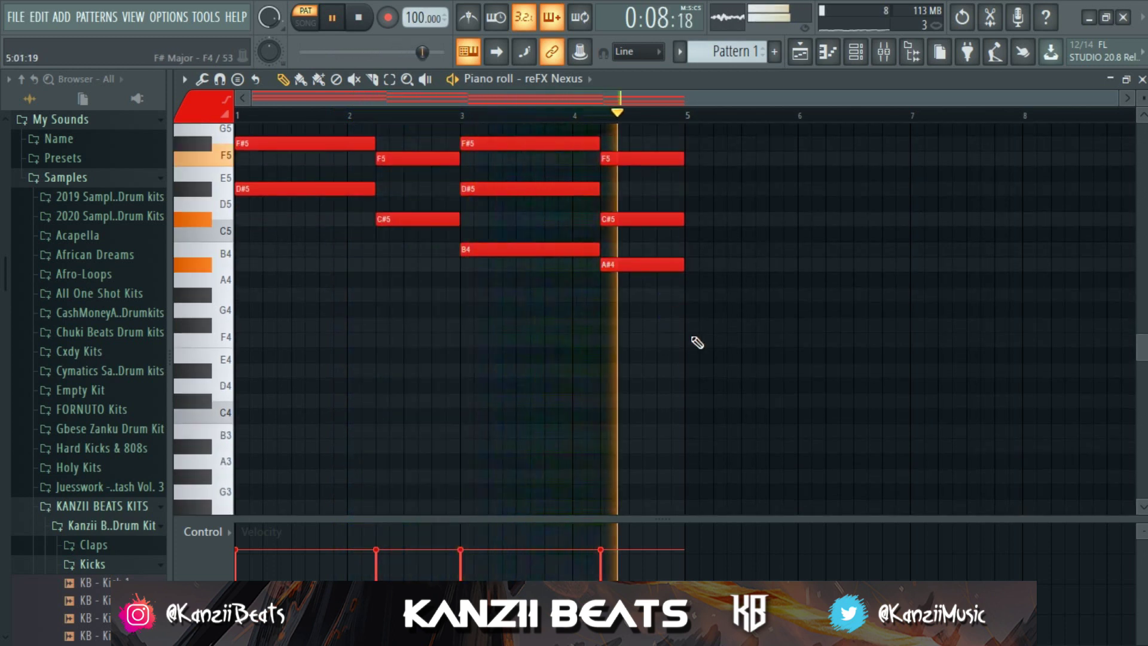
{"action": "scroll", "coordinate": [694, 342], "scroll_direction": "up", "scroll_amount": 6}
{"action": "key", "text": "space"}
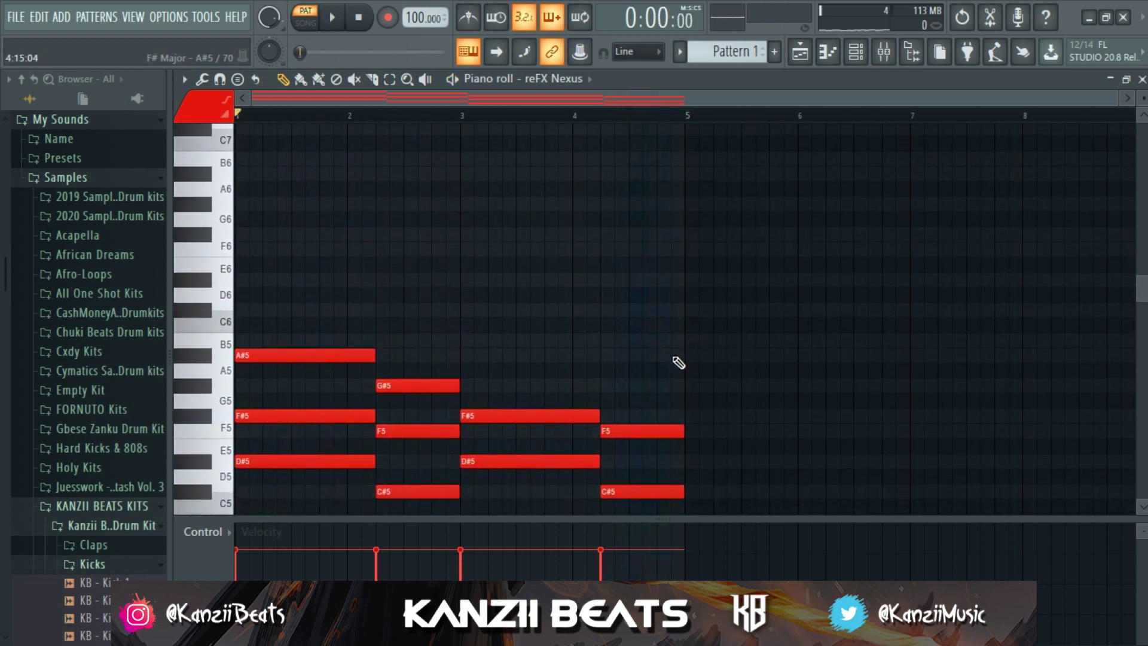
Duplicate the four-bar chord progression so the copy runs from bar 5 to the start of bar 9
{"action": "key", "text": "ctrl+b"}
{"action": "key", "text": "ctrl+d"}
{"action": "scroll", "coordinate": [672, 261], "scroll_direction": "down", "scroll_amount": 3}
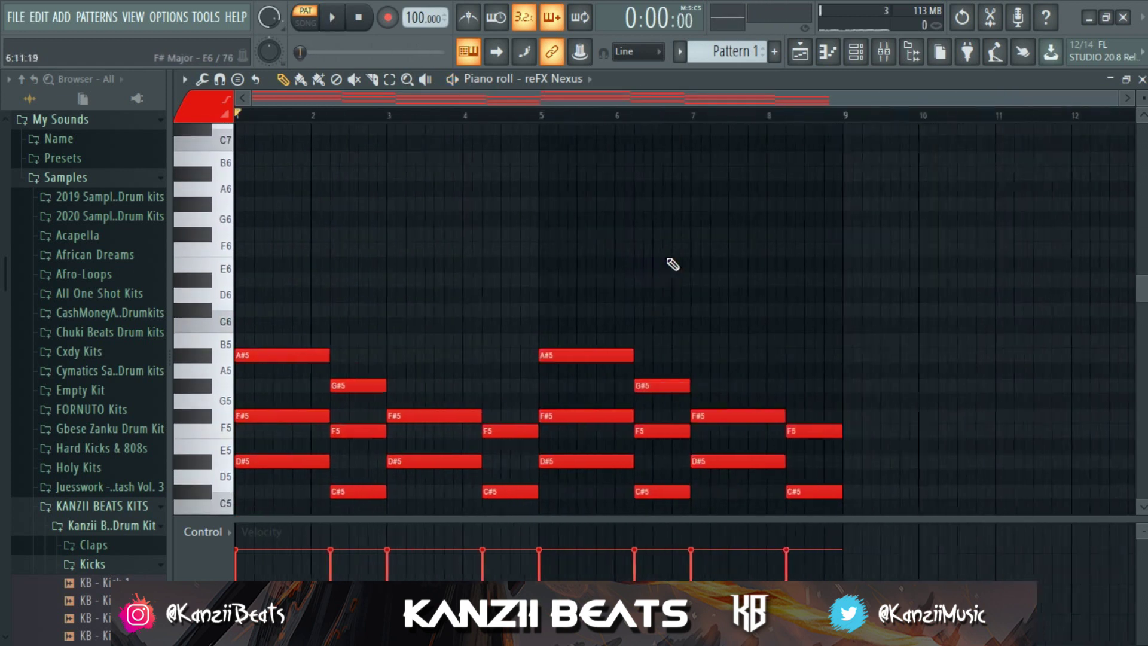
{"action": "scroll", "coordinate": [797, 386], "scroll_direction": "up", "scroll_amount": 2}
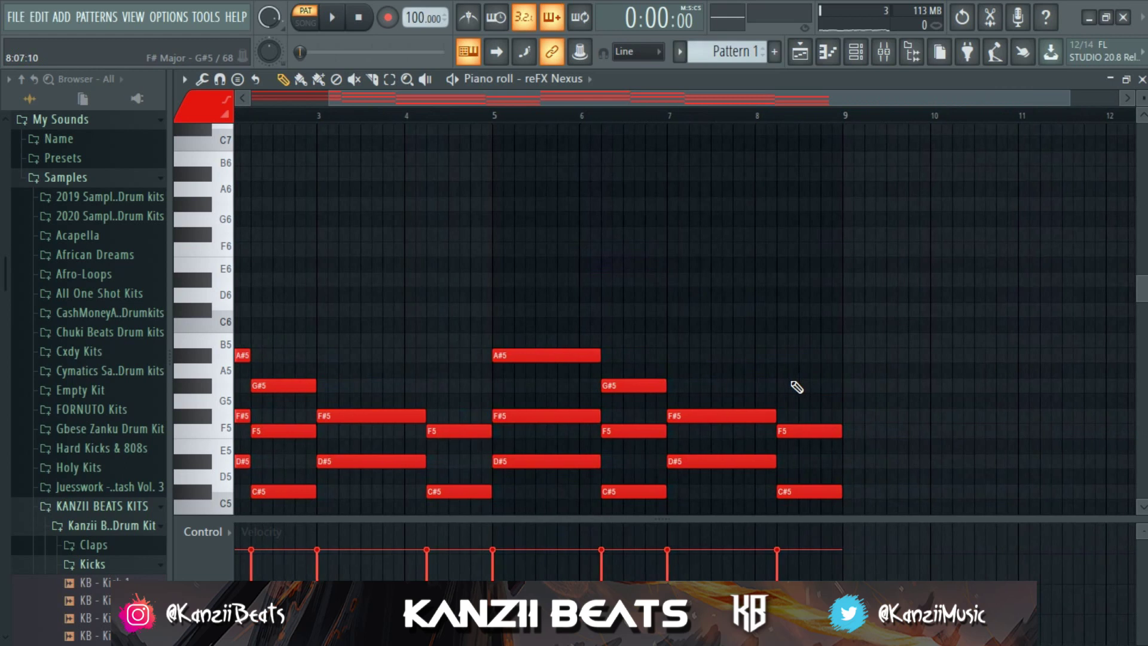
Add an A#5 note of length 0:08:00 at 8:05:00 above the last chord and play the ending from bar 7
{"action": "left_click", "coordinate": [775, 357]}
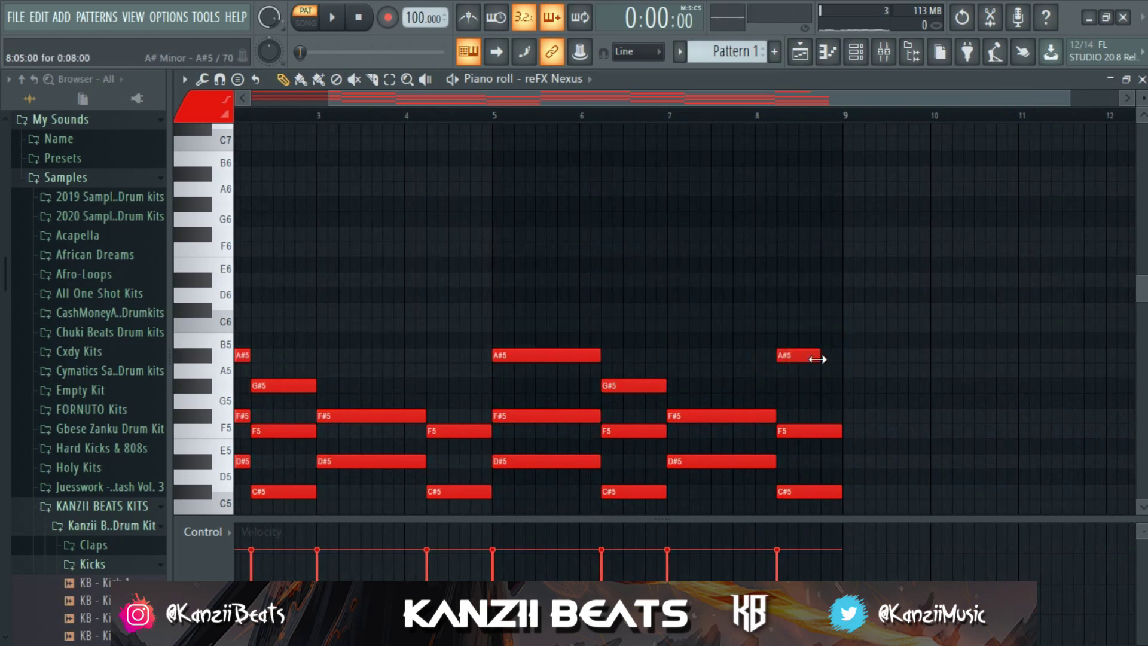
{"action": "left_click", "coordinate": [670, 115]}
{"action": "key", "text": "space"}
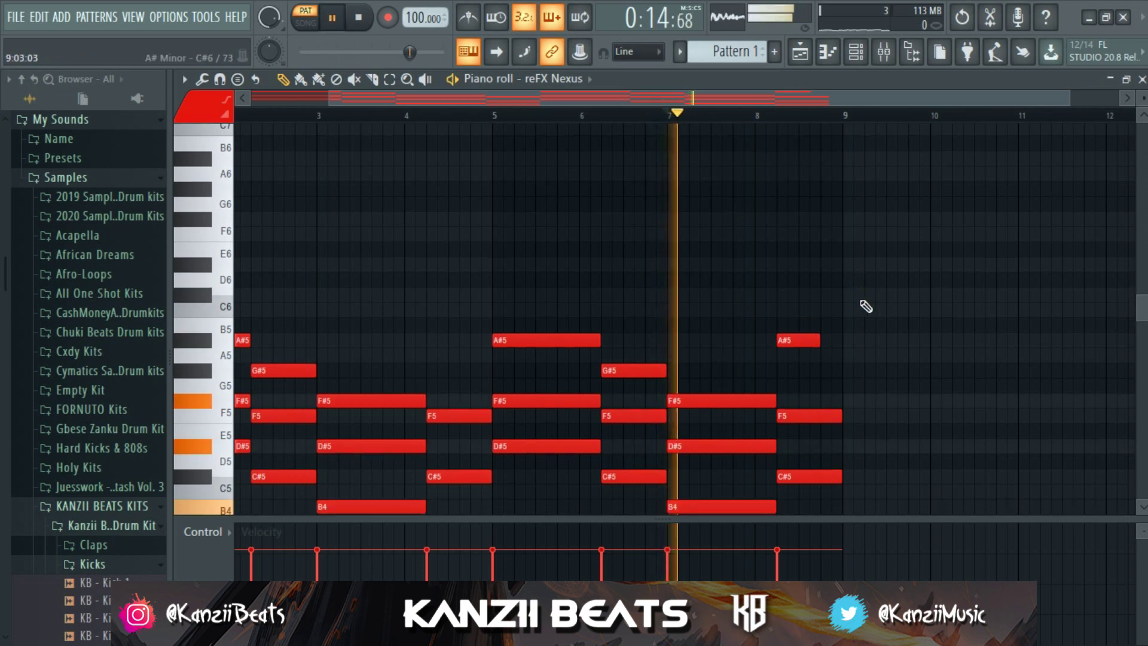
{"action": "scroll", "coordinate": [867, 323], "scroll_direction": "down", "scroll_amount": 2}
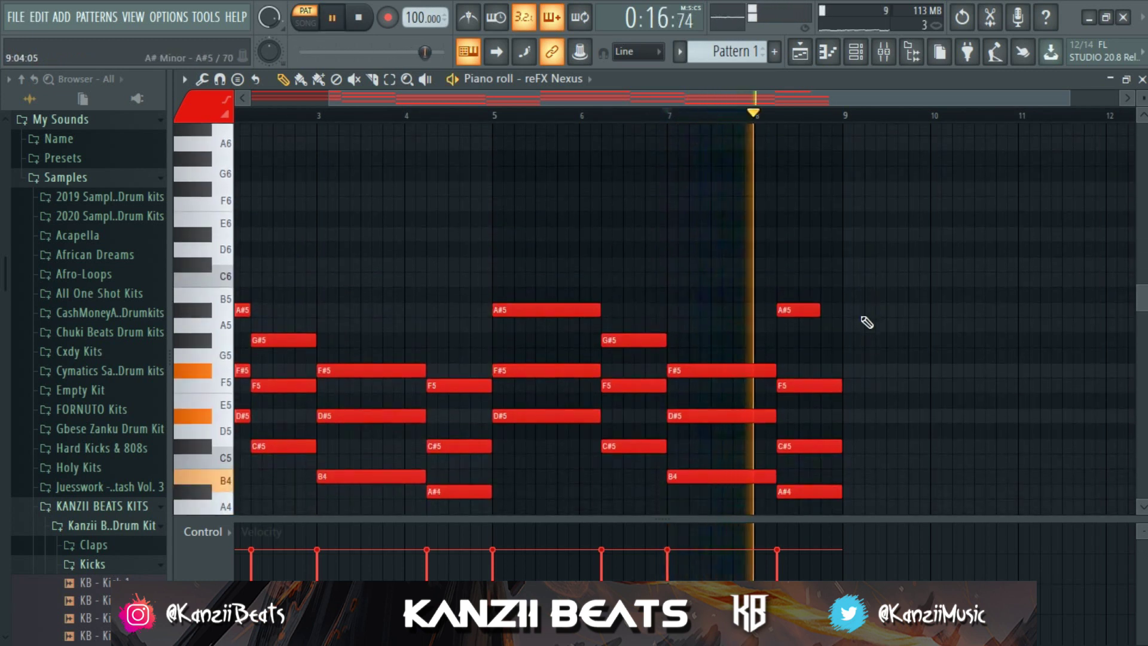
{"action": "scroll", "coordinate": [828, 329], "scroll_direction": "down", "scroll_amount": 5}
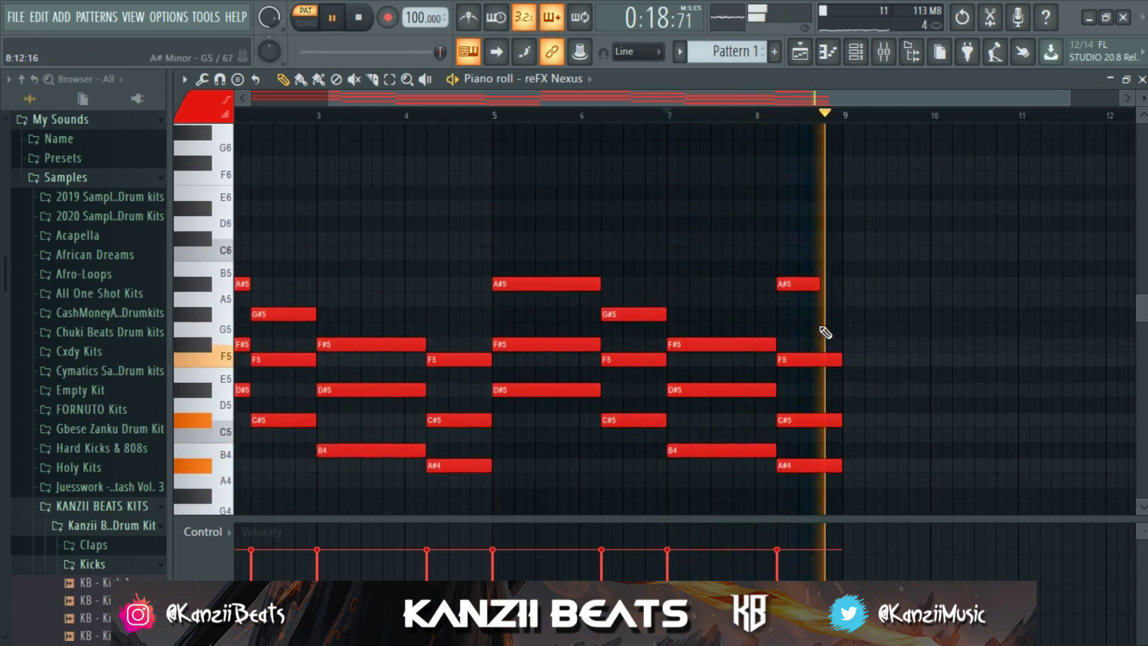
{"action": "key", "text": "space"}
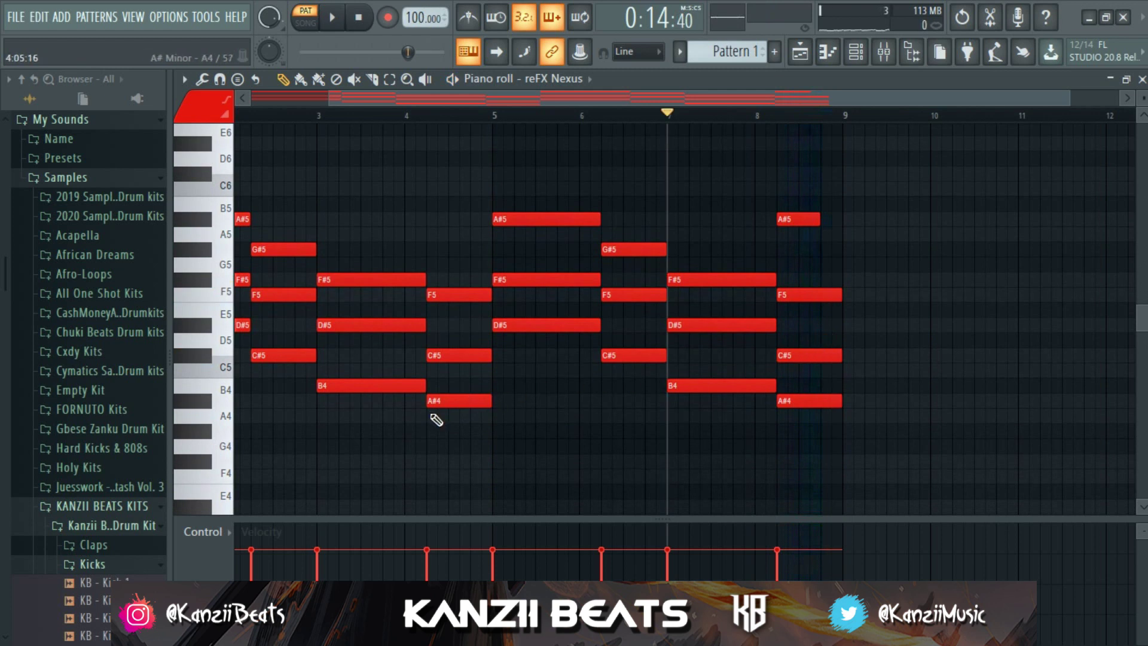
Strum the chords with Preserve end enabled and randomize the note levels with Bipolar enabled
{"action": "key", "text": "alt+s"}
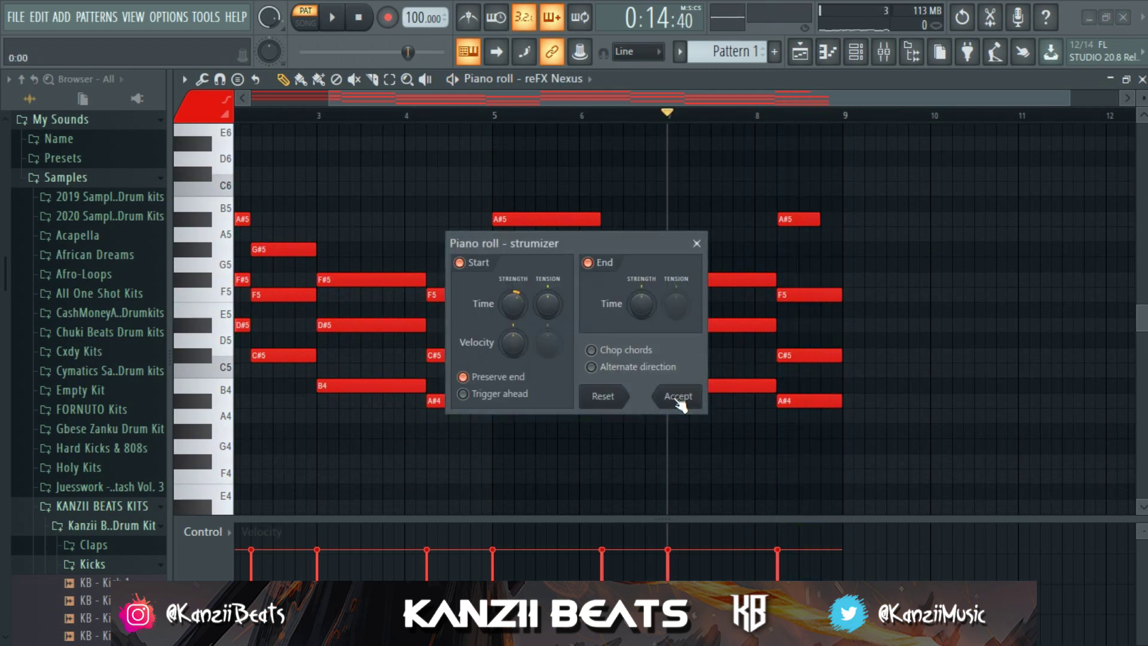
{"action": "left_click", "coordinate": [677, 397]}
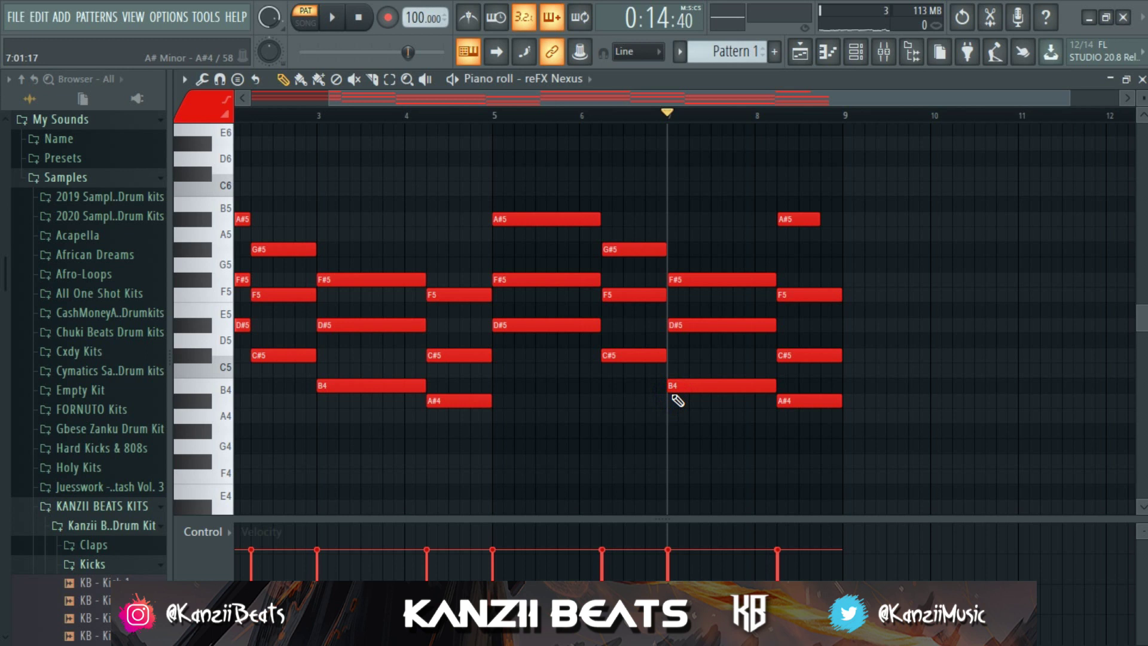
{"action": "key", "text": "alt+r"}
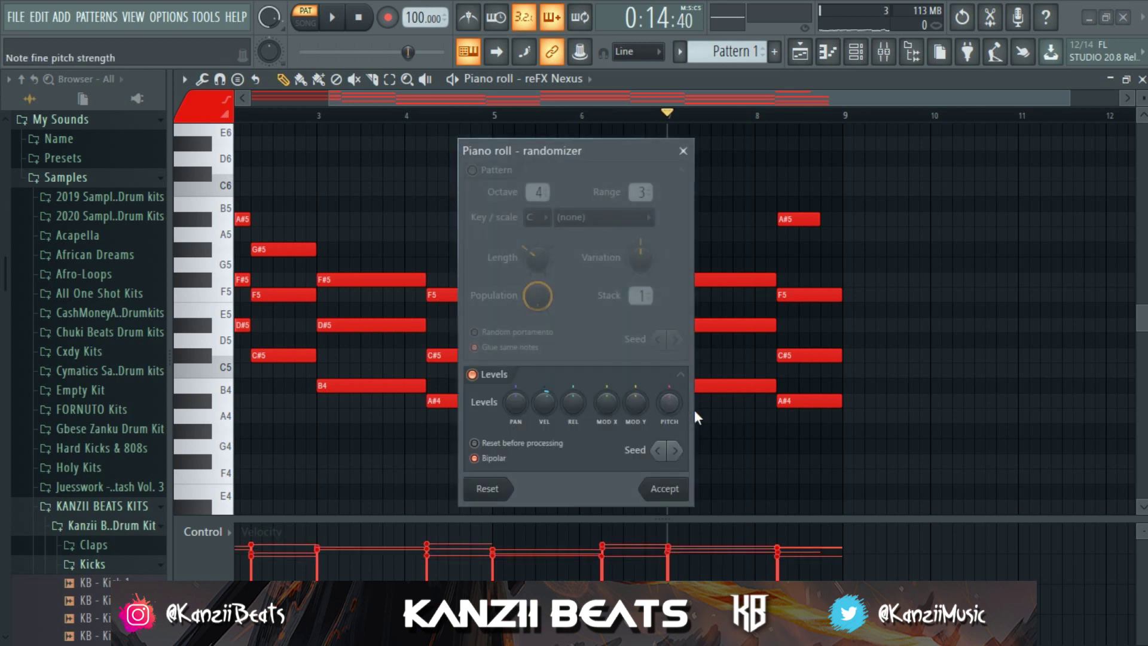
{"action": "left_click", "coordinate": [666, 489]}
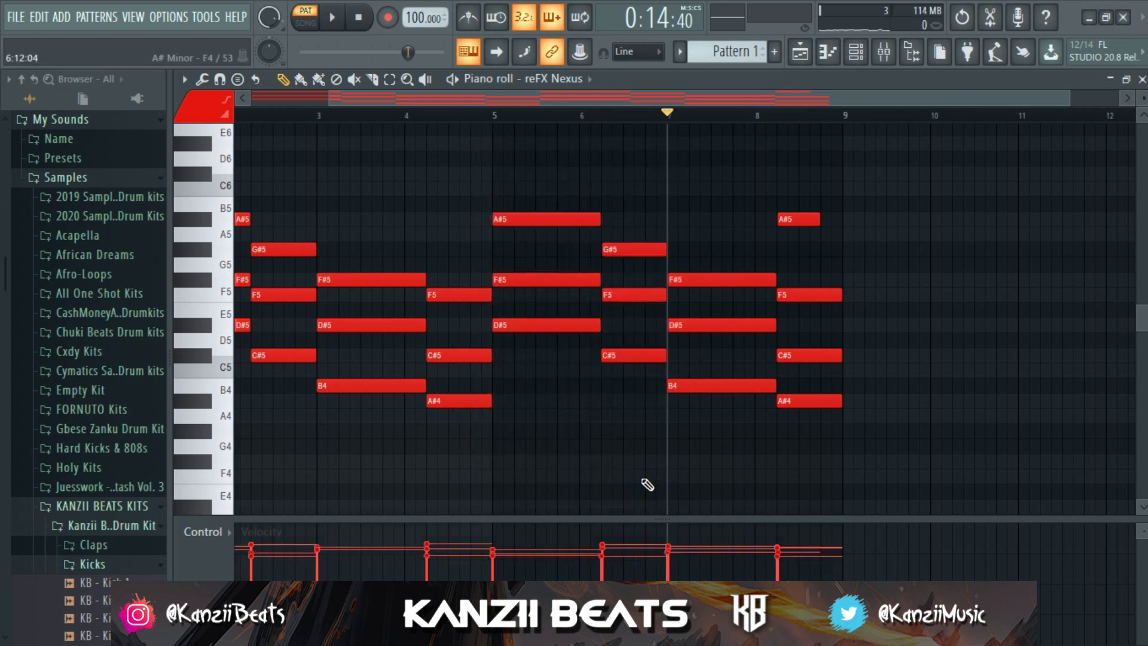
Lower the velocity of all the piano notes, deselect them and play the pattern
{"action": "key", "text": "ctrl+a"}
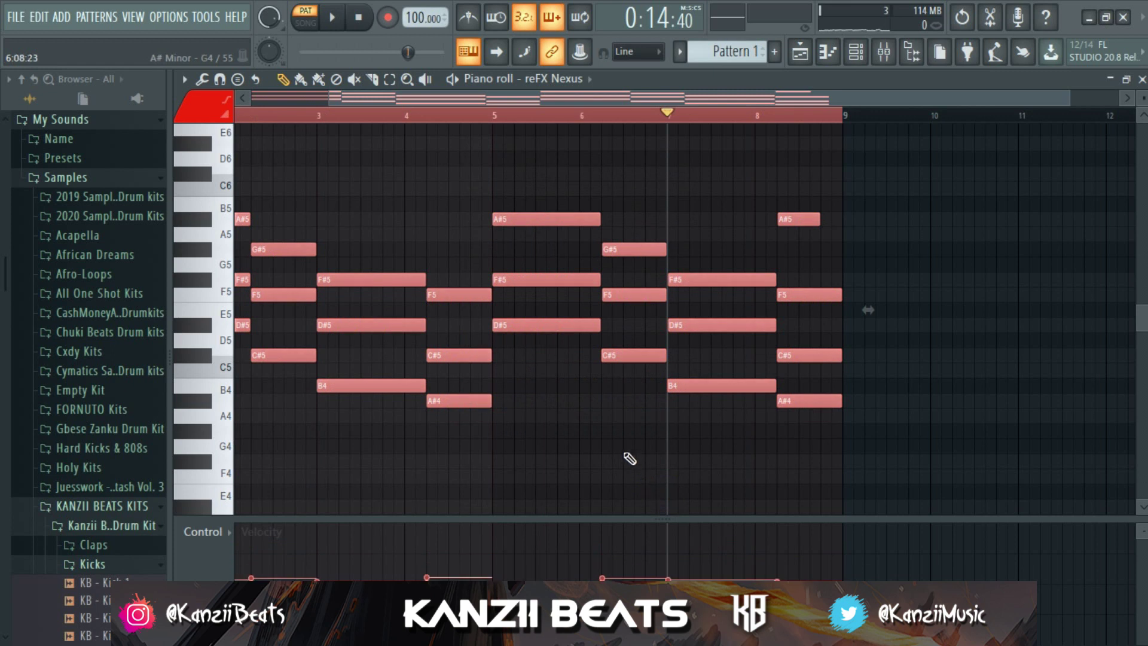
{"action": "key", "text": "ctrl+d"}
{"action": "key", "text": "space"}
{"action": "key", "text": "space"}
{"action": "scroll", "coordinate": [613, 281], "scroll_direction": "left", "scroll_amount": 2}
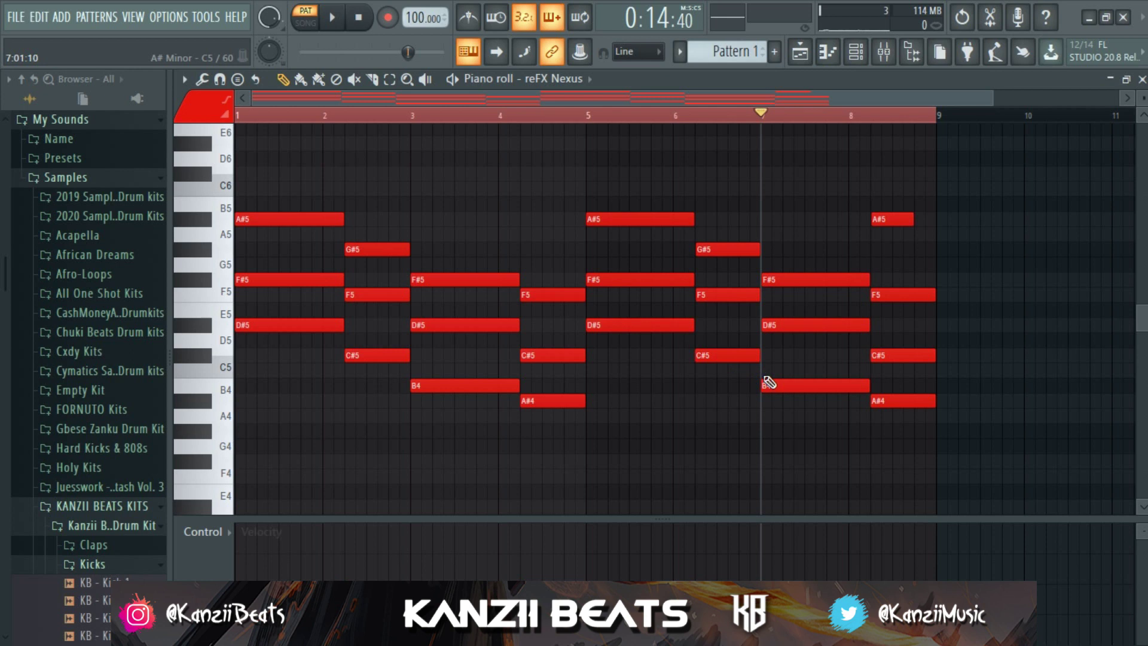
Clone the reFX Nexus channel and load the PL Beauty Combi preset from the Plucked category in the clone
{"action": "key", "text": "F7"}
{"action": "right_click", "coordinate": [500, 173]}
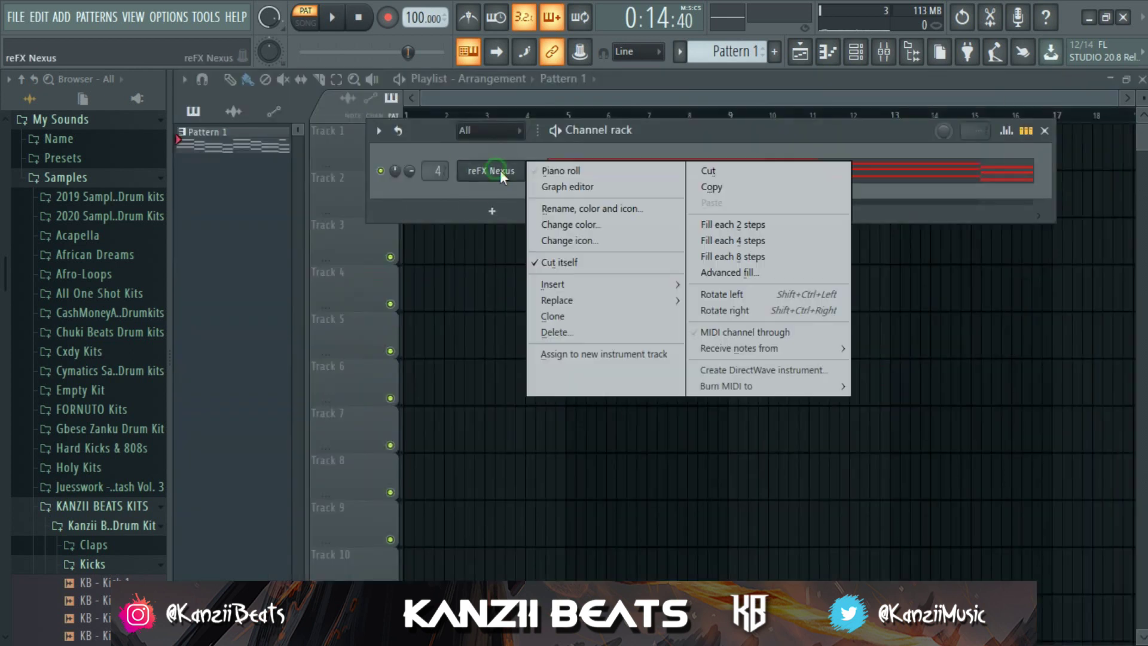
{"action": "left_click", "coordinate": [600, 321]}
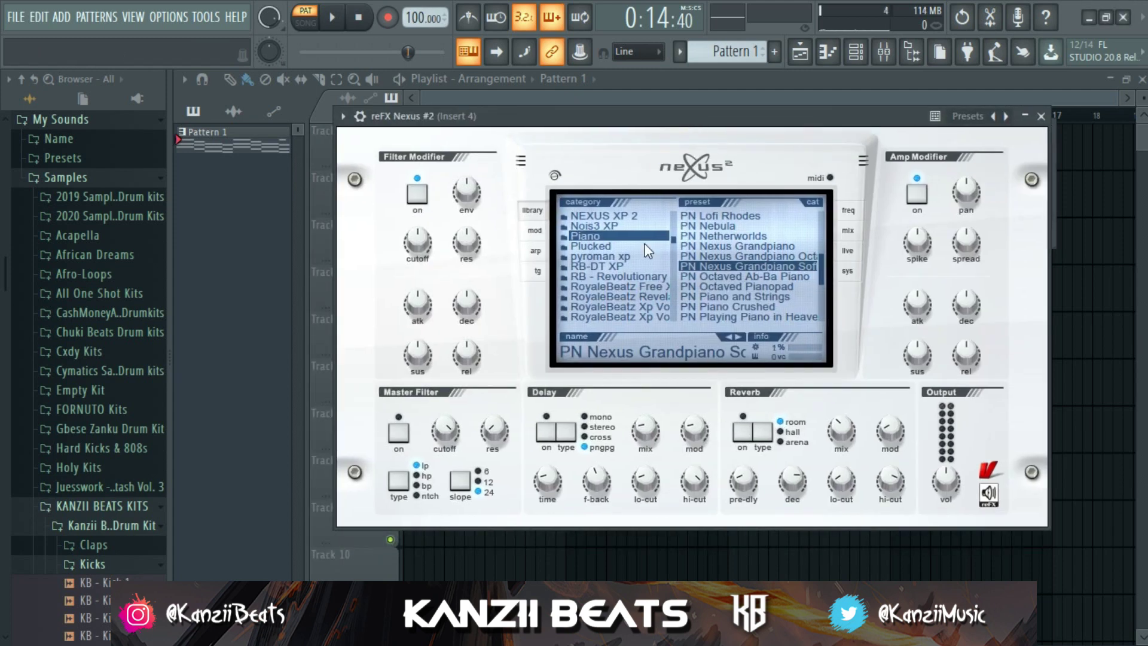
{"action": "left_click", "coordinate": [622, 245]}
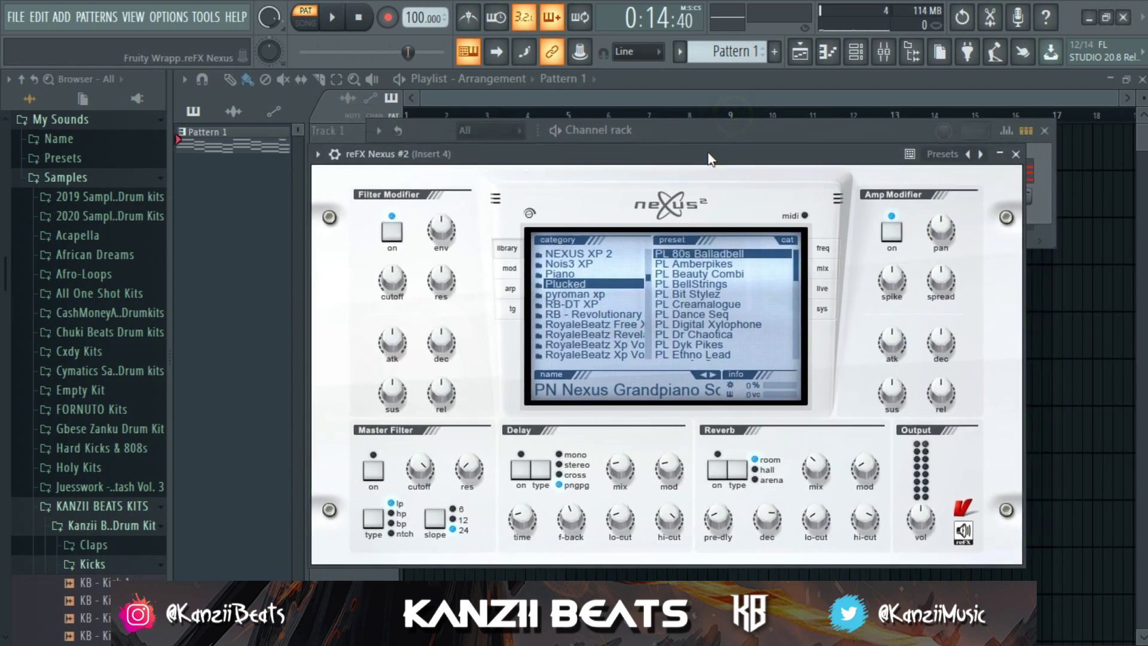
{"action": "left_click", "coordinate": [720, 274]}
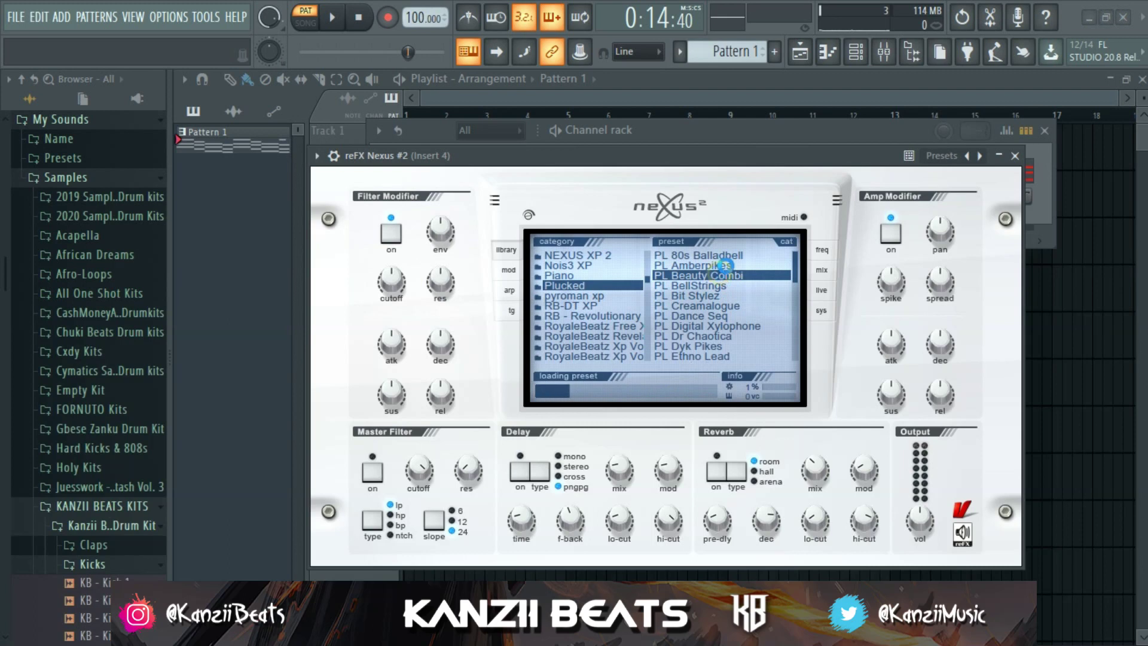
{"action": "left_click", "coordinate": [998, 156]}
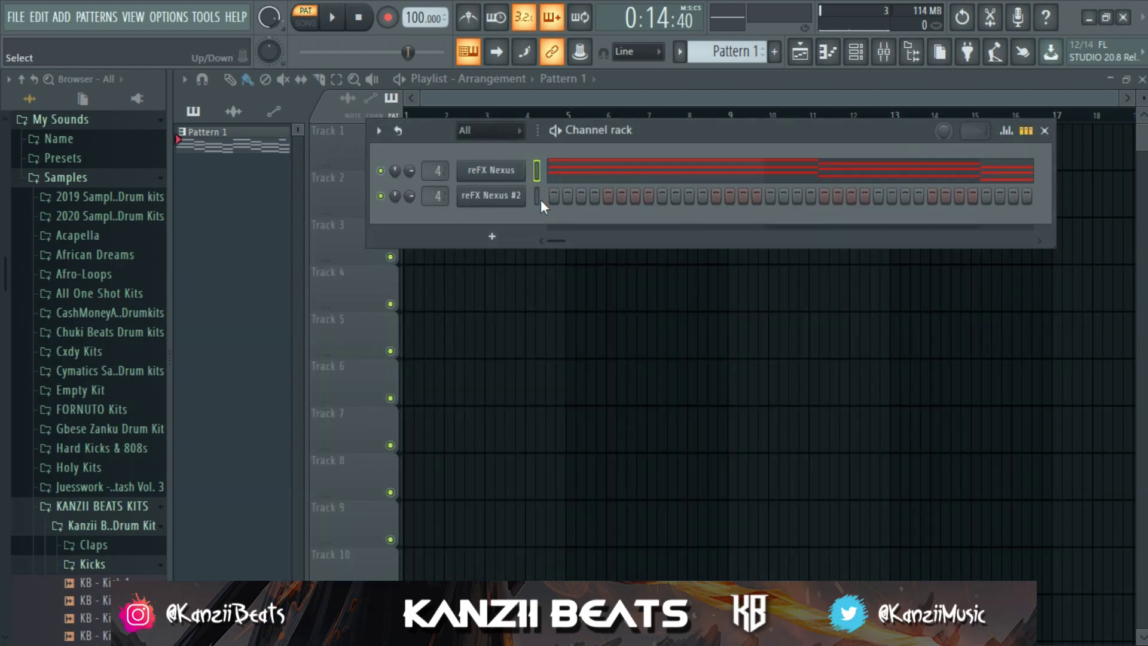
Paste the chord progression into the reFX Nexus #2 channel, open its piano roll and play the pattern from the start
{"action": "key", "text": "ctrl+v"}
{"action": "left_click", "coordinate": [573, 198]}
{"action": "scroll", "coordinate": [450, 277], "scroll_direction": "down", "scroll_amount": 1}
{"action": "left_click", "coordinate": [366, 20]}
{"action": "key", "text": "space"}
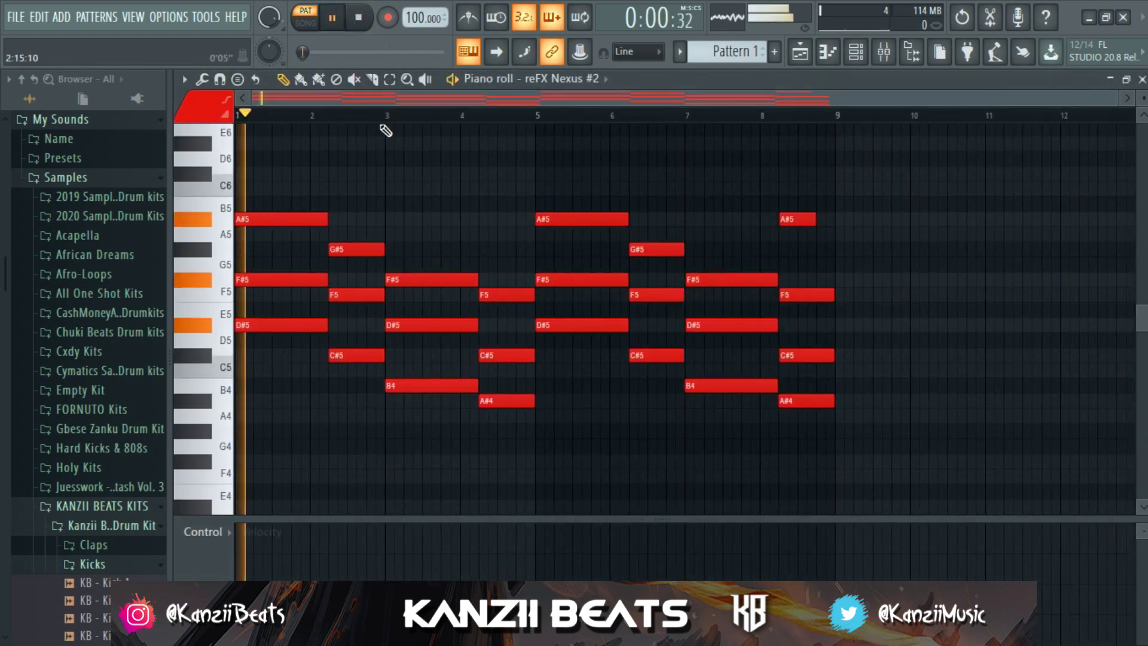
{"action": "scroll", "coordinate": [397, 167], "scroll_direction": "down", "scroll_amount": 3}
{"action": "scroll", "coordinate": [398, 173], "scroll_direction": "up", "scroll_amount": 4}
{"action": "scroll", "coordinate": [400, 177], "scroll_direction": "down", "scroll_amount": 2}
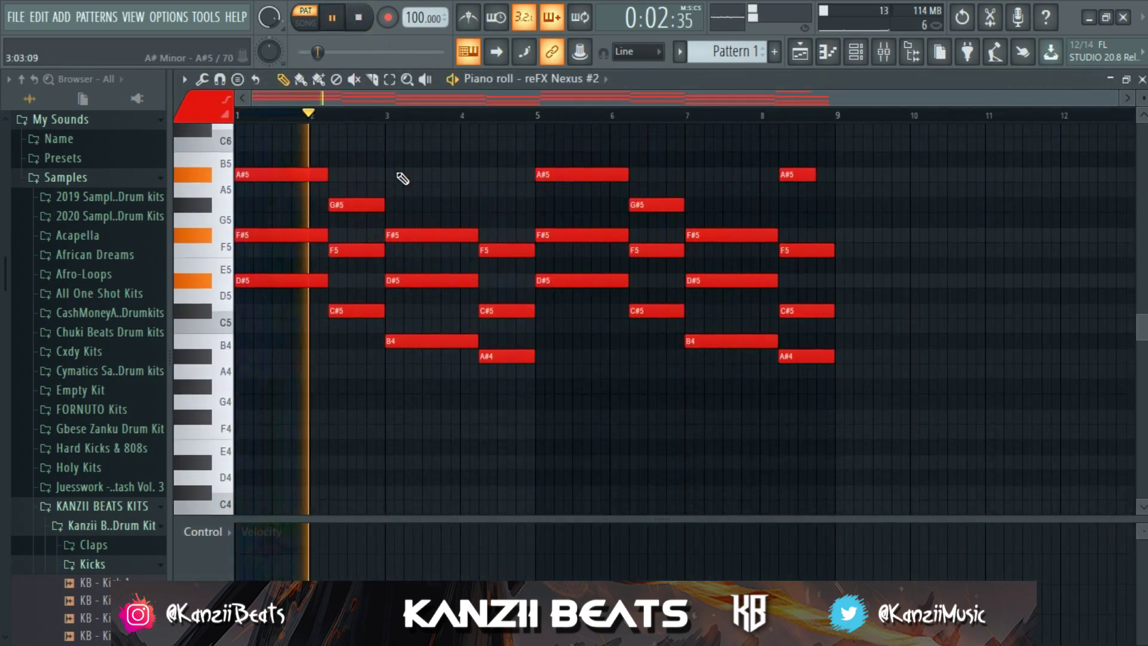
Raise the velocity of all the reFX Nexus #2 notes, deselect them and stop playback
{"action": "key", "text": "ctrl+a"}
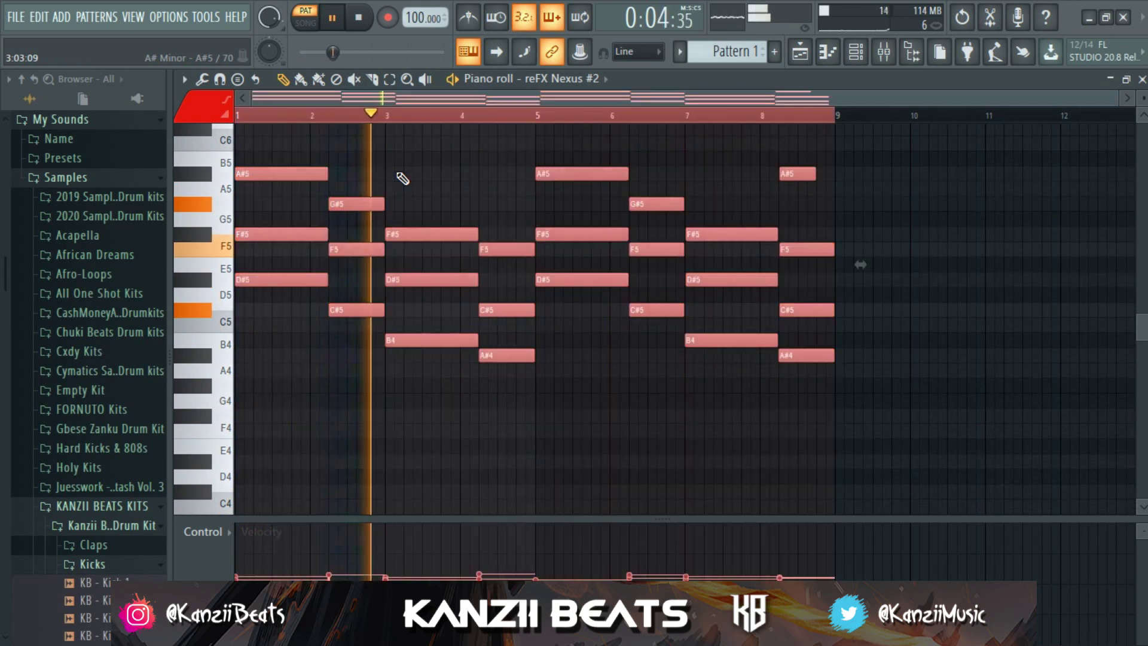
{"action": "key", "text": "ctrl+d"}
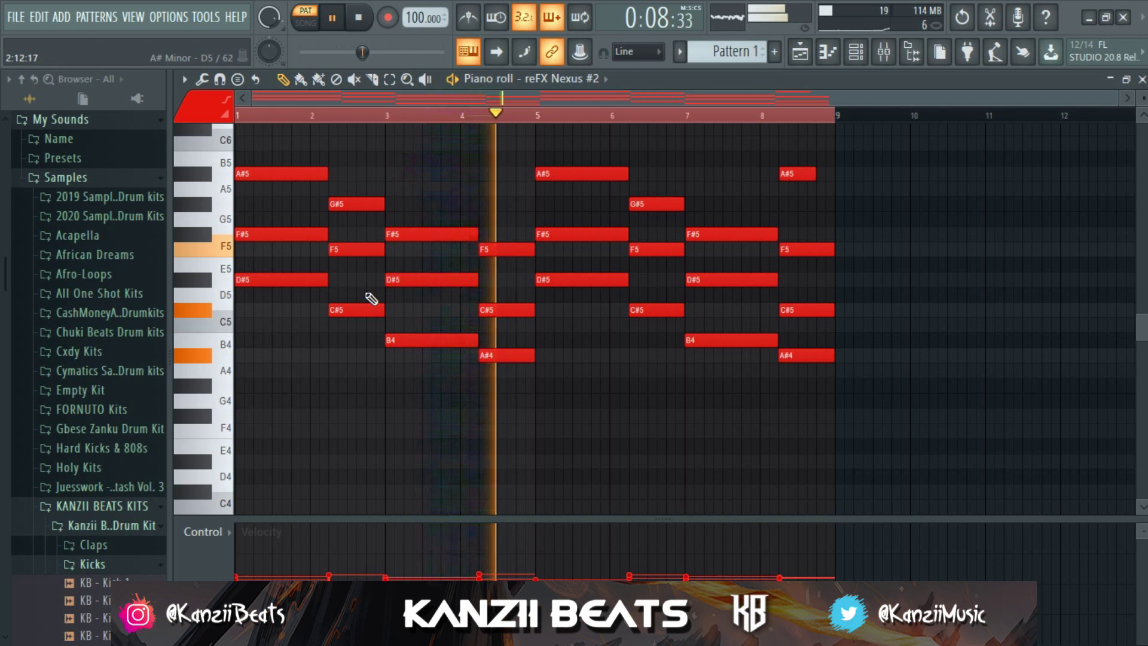
{"action": "key", "text": "space"}
Raise the F#5 notes in bars 1 and 5, D#5 in bars 3 and 7, and C#5 in bar 8 by one octave, and play the pattern
{"action": "scroll", "coordinate": [368, 296], "scroll_direction": "up", "scroll_amount": 3}
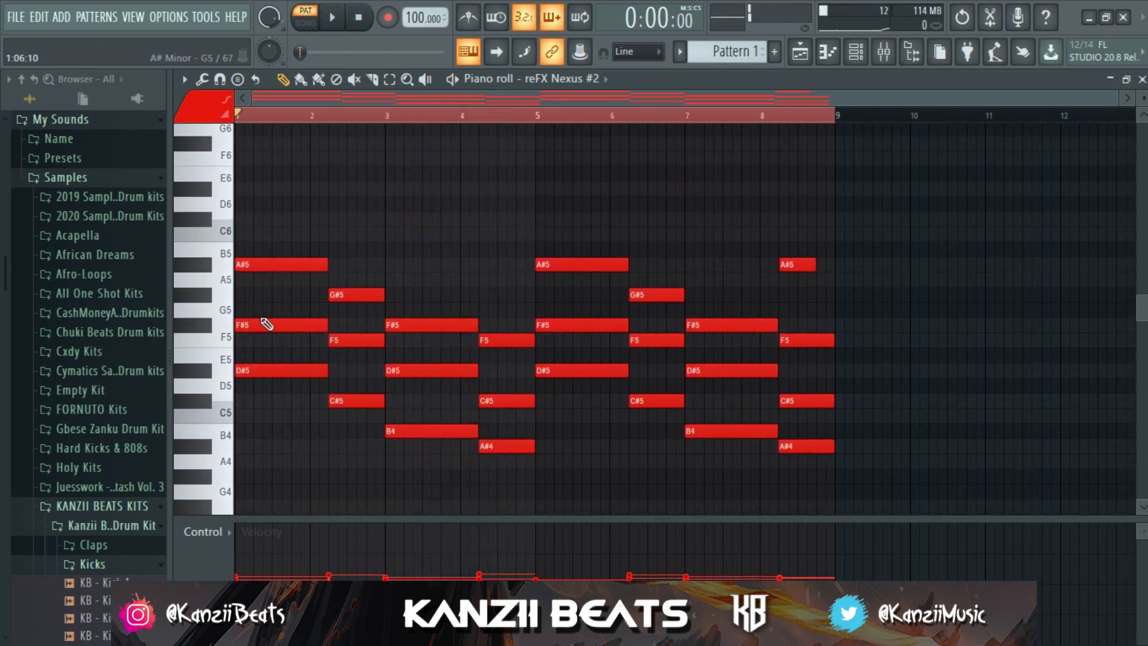
{"action": "left_click", "coordinate": [267, 323], "text": "ctrl"}
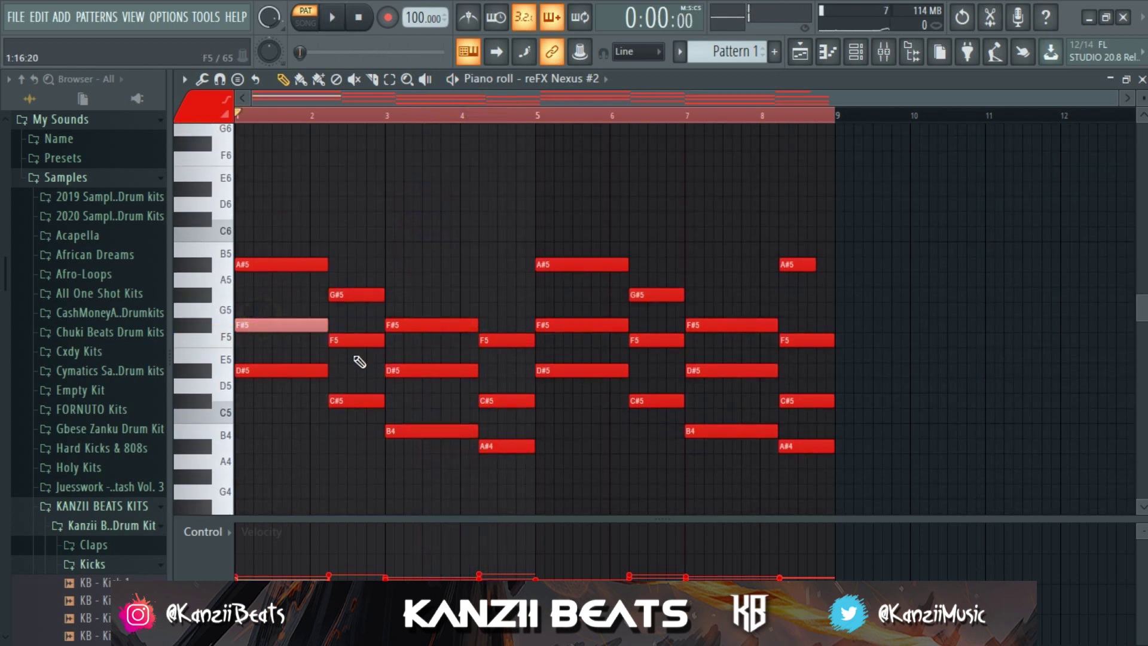
{"action": "left_click", "coordinate": [416, 366], "text": "ctrl"}
{"action": "left_click", "coordinate": [574, 324], "text": "ctrl"}
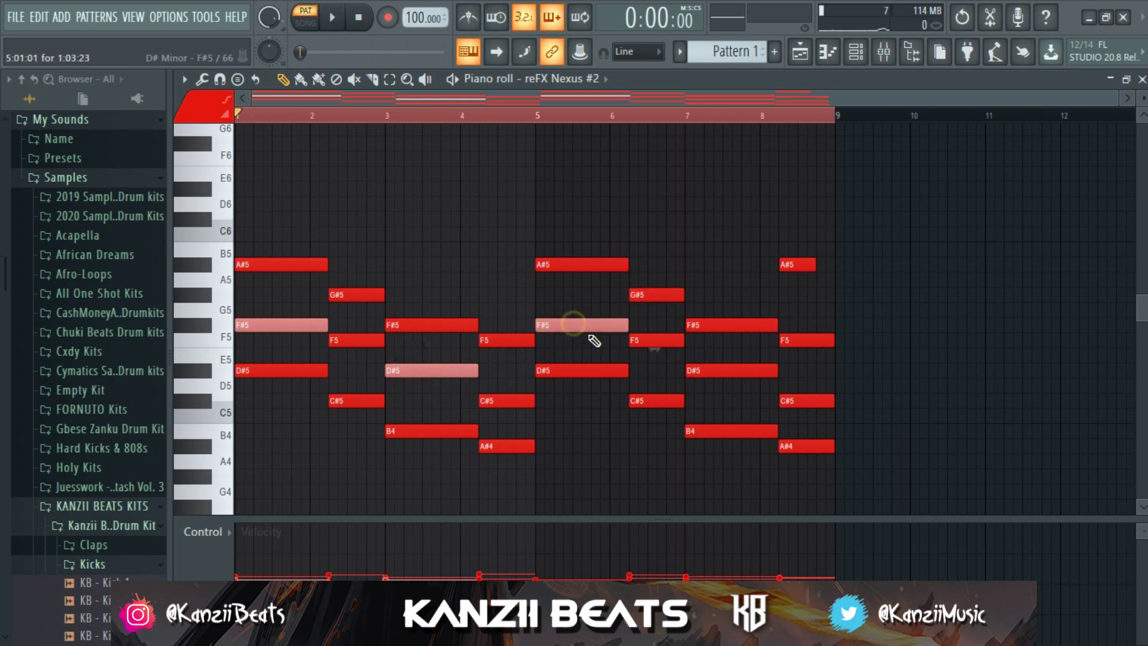
{"action": "left_click", "coordinate": [718, 369], "text": "ctrl"}
{"action": "left_click", "coordinate": [814, 399], "text": "ctrl"}
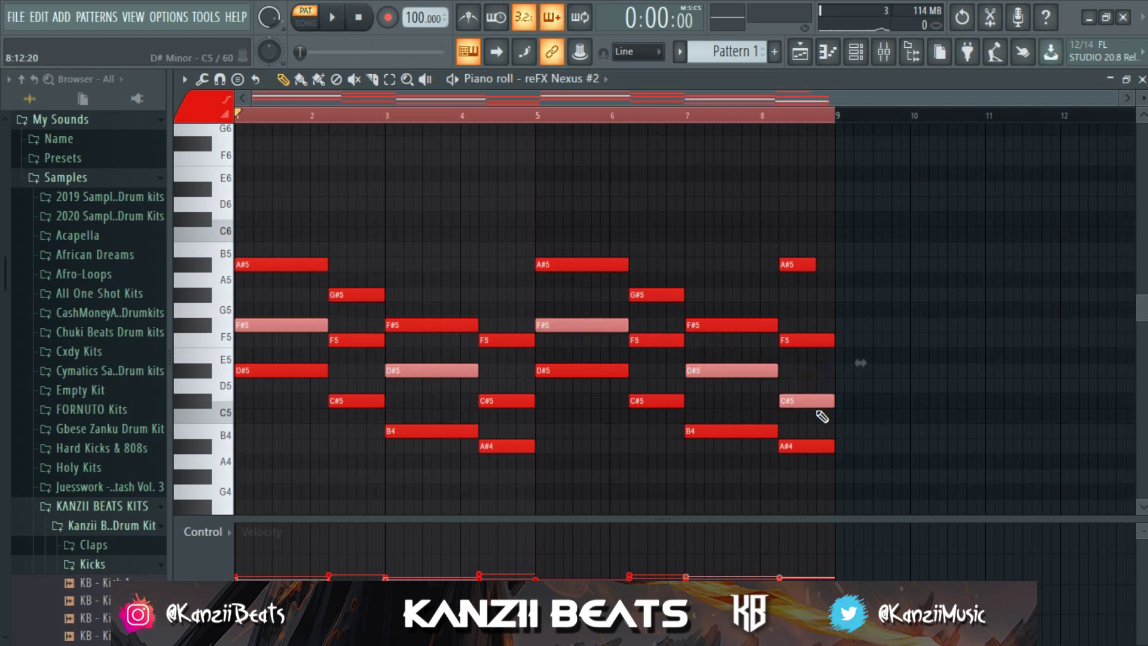
{"action": "key", "text": "ctrl+Up"}
{"action": "key", "text": "space"}
{"action": "key", "text": "ctrl+d"}
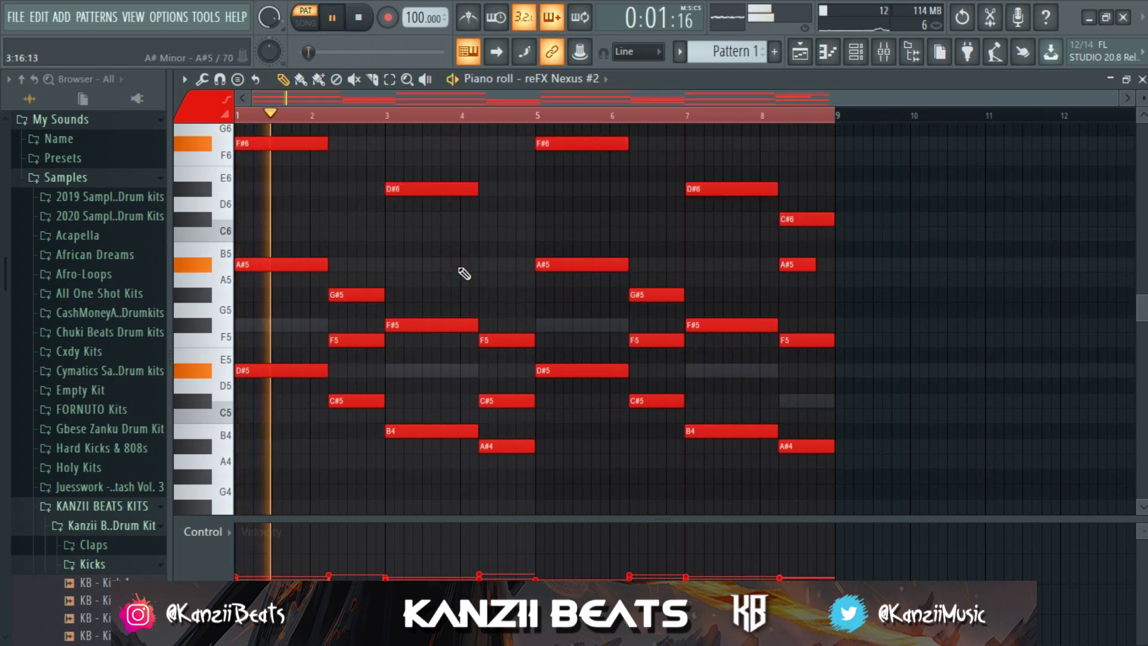
{"action": "scroll", "coordinate": [465, 274], "scroll_direction": "down", "scroll_amount": 1}
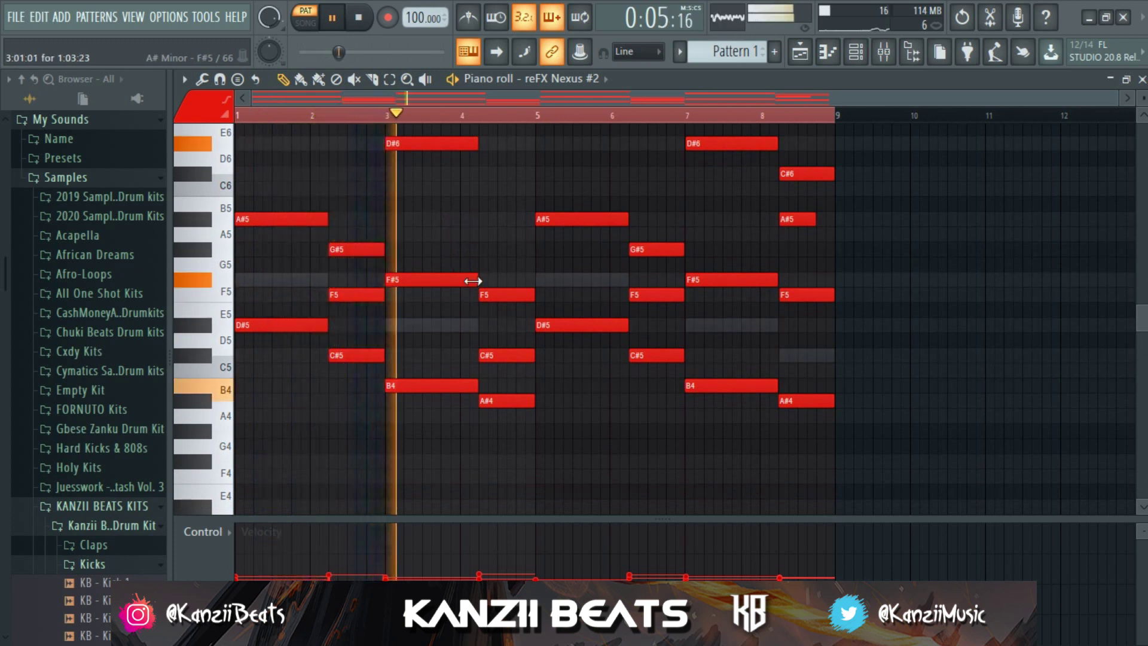
Split the F#5 notes in bars 3 and 7 into two equal shorter notes each
{"action": "key", "text": "space"}
{"action": "left_click_drag", "start_coordinate": [472, 281], "coordinate": [437, 285]}
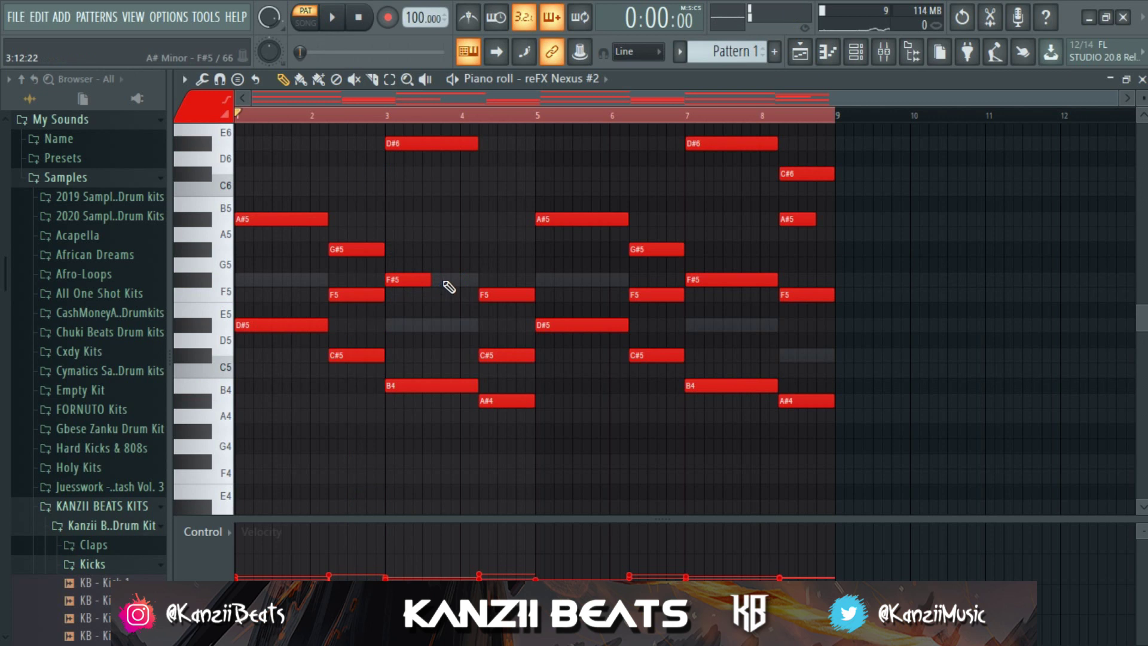
{"action": "left_click", "coordinate": [438, 280]}
{"action": "left_click_drag", "start_coordinate": [776, 281], "coordinate": [732, 283]}
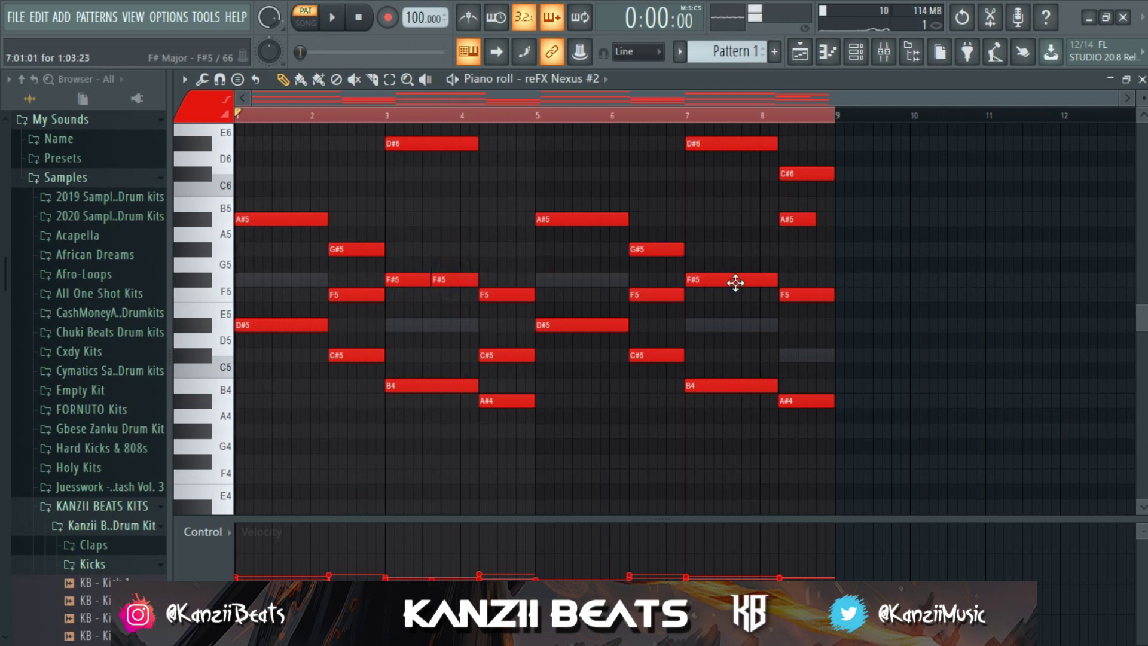
{"action": "key", "text": "space"}
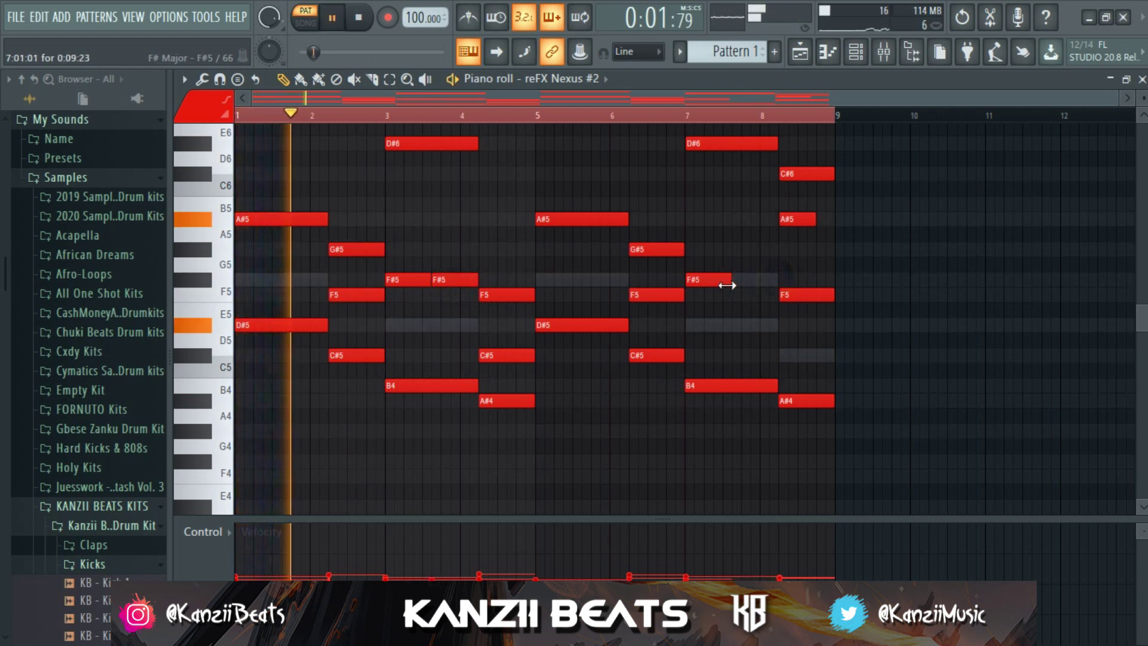
{"action": "left_click", "coordinate": [734, 281]}
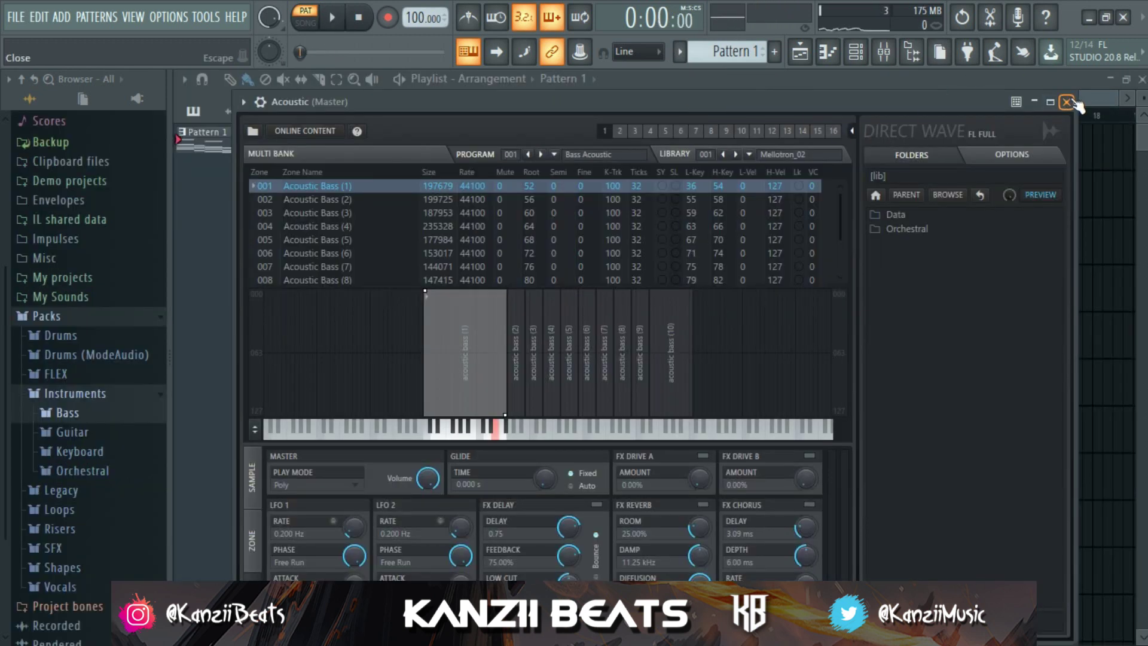
Close the Acoustic bass plugin window, collapse the Instruments pack folder and open the Acoustic channel's piano roll
{"action": "left_click", "coordinate": [1069, 102]}
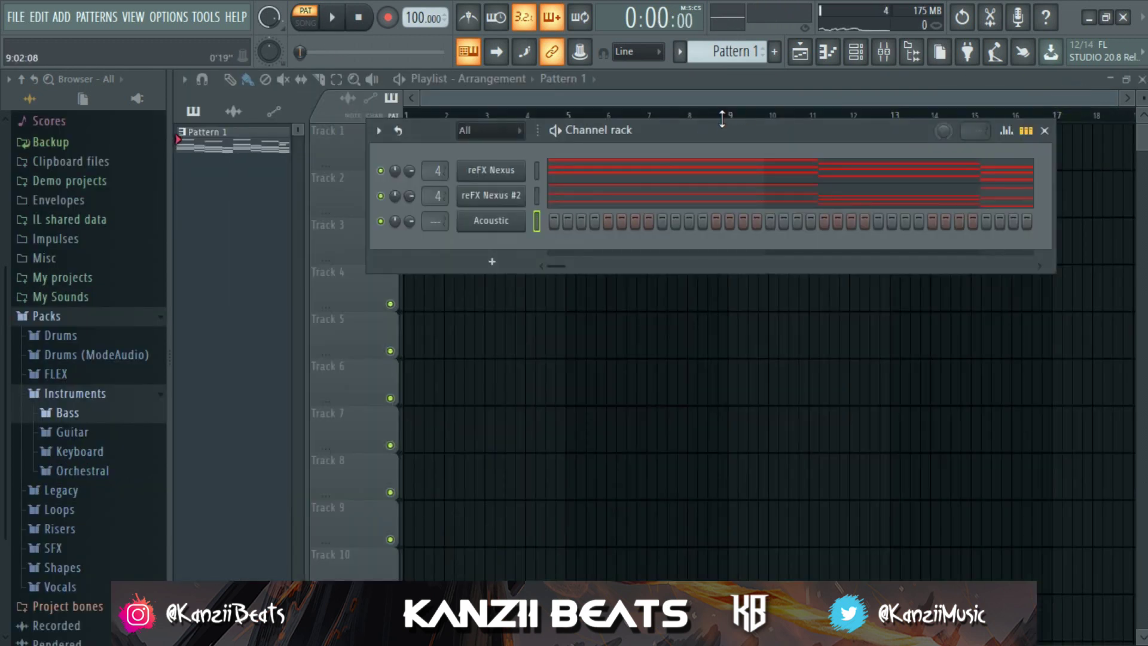
{"action": "left_click", "coordinate": [100, 412]}
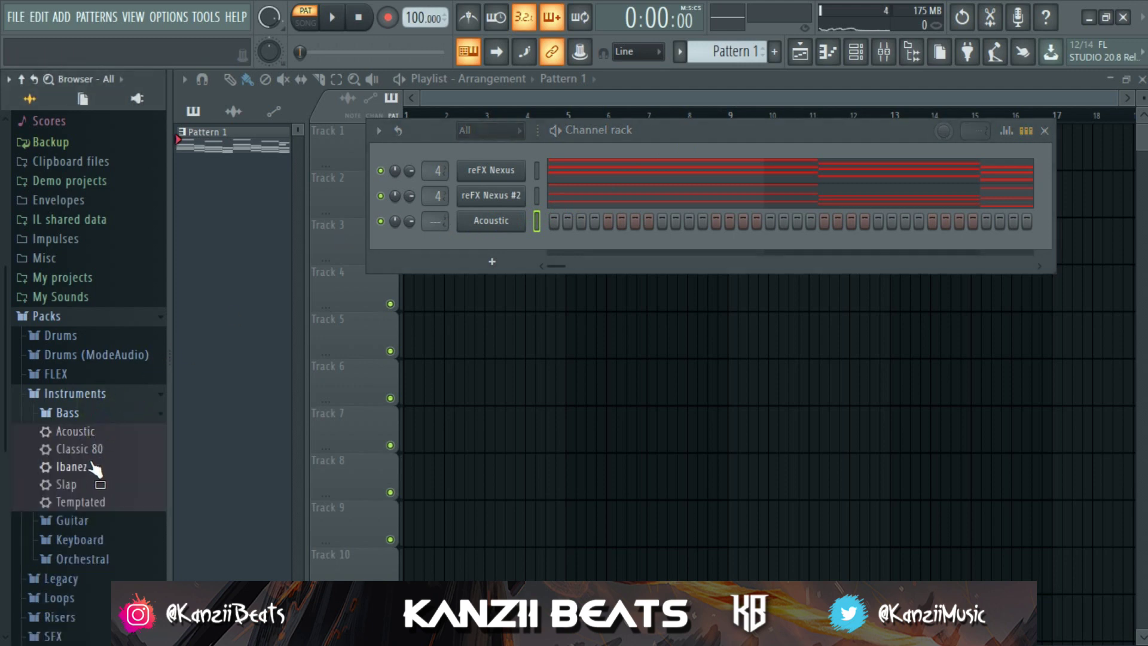
{"action": "left_click", "coordinate": [96, 414]}
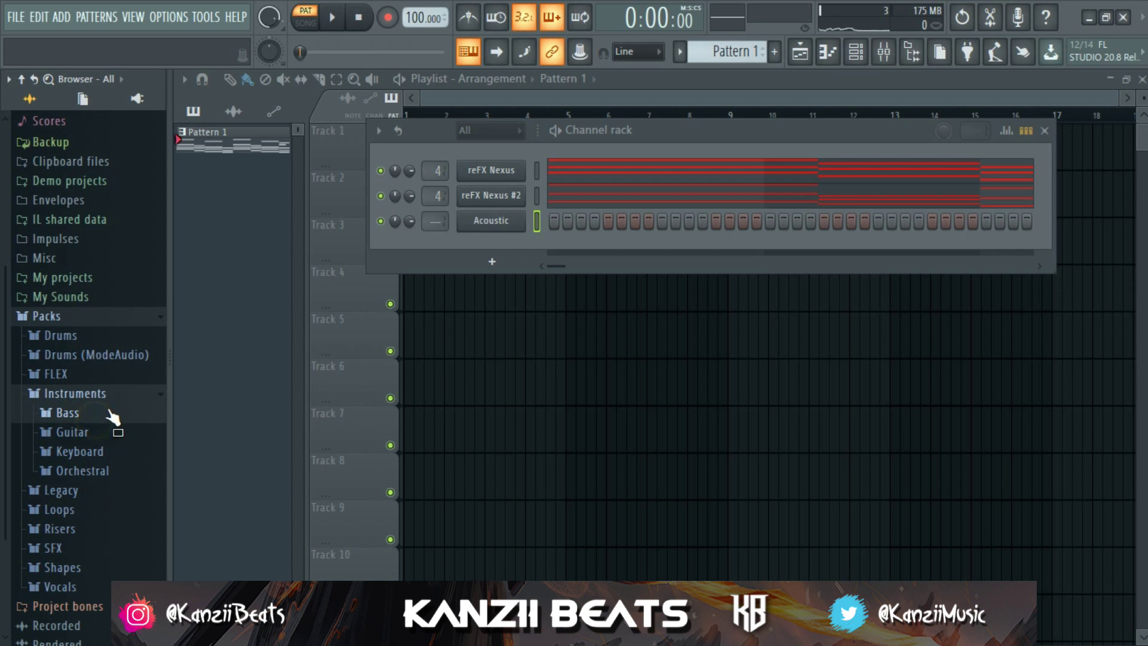
{"action": "left_click", "coordinate": [114, 393]}
{"action": "right_click", "coordinate": [500, 226]}
{"action": "left_click", "coordinate": [590, 221]}
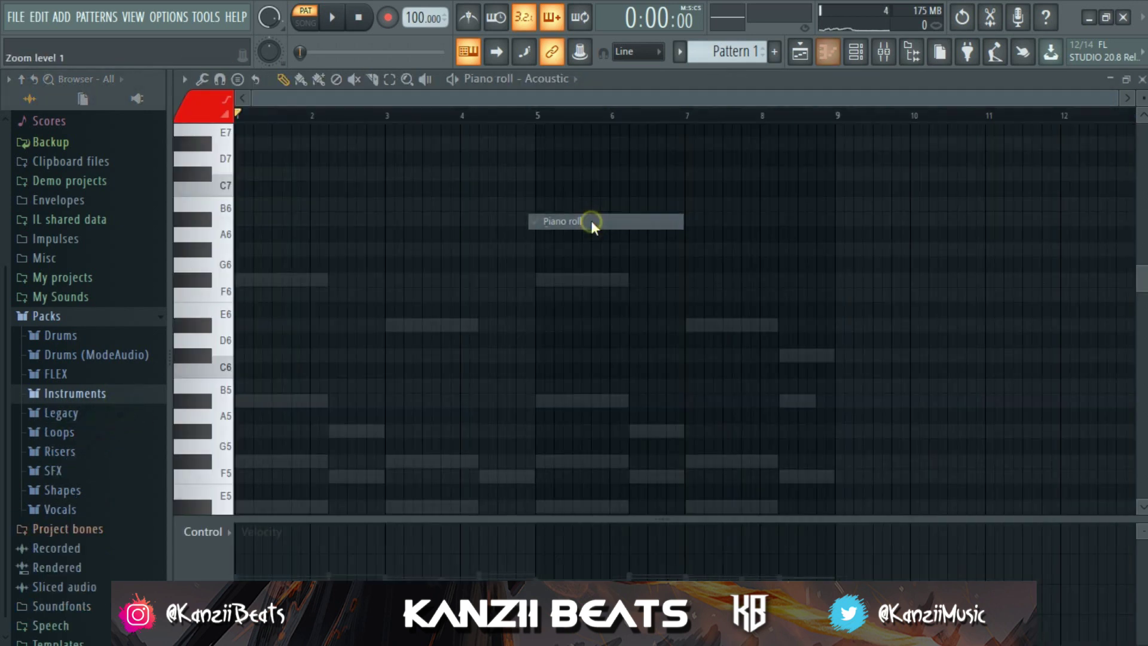
{"action": "scroll", "coordinate": [293, 309], "scroll_direction": "down", "scroll_amount": 4}
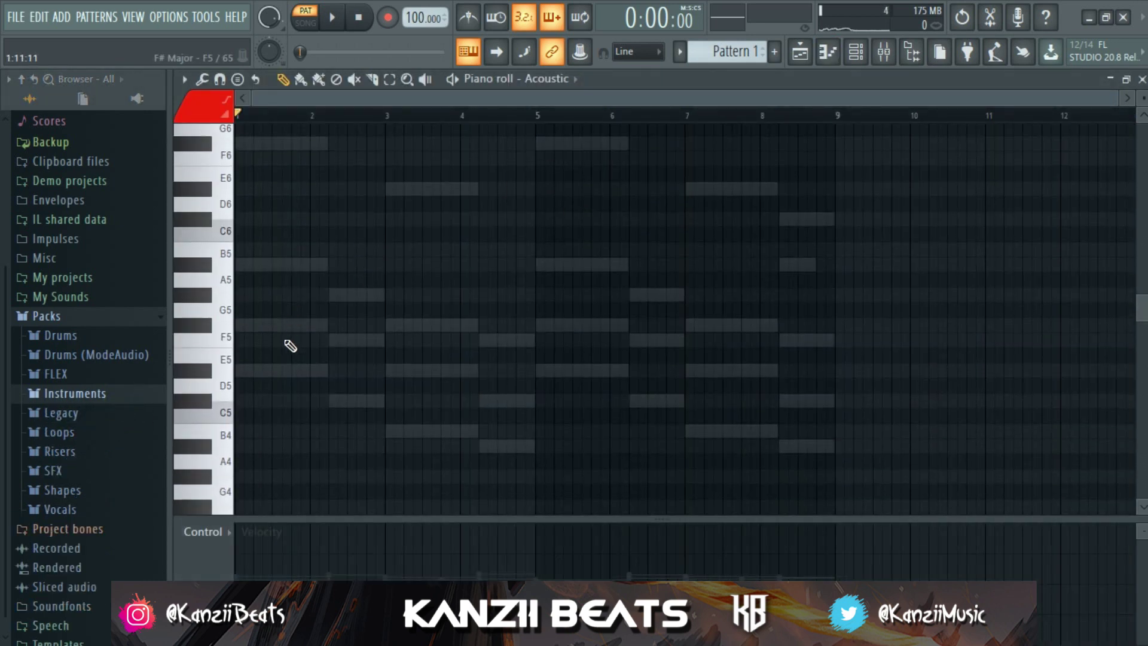
{"action": "scroll", "coordinate": [291, 345], "scroll_direction": "down", "scroll_amount": 2}
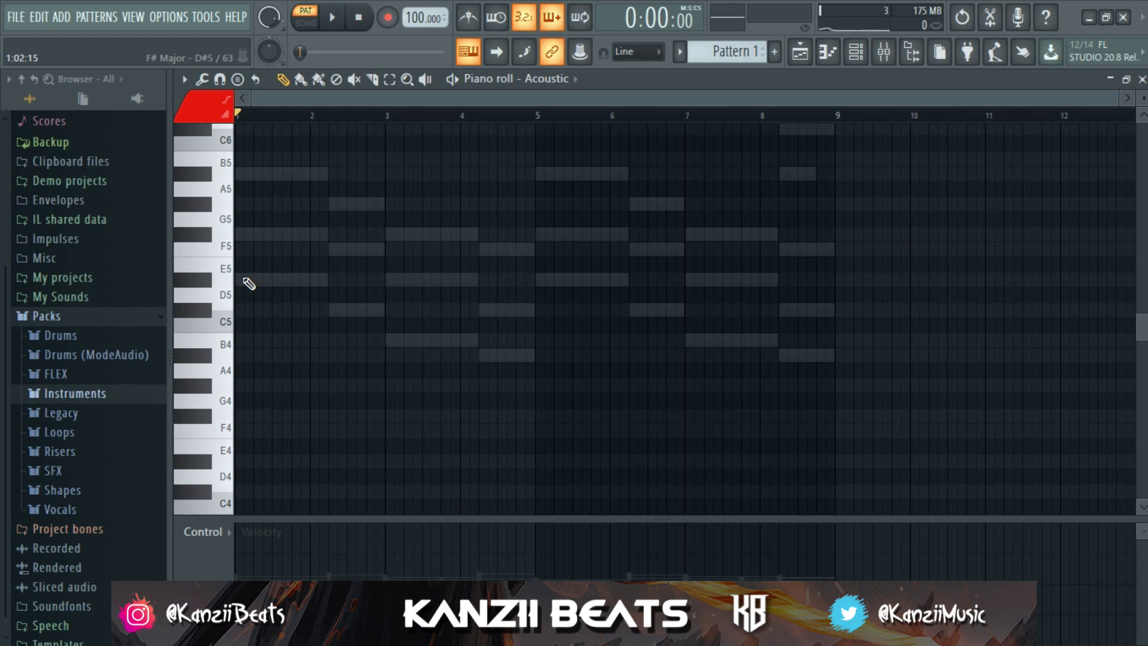
{"action": "scroll", "coordinate": [249, 284], "scroll_direction": "up", "scroll_amount": 3}
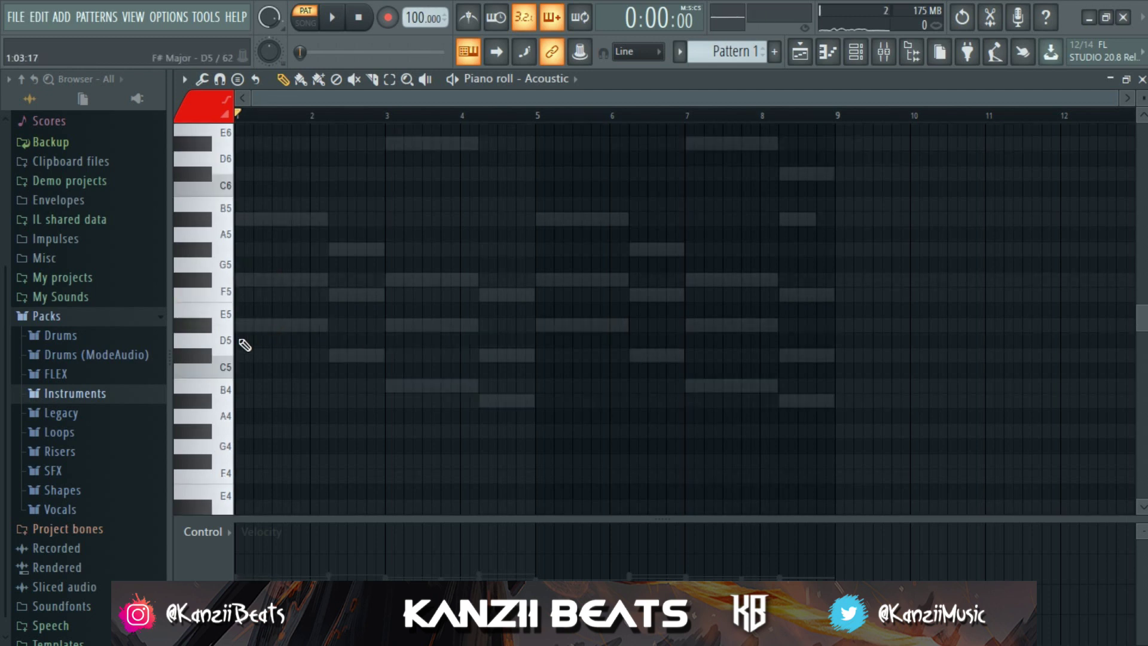
Draw a rhythm of four D#5 bass notes across bar 1, with longer first and last notes
{"action": "left_click", "coordinate": [239, 325]}
{"action": "scroll", "coordinate": [251, 325], "scroll_direction": "up", "scroll_amount": 4}
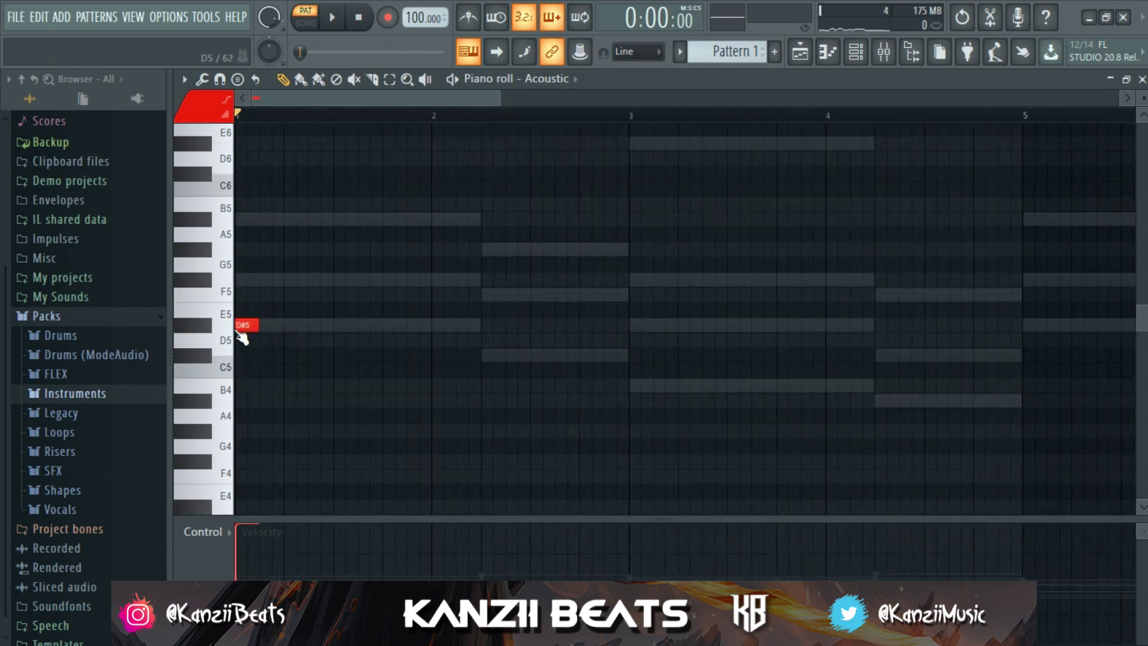
{"action": "left_click_drag", "start_coordinate": [274, 323], "coordinate": [315, 333]}
{"action": "scroll", "coordinate": [327, 341], "scroll_direction": "down", "scroll_amount": 3}
{"action": "key", "text": "space"}
{"action": "left_click", "coordinate": [307, 329]}
{"action": "left_click", "coordinate": [332, 326]}
{"action": "left_click", "coordinate": [365, 326]}
Add three short C#5 bass notes and a closing A#4 note in bar 2, and play the pattern
{"action": "left_click_drag", "start_coordinate": [385, 326], "coordinate": [396, 357]}
{"action": "scroll", "coordinate": [390, 363], "scroll_direction": "down", "scroll_amount": 2}
{"action": "left_click", "coordinate": [385, 357]}
{"action": "left_click", "coordinate": [402, 359]}
{"action": "left_click", "coordinate": [431, 357]}
{"action": "key", "text": "space"}
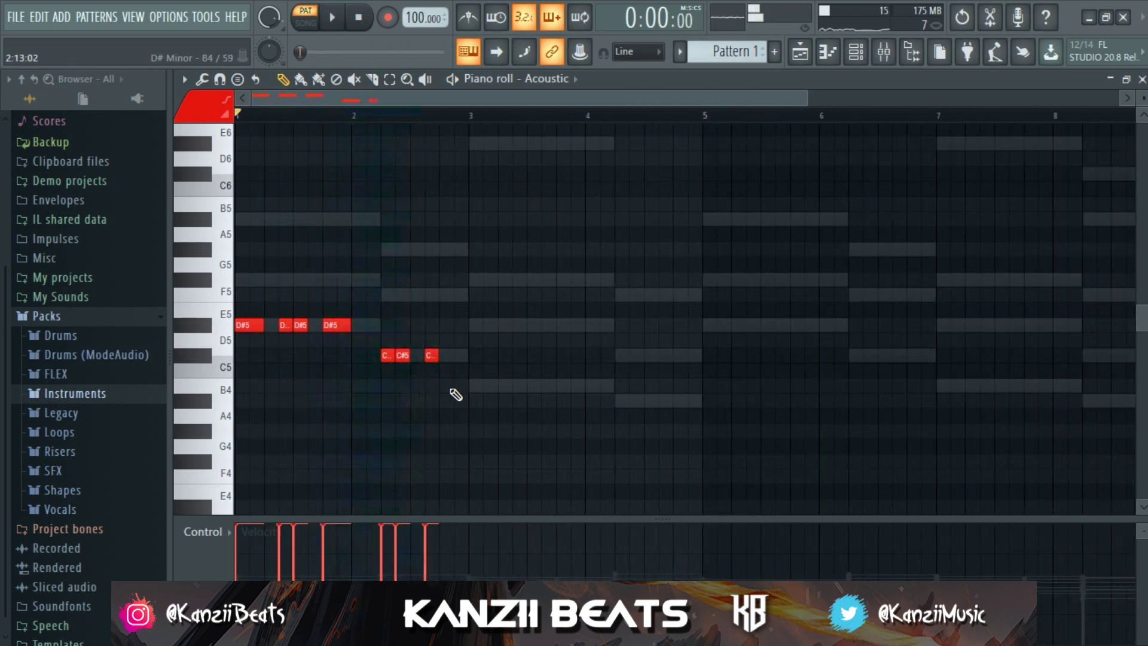
{"action": "left_click", "coordinate": [458, 402]}
{"action": "key", "text": "space"}
{"action": "scroll", "coordinate": [461, 410], "scroll_direction": "down", "scroll_amount": 3}
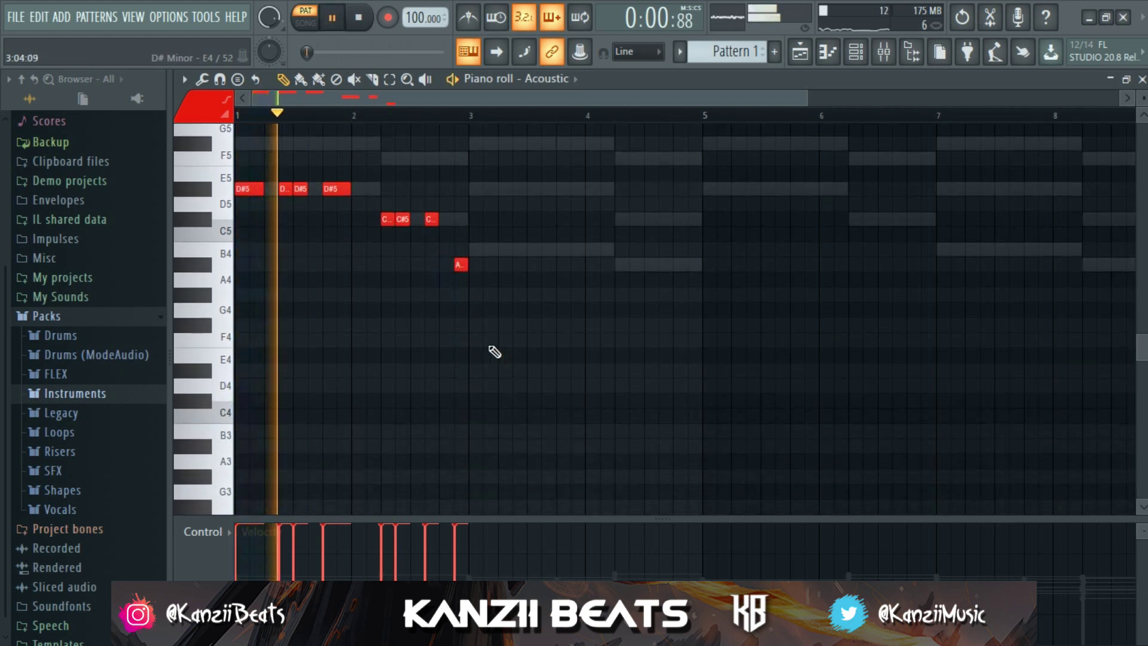
Add a G4 bass note at the start of bar 3 and shift bar 2's A#4 note to directly after the last C#5
{"action": "left_click", "coordinate": [475, 310]}
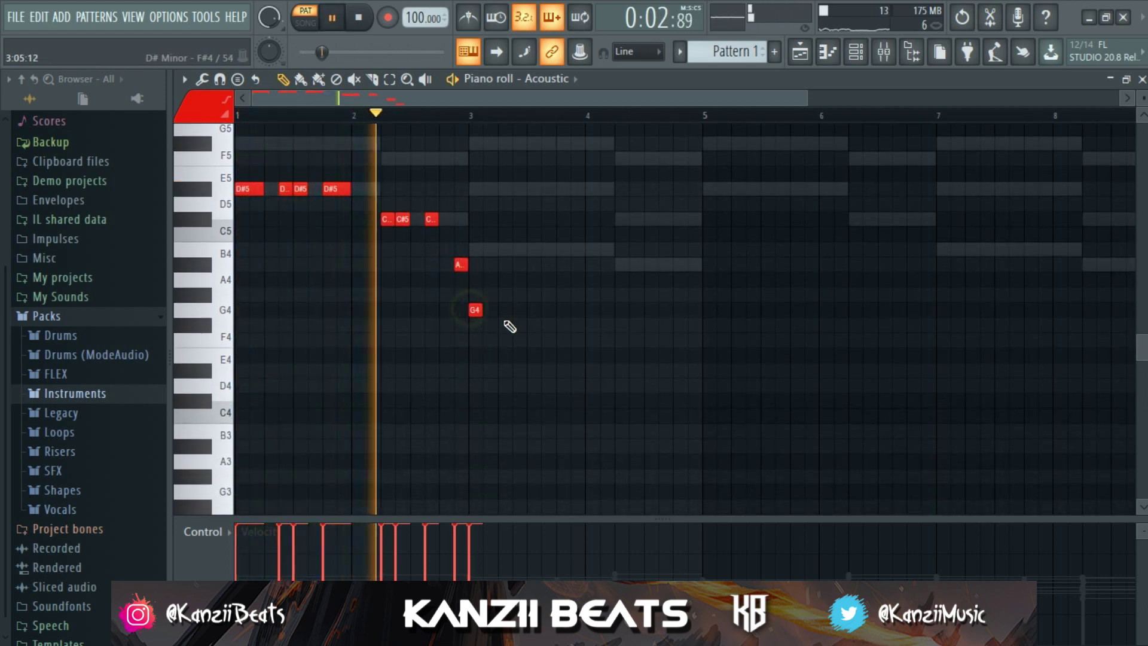
{"action": "left_click_drag", "start_coordinate": [480, 312], "coordinate": [496, 311]}
{"action": "key", "text": "space"}
{"action": "right_click", "coordinate": [458, 265]}
{"action": "left_click", "coordinate": [442, 265]}
{"action": "key", "text": "space"}
{"action": "left_click_drag", "start_coordinate": [454, 272], "coordinate": [453, 273]}
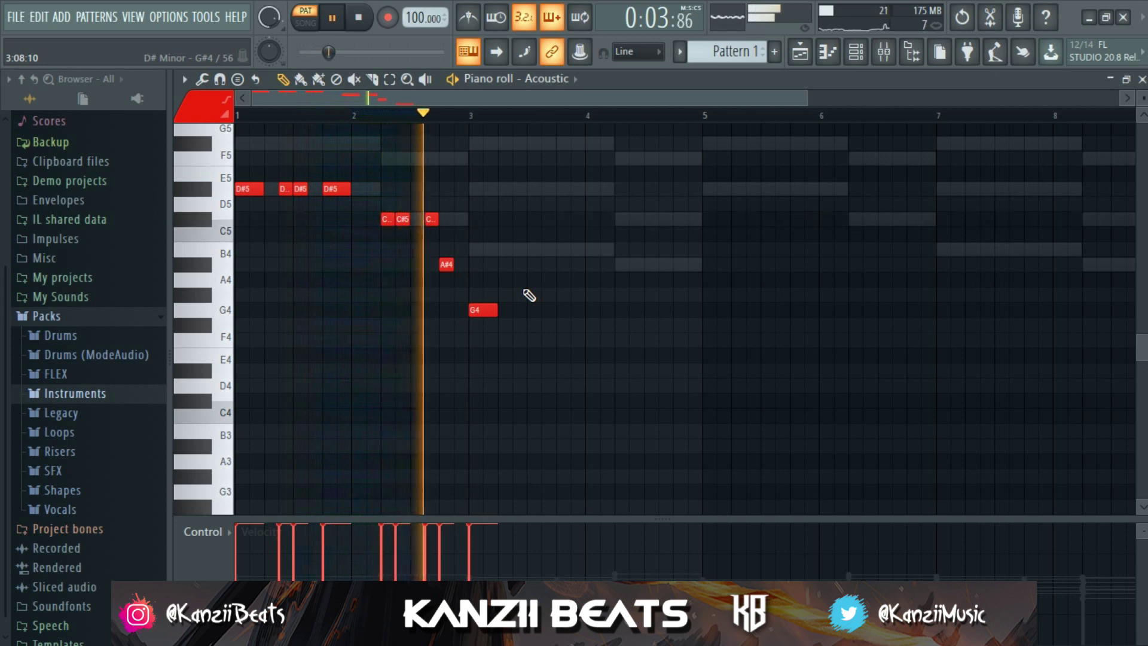
Replace the G4 note with G#4 and fill bar 3 with another long and two short G#4 notes
{"action": "key", "text": "space"}
{"action": "right_click", "coordinate": [493, 311]}
{"action": "left_click_drag", "start_coordinate": [469, 321], "coordinate": [498, 299]}
{"action": "key", "text": "space"}
{"action": "left_click", "coordinate": [520, 294]}
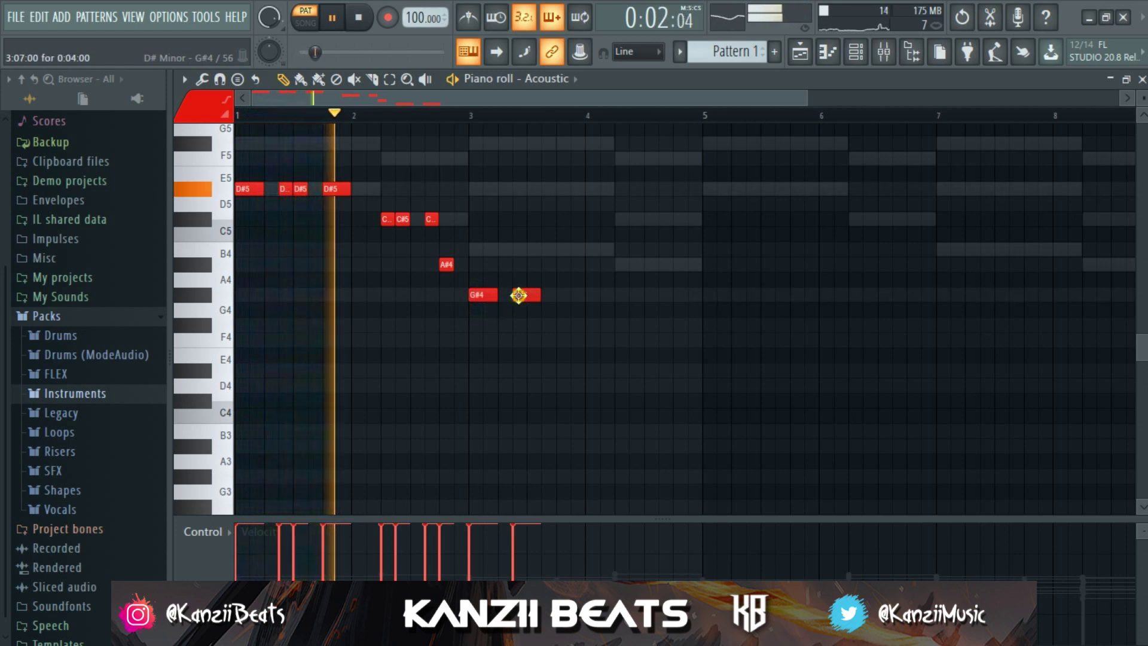
{"action": "left_click", "coordinate": [558, 297]}
{"action": "left_click_drag", "start_coordinate": [585, 298], "coordinate": [569, 297]}
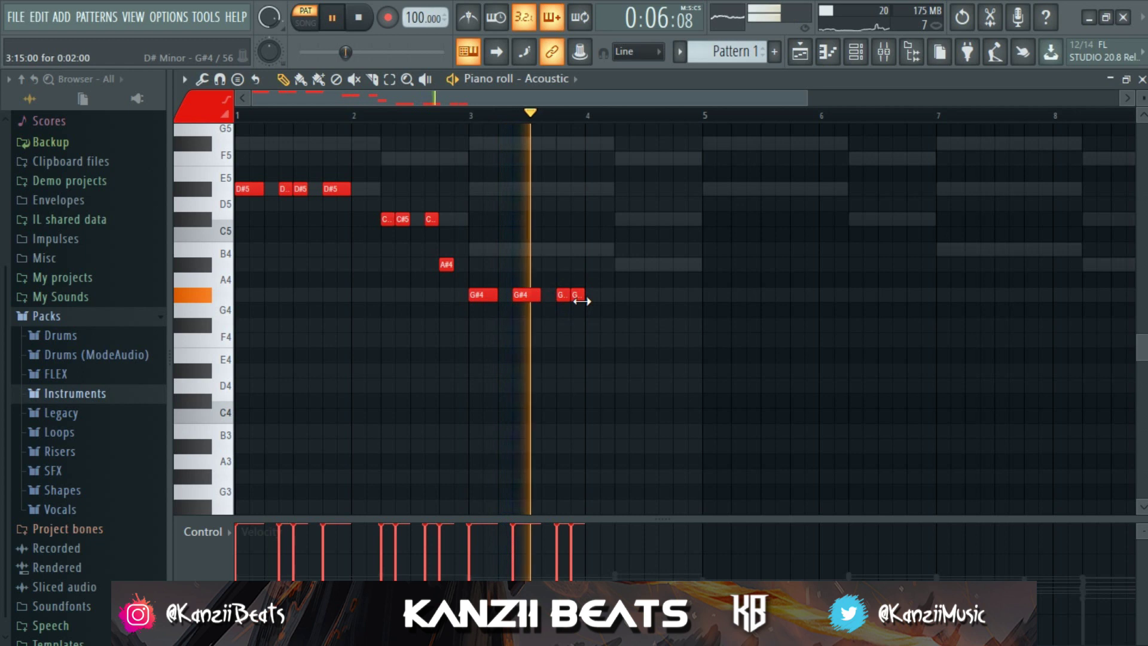
Draw three short A#4 bass notes and a final C#5 note in bar 4, and play the pattern
{"action": "key", "text": "space"}
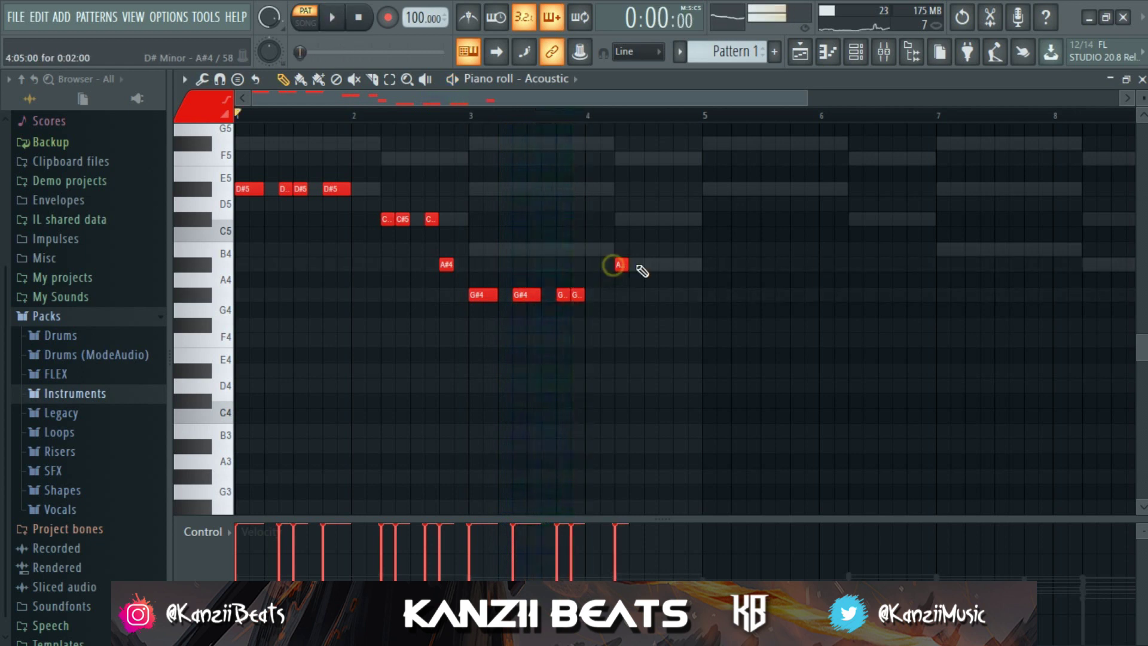
{"action": "left_click", "coordinate": [658, 268]}
{"action": "key", "text": "space"}
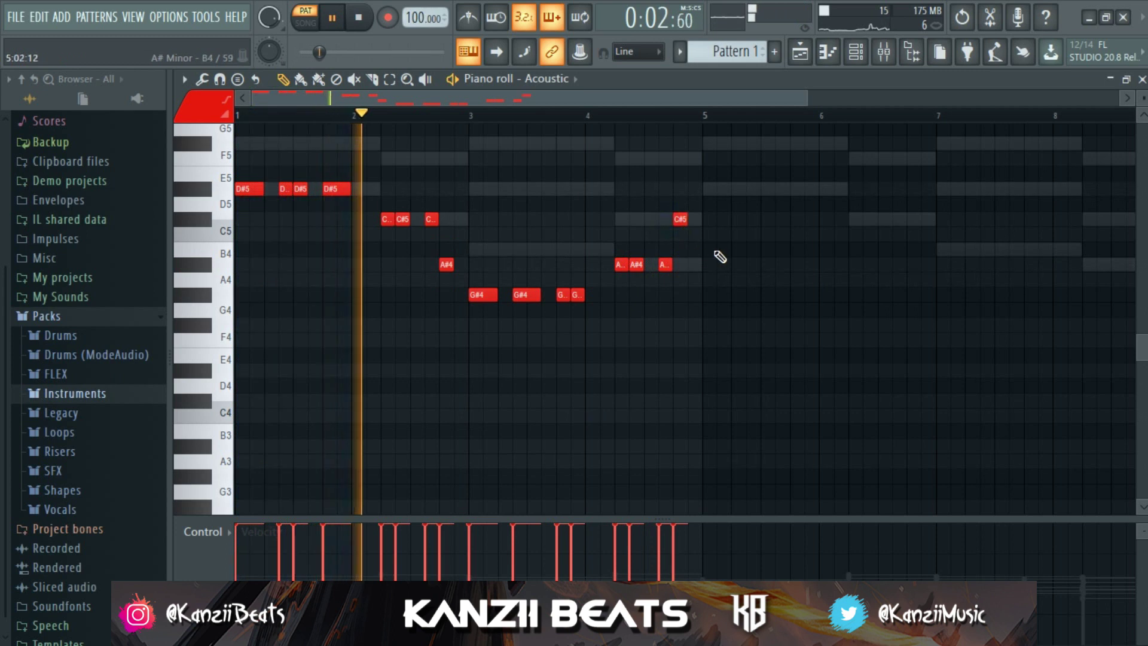
{"action": "scroll", "coordinate": [699, 254], "scroll_direction": "down", "scroll_amount": 2}
{"action": "scroll", "coordinate": [602, 285], "scroll_direction": "down", "scroll_amount": 1}
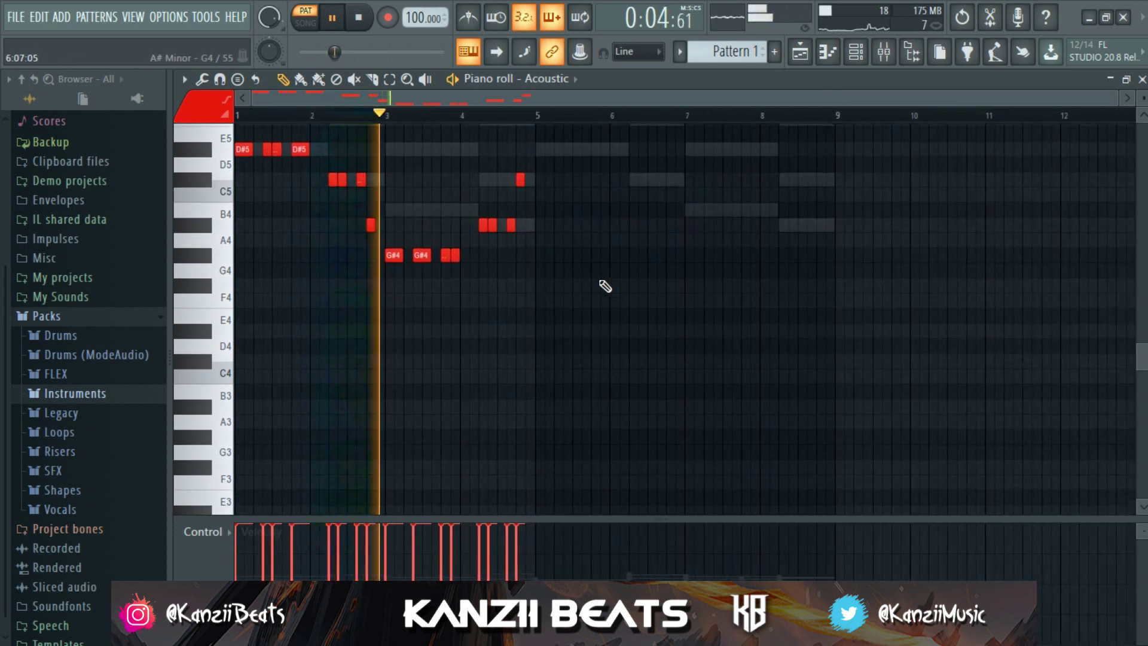
{"action": "scroll", "coordinate": [555, 297], "scroll_direction": "up", "scroll_amount": 3}
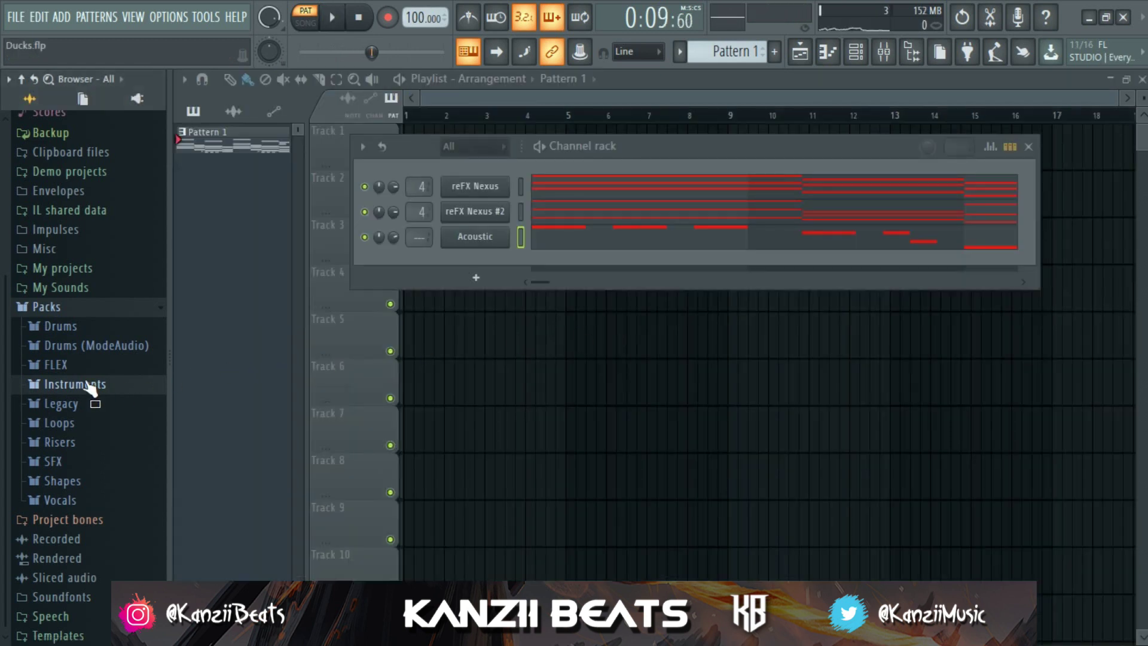
Add the Strings Section preset from the Orchestral instruments pack as a new channel and open its piano roll
{"action": "left_click", "coordinate": [78, 383]}
{"action": "left_click", "coordinate": [83, 461]}
{"action": "left_click_drag", "start_coordinate": [279, 339], "coordinate": [464, 257]}
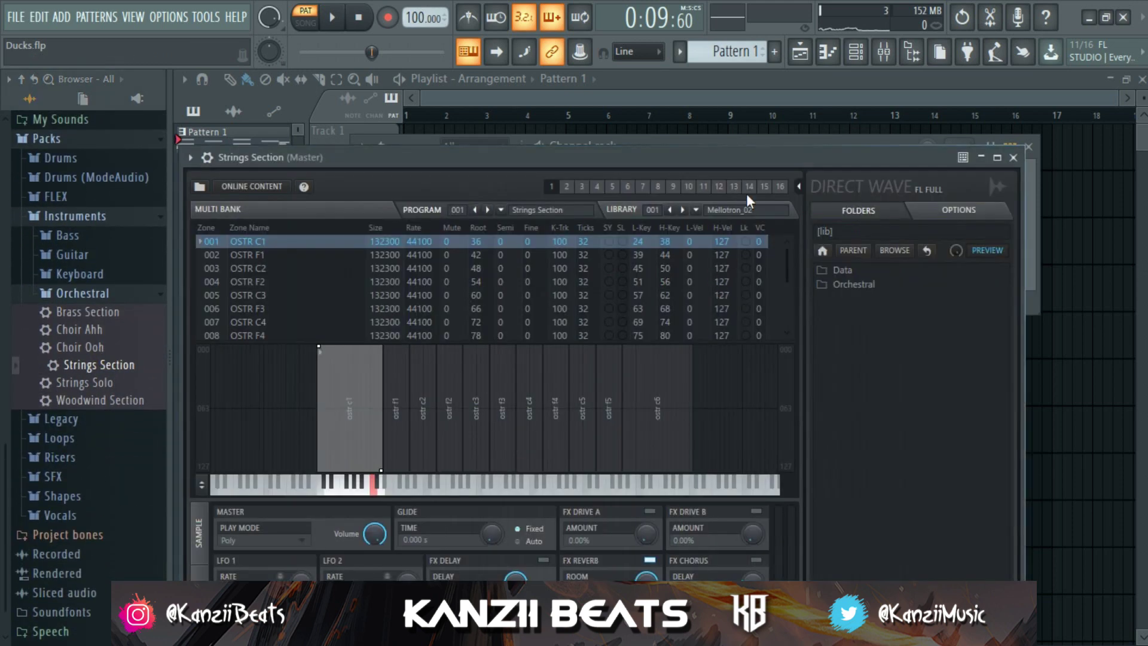
{"action": "left_click", "coordinate": [1012, 159]}
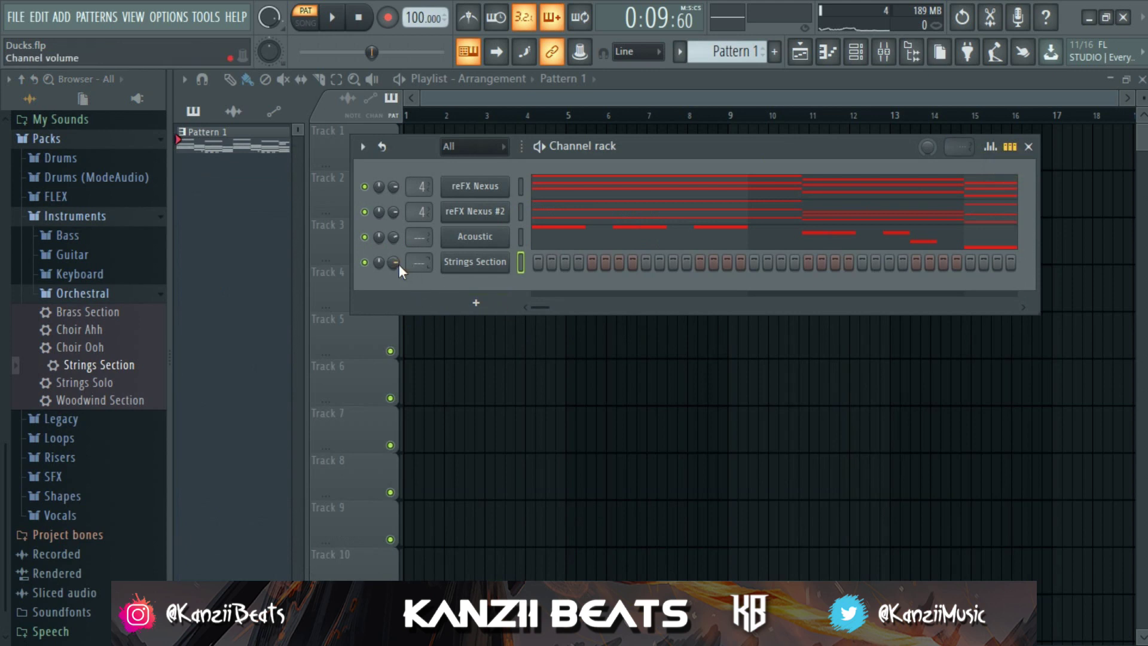
{"action": "right_click", "coordinate": [472, 263]}
{"action": "left_click", "coordinate": [558, 261]}
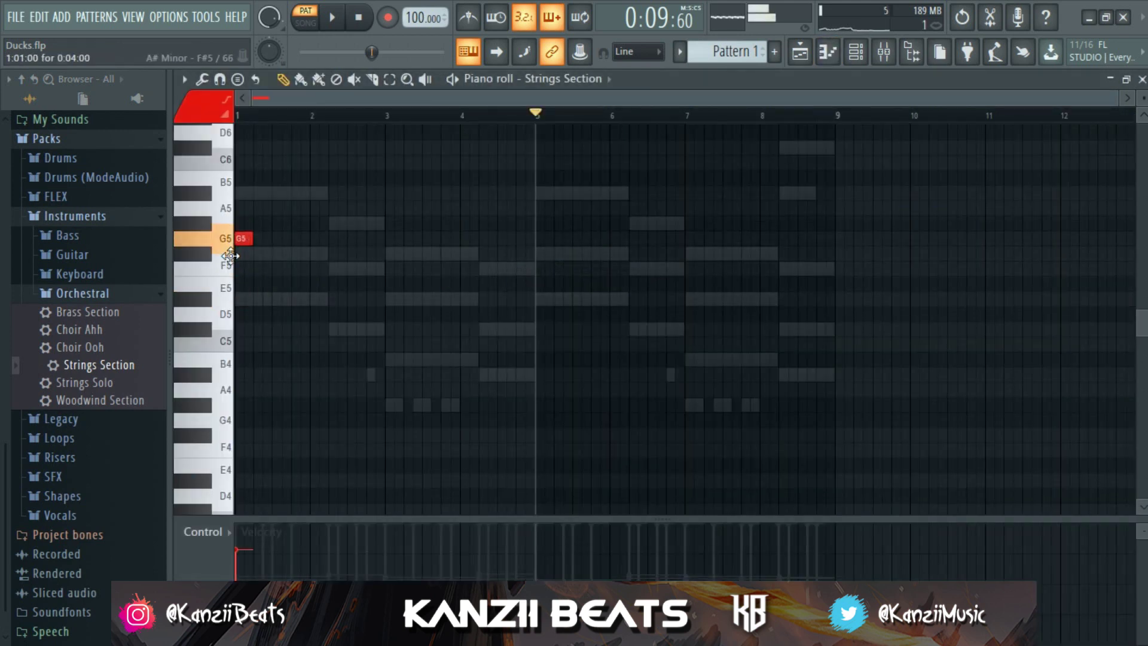
Draw a G#5 string note at the start of bar 1, followed by a longer F#5 note extending into bar 2
{"action": "left_click_drag", "start_coordinate": [243, 238], "coordinate": [243, 223]}
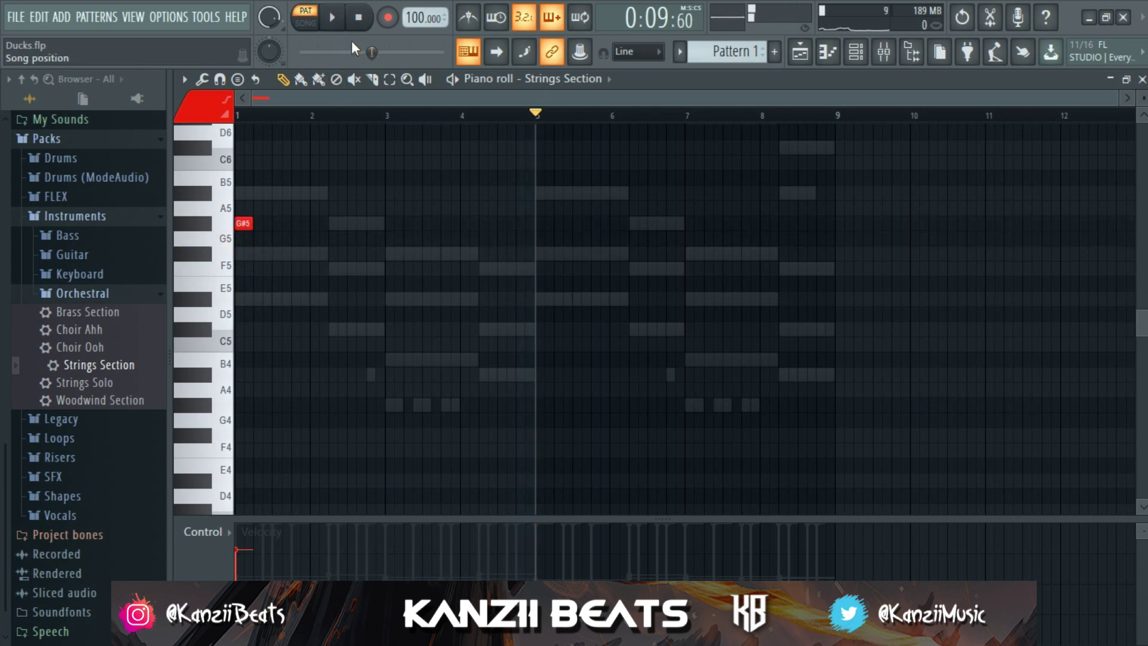
{"action": "key", "text": "space"}
{"action": "left_click_drag", "start_coordinate": [253, 223], "coordinate": [265, 223]}
{"action": "left_click", "coordinate": [277, 254]}
{"action": "left_click_drag", "start_coordinate": [317, 253], "coordinate": [329, 254]}
{"action": "key", "text": "space"}
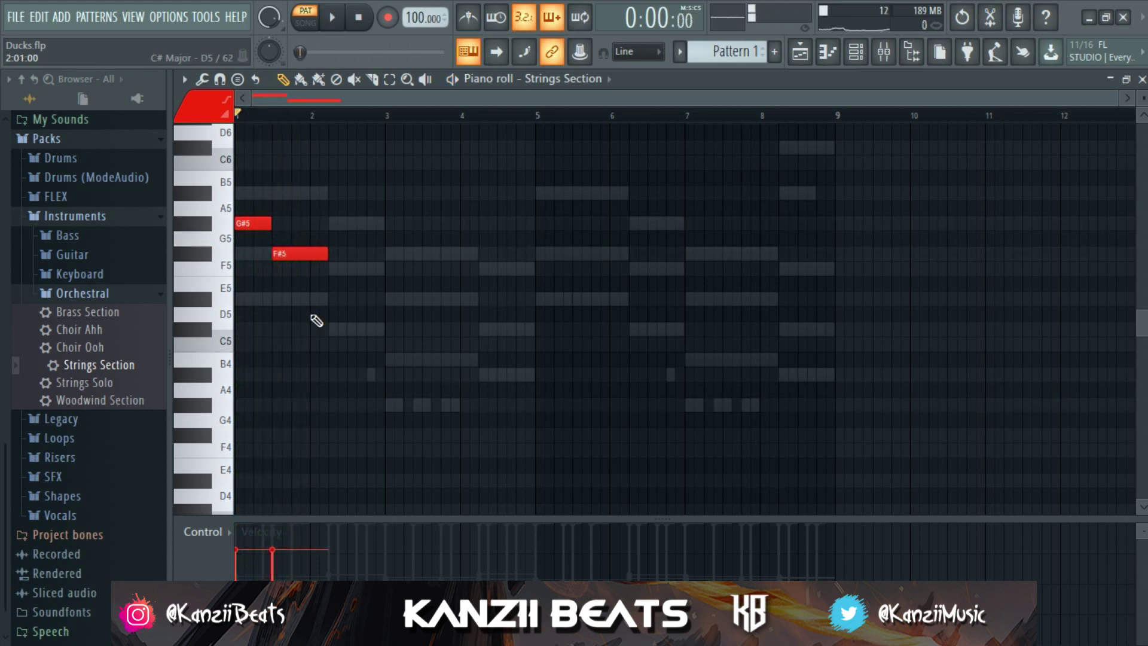
Add a short D#5 string note after the F#5 in bar 2, followed by a short F5 note
{"action": "scroll", "coordinate": [315, 321], "scroll_direction": "up", "scroll_amount": 3}
{"action": "left_click", "coordinate": [365, 299]}
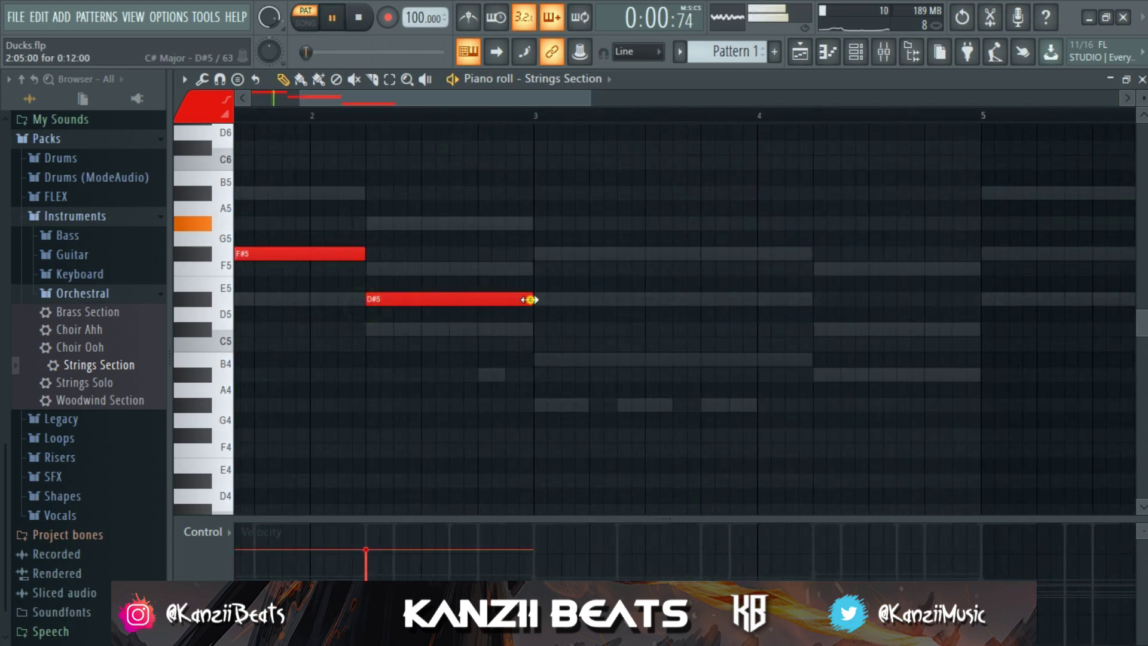
{"action": "left_click_drag", "start_coordinate": [530, 299], "coordinate": [376, 299]}
{"action": "key", "text": "space"}
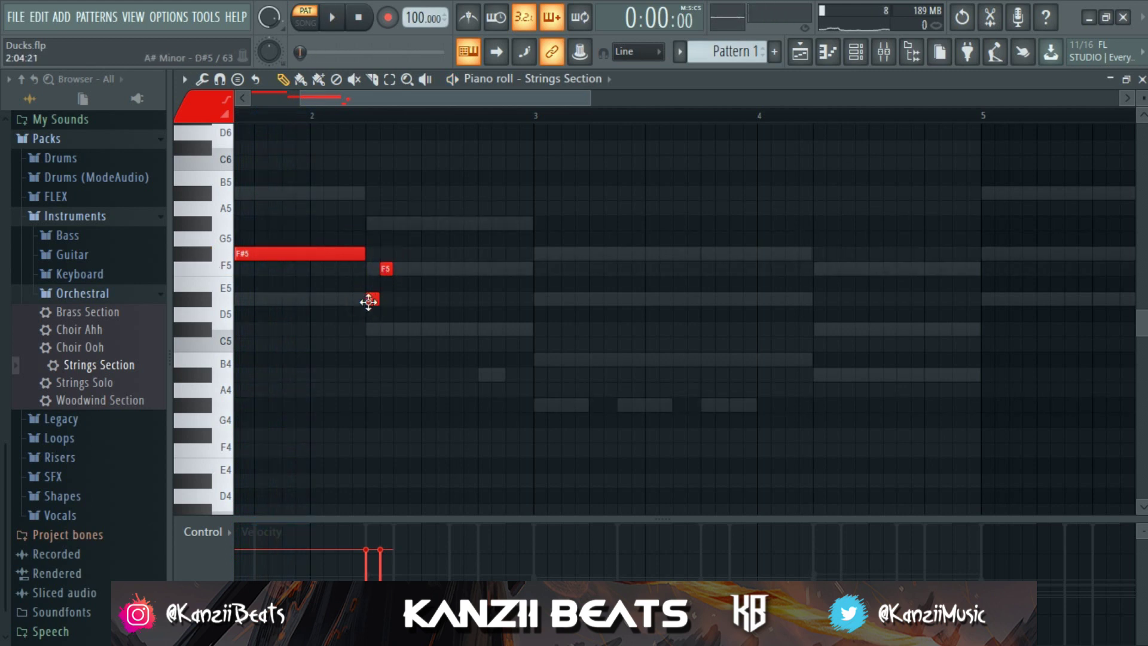
Continue the string melody with A#5 and D#5 notes from bar 3 and a short F#5–F5 run in bar 4
{"action": "left_click_drag", "start_coordinate": [369, 301], "coordinate": [371, 317]}
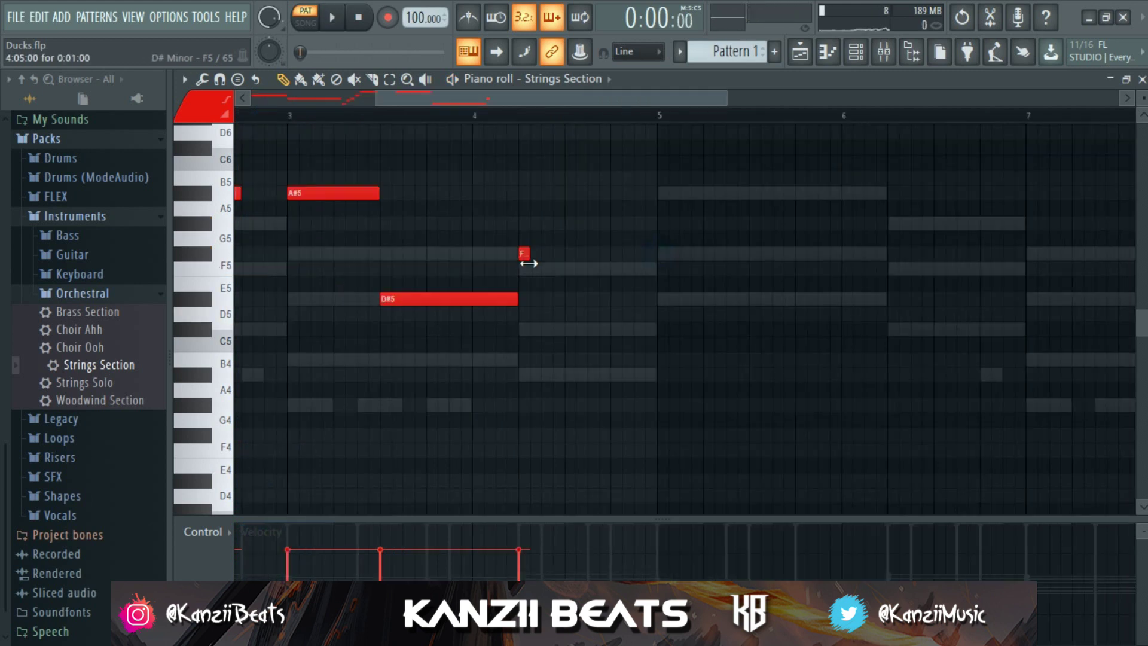
{"action": "scroll", "coordinate": [530, 260], "scroll_direction": "up", "scroll_amount": 4}
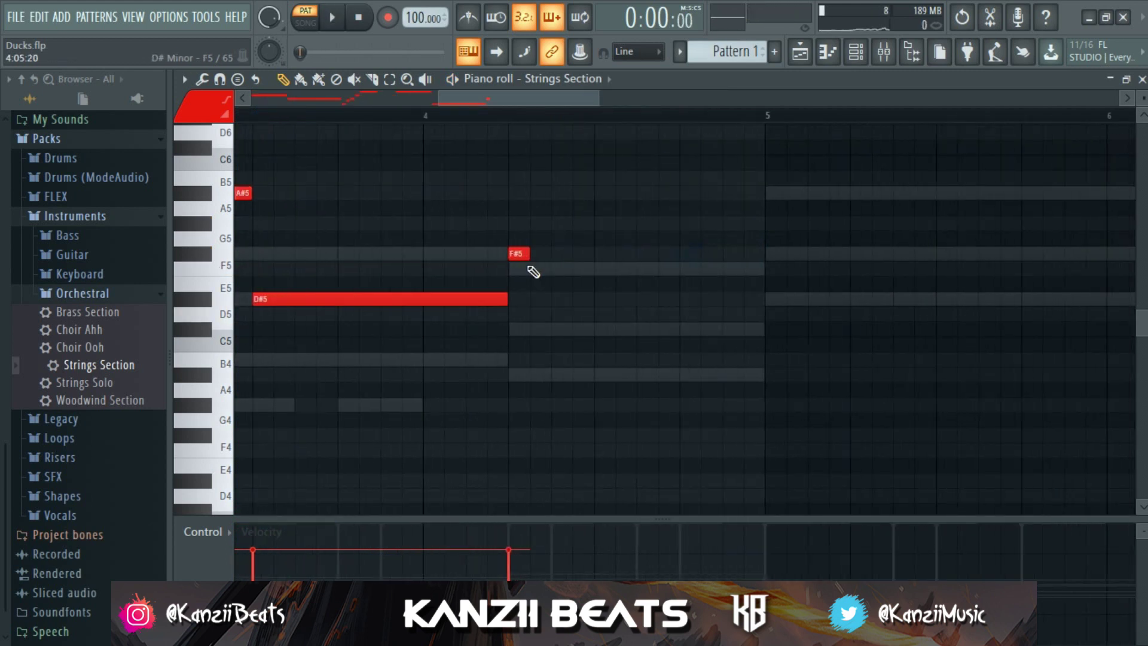
{"action": "left_click", "coordinate": [532, 268]}
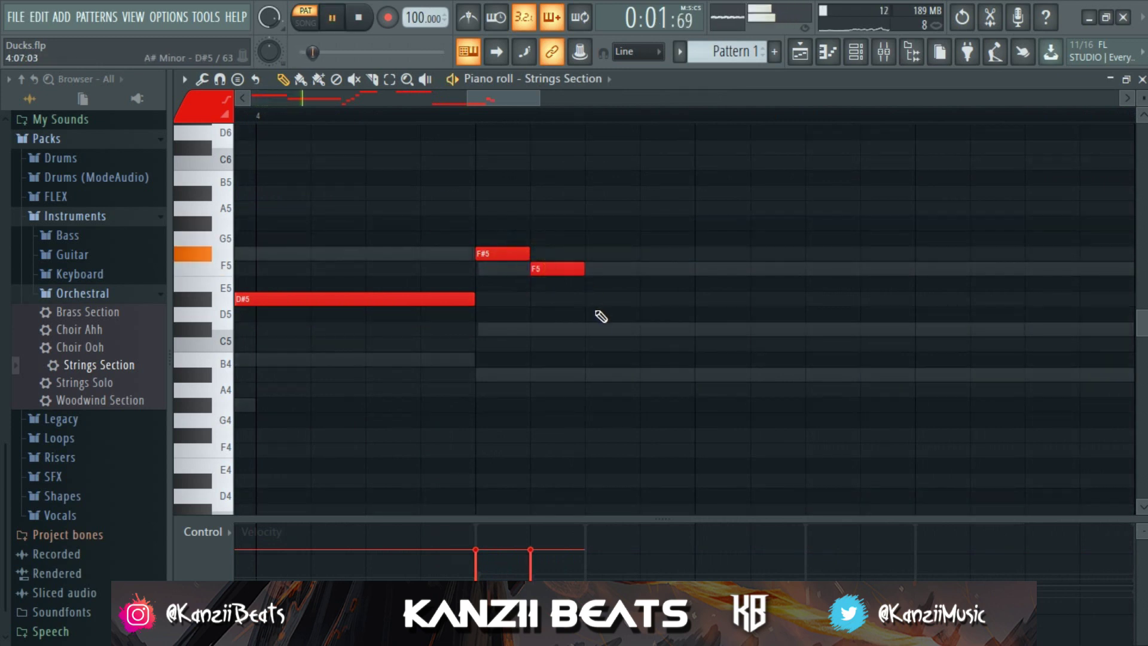
{"action": "key", "text": "space"}
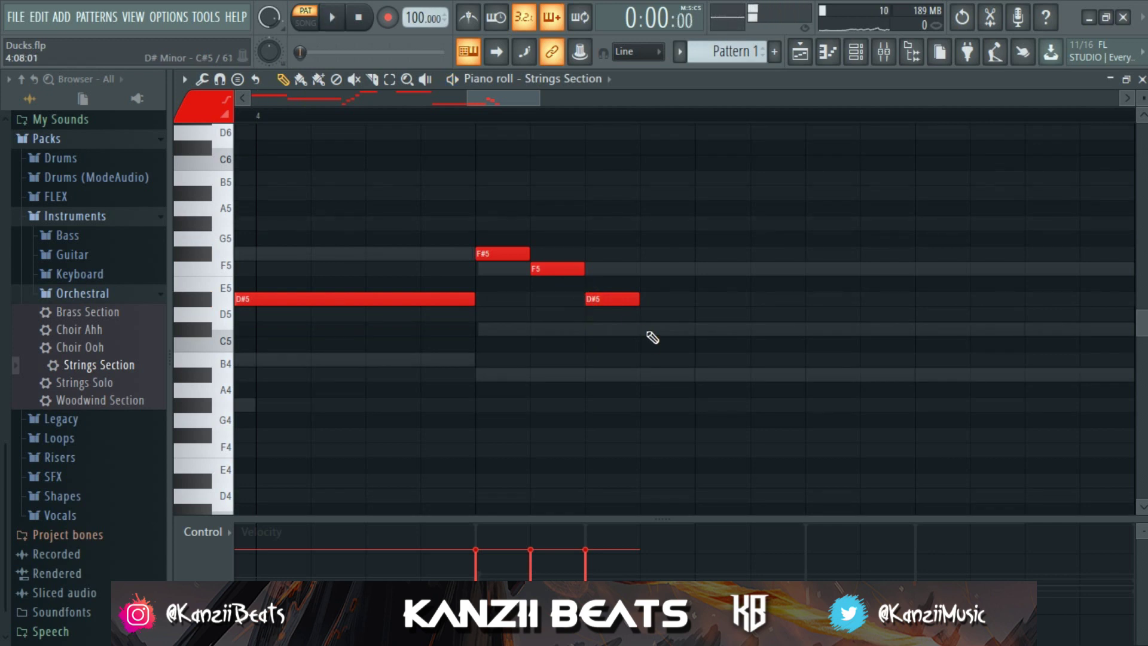
Finish the bar 4 string run with a short C#5 note and a final D#5 note four steps long, and play the pattern
{"action": "left_click", "coordinate": [640, 330]}
{"action": "left_click", "coordinate": [700, 299]}
{"action": "scroll", "coordinate": [682, 317], "scroll_direction": "down", "scroll_amount": 3}
{"action": "scroll", "coordinate": [681, 317], "scroll_direction": "down", "scroll_amount": 4, "text": "ctrl"}
{"action": "key", "text": "space"}
{"action": "scroll", "coordinate": [689, 215], "scroll_direction": "down", "scroll_amount": 2, "text": "ctrl"}
{"action": "left_click_drag", "start_coordinate": [689, 210], "coordinate": [727, 214]}
{"action": "scroll", "coordinate": [688, 269], "scroll_direction": "down", "scroll_amount": 2, "text": "ctrl"}
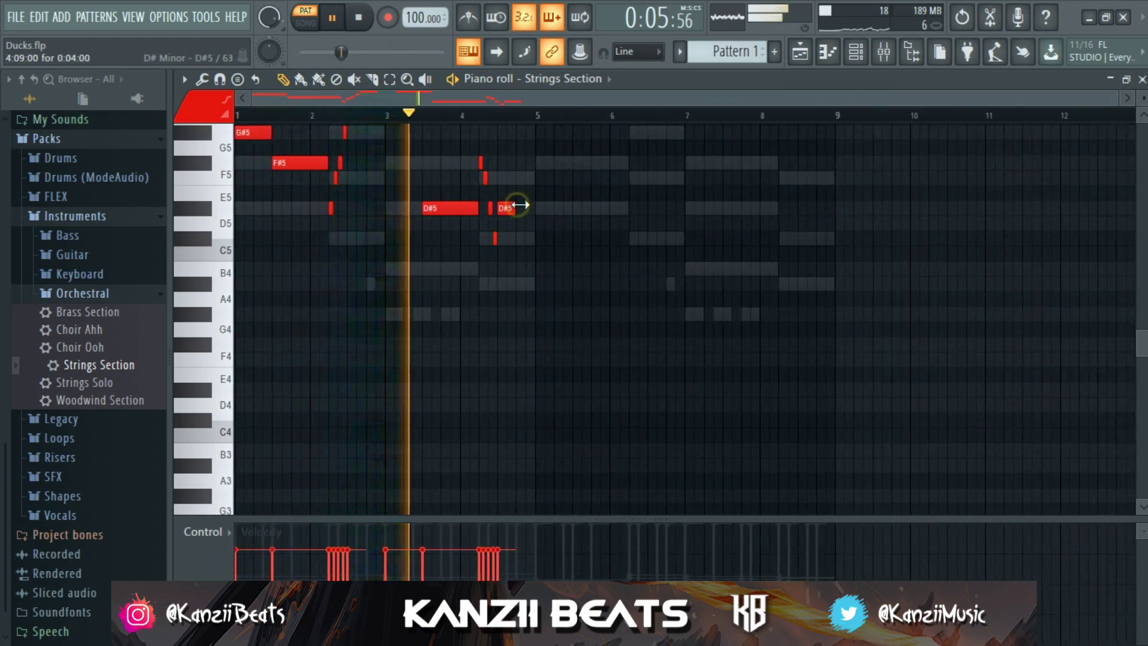
Lengthen the final D#5 string note in bar 4 to six steps and listen to the result
{"action": "left_click_drag", "start_coordinate": [514, 208], "coordinate": [526, 208]}
{"action": "scroll", "coordinate": [433, 210], "scroll_direction": "up", "scroll_amount": 2, "text": "ctrl"}
{"action": "scroll", "coordinate": [584, 246], "scroll_direction": "up", "scroll_amount": 2, "text": "ctrl"}
{"action": "scroll", "coordinate": [641, 251], "scroll_direction": "up", "scroll_amount": 2}
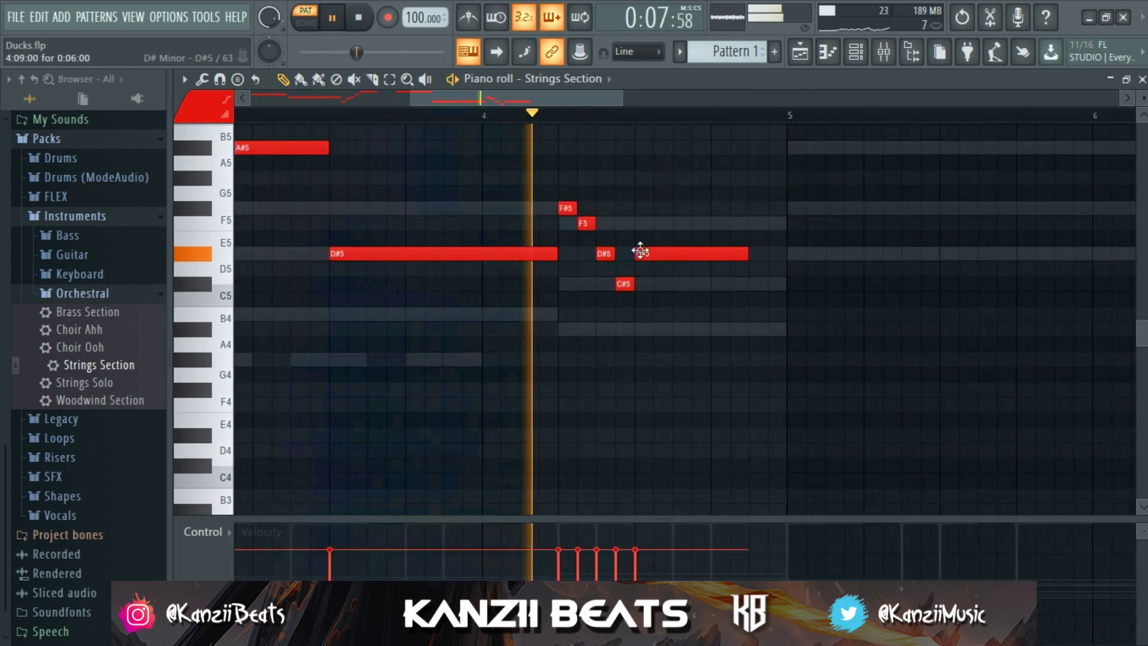
{"action": "scroll", "coordinate": [730, 281], "scroll_direction": "down", "scroll_amount": 2, "text": "ctrl"}
{"action": "scroll", "coordinate": [732, 284], "scroll_direction": "down", "scroll_amount": 2, "text": "ctrl"}
{"action": "key", "text": "space"}
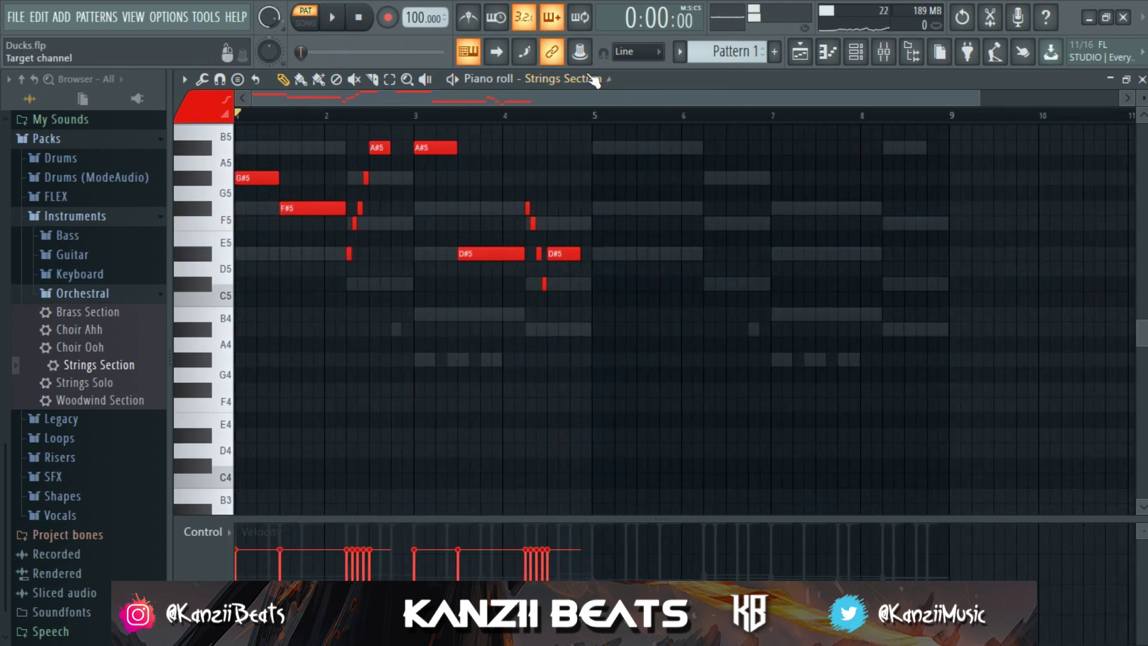
Duplicate the four-bar string melody into bars 5 to 8
{"action": "left_click_drag", "start_coordinate": [595, 118], "coordinate": [141, 139]}
{"action": "key", "text": "ctrl+b"}
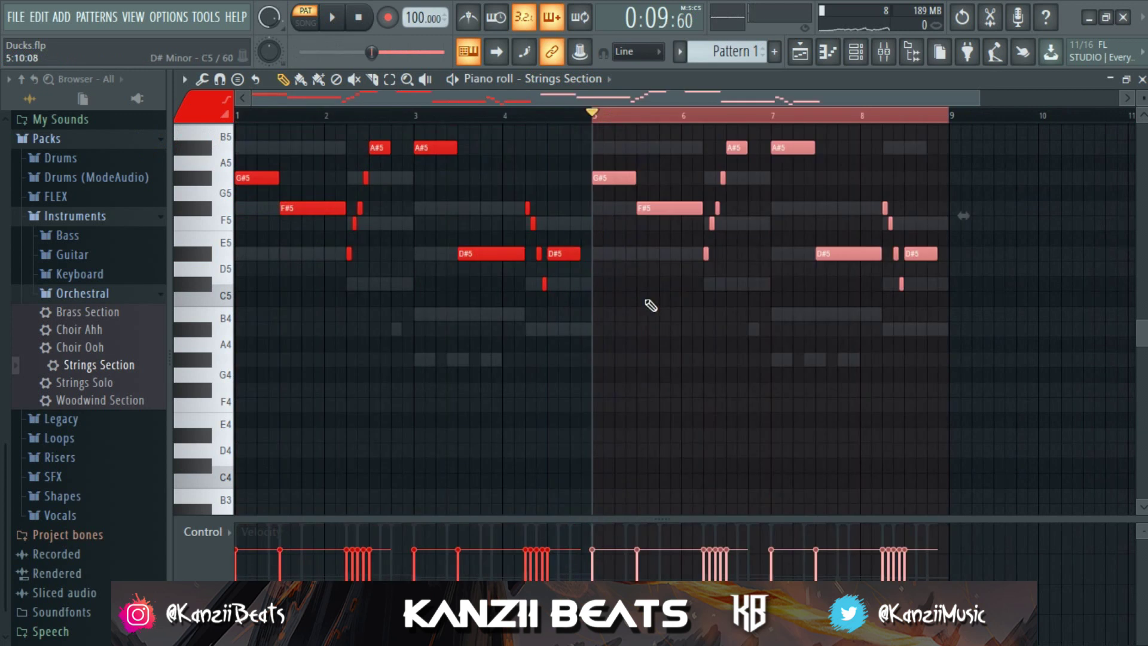
{"action": "left_click", "coordinate": [357, 23]}
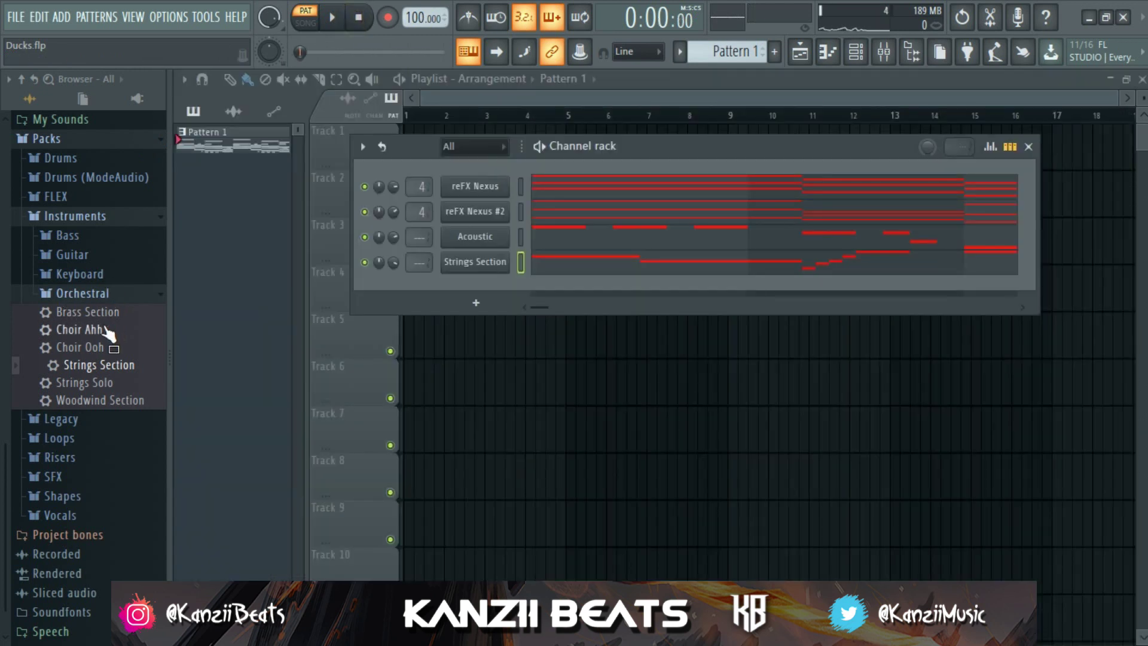
Add the Choir Ahh preset as a new channel, close its plugin window and open its piano roll
{"action": "left_click_drag", "start_coordinate": [108, 332], "coordinate": [458, 329]}
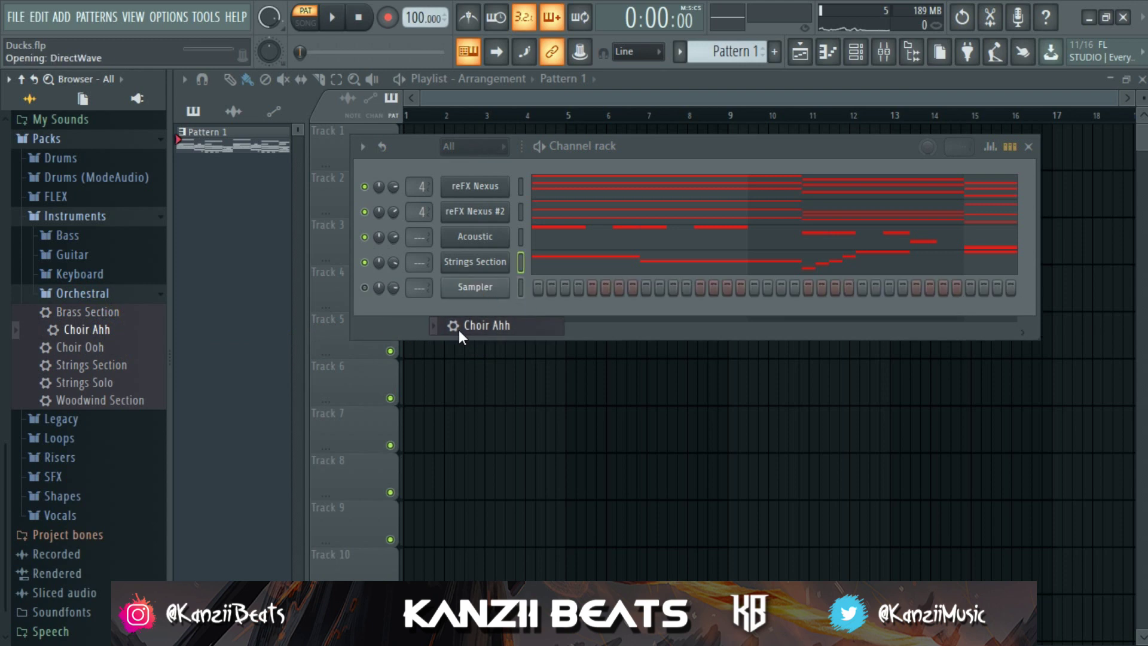
{"action": "left_click", "coordinate": [1034, 179]}
{"action": "right_click", "coordinate": [496, 286]}
{"action": "left_click", "coordinate": [530, 288]}
{"action": "key", "text": "F7"}
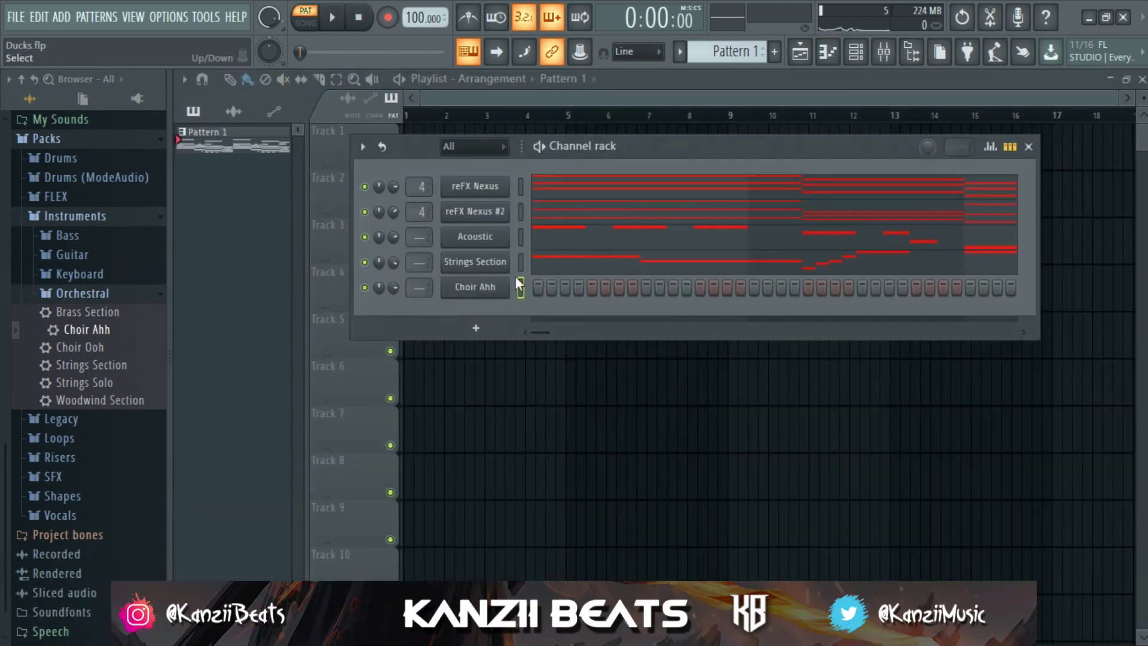
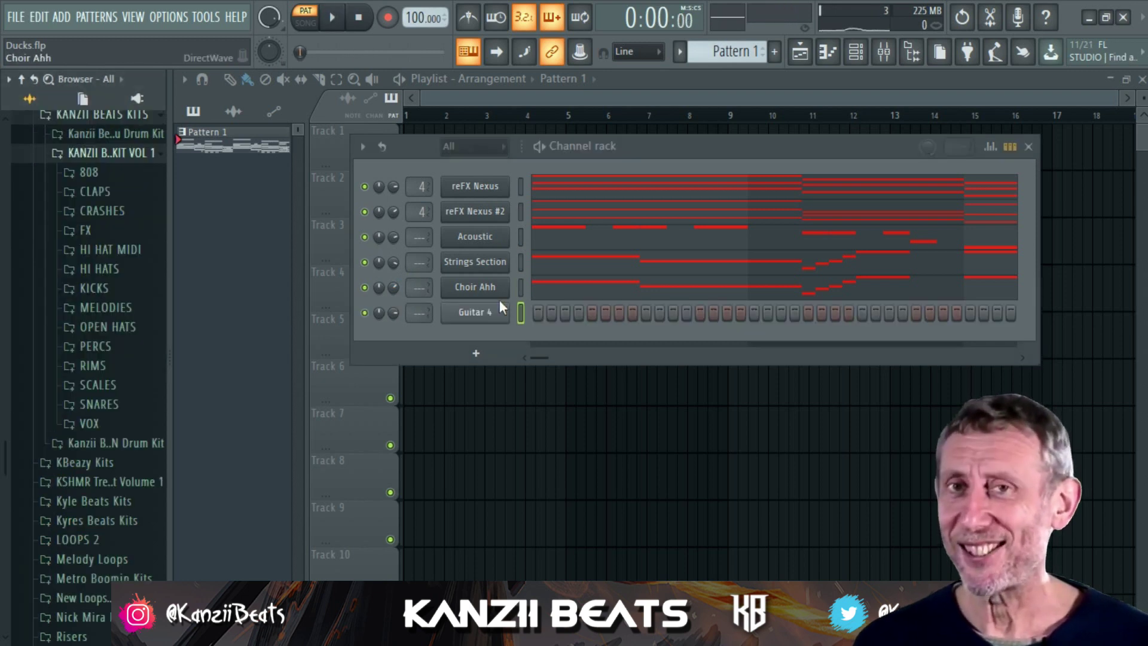
Enable the volume envelope on the Guitar 4 sampler with full hold and no attack, decay or sustain
{"action": "left_click", "coordinate": [508, 313]}
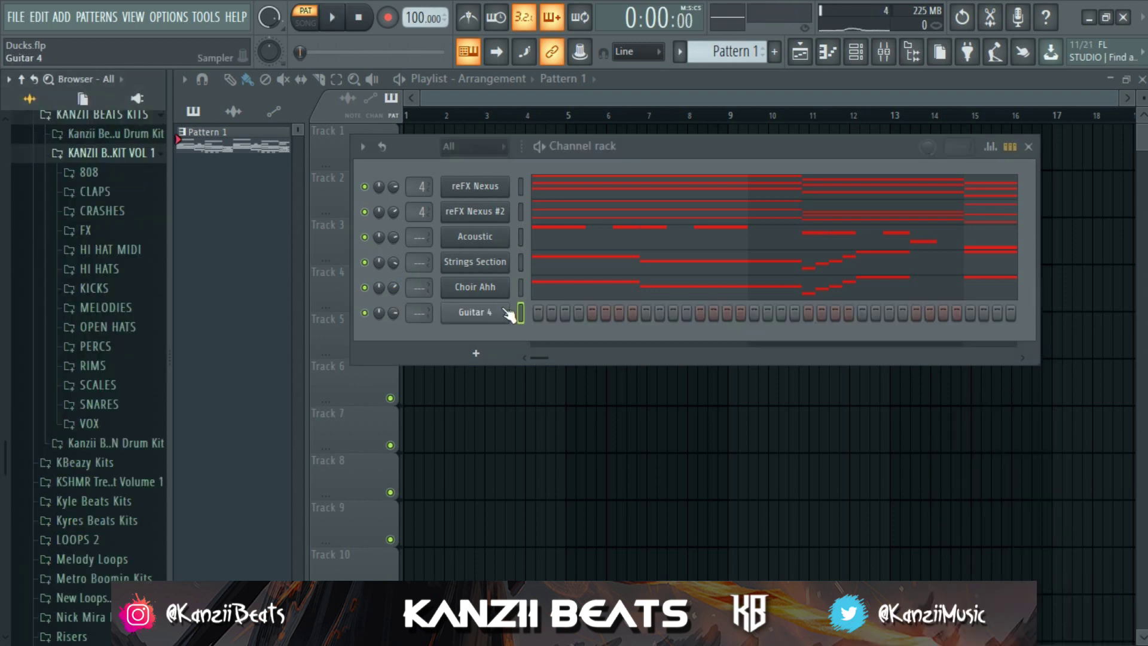
{"action": "left_click", "coordinate": [508, 313]}
{"action": "left_click_drag", "start_coordinate": [600, 194], "coordinate": [671, 182]}
{"action": "left_click", "coordinate": [352, 210]}
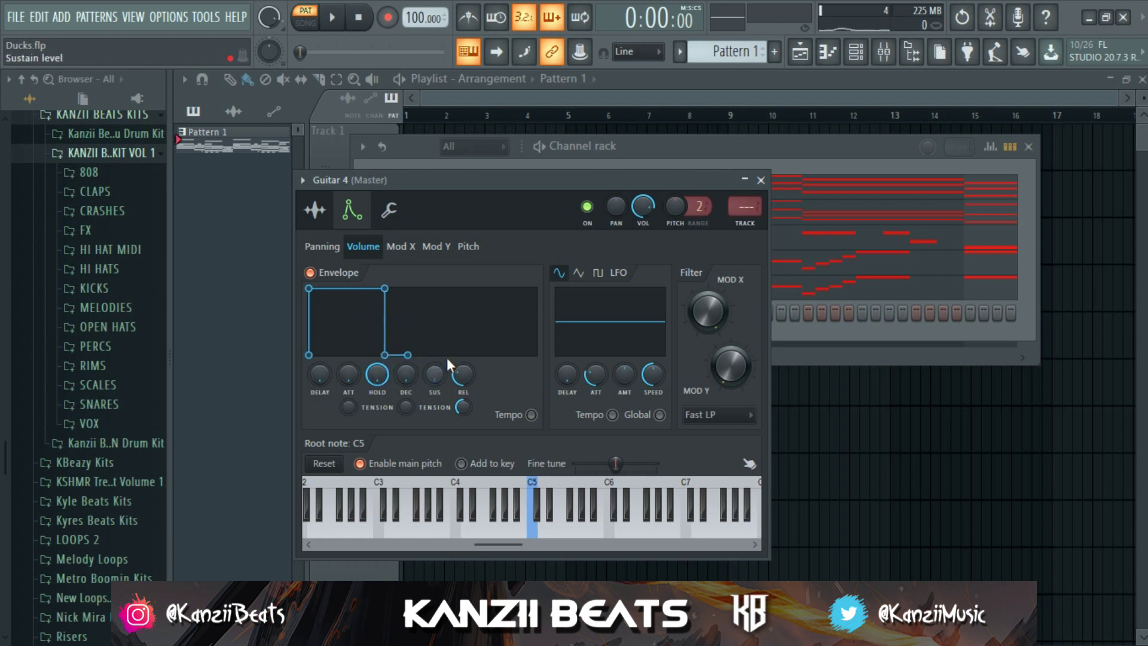
{"action": "left_click", "coordinate": [761, 180]}
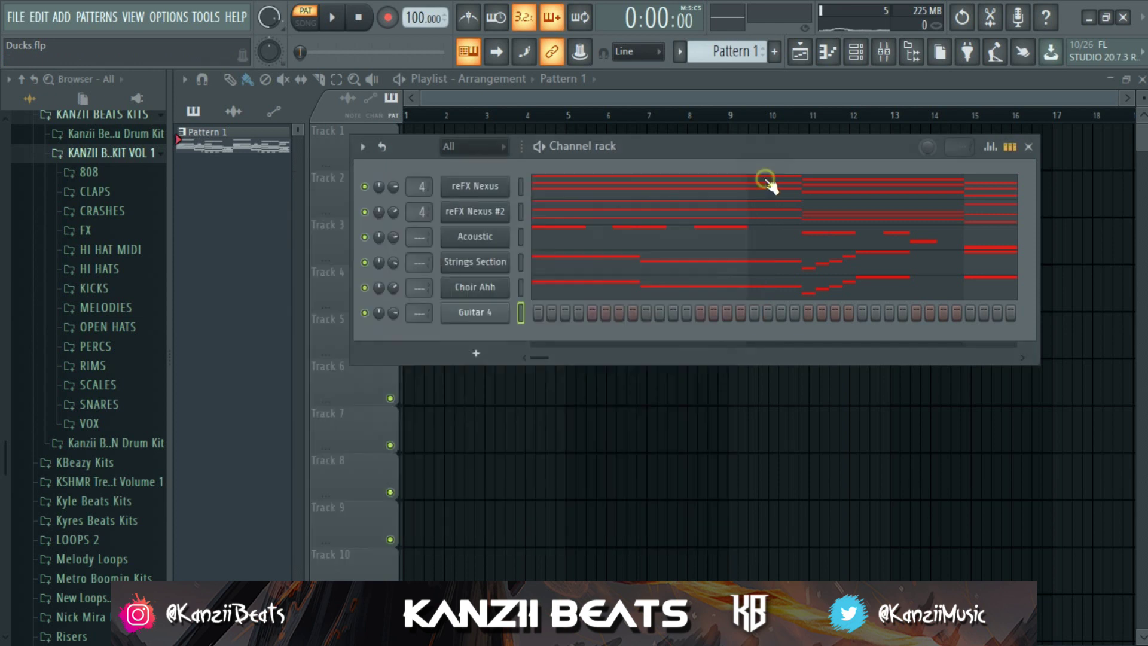
Open the Guitar 4 piano roll and set its snap to 1/3 step
{"action": "right_click", "coordinate": [478, 316]}
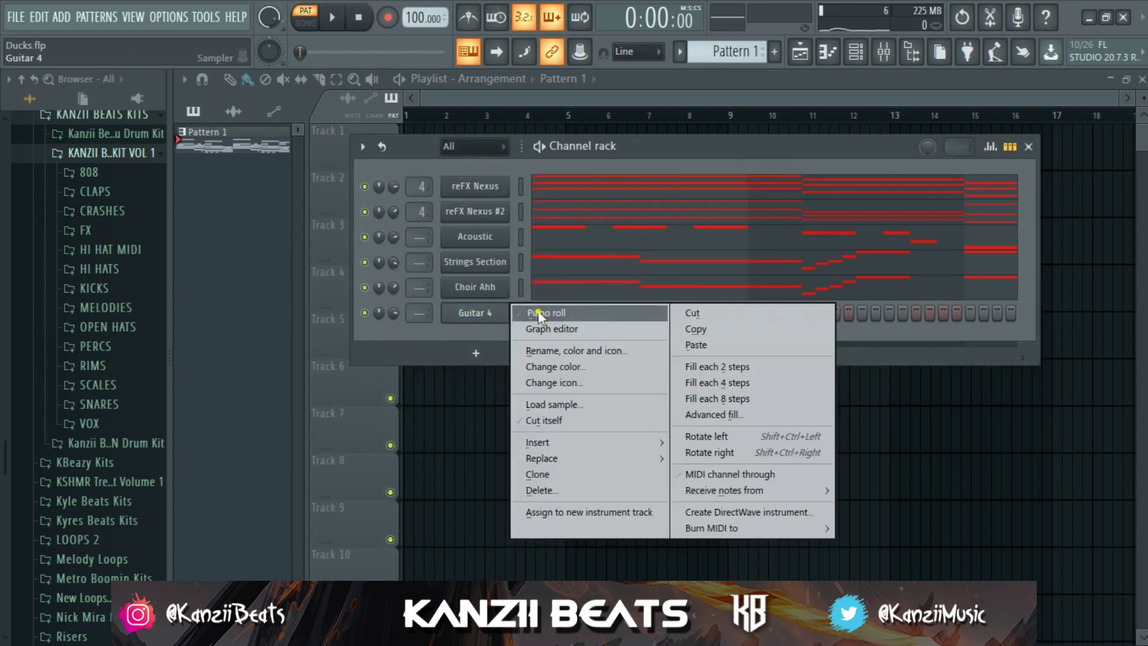
{"action": "left_click", "coordinate": [538, 310]}
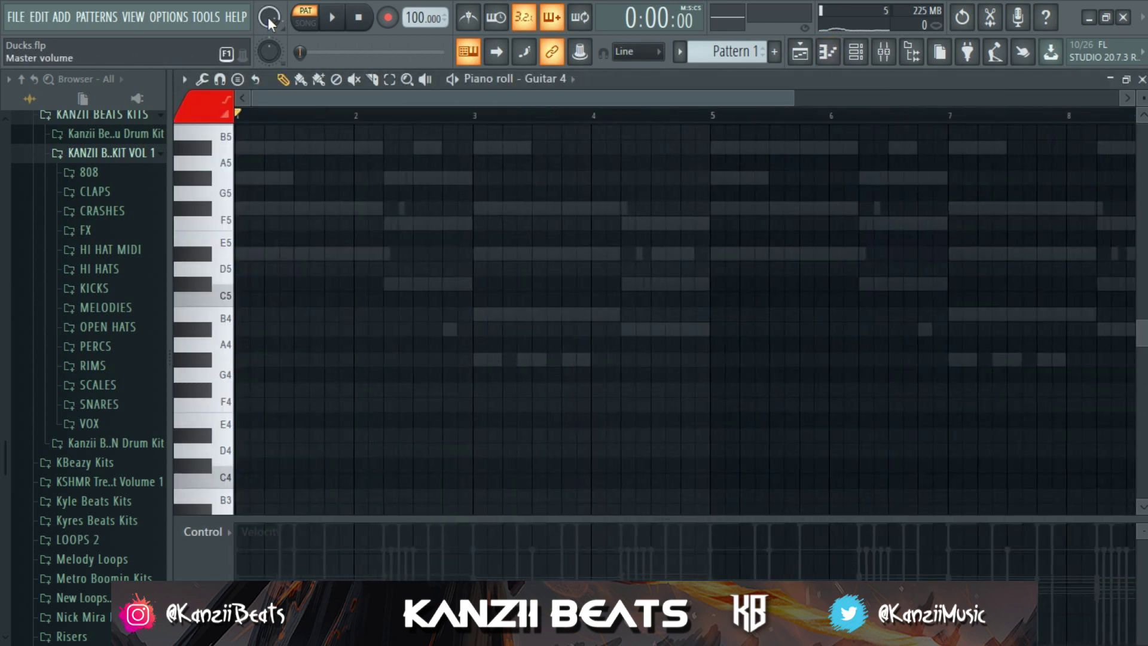
{"action": "left_click", "coordinate": [220, 78]}
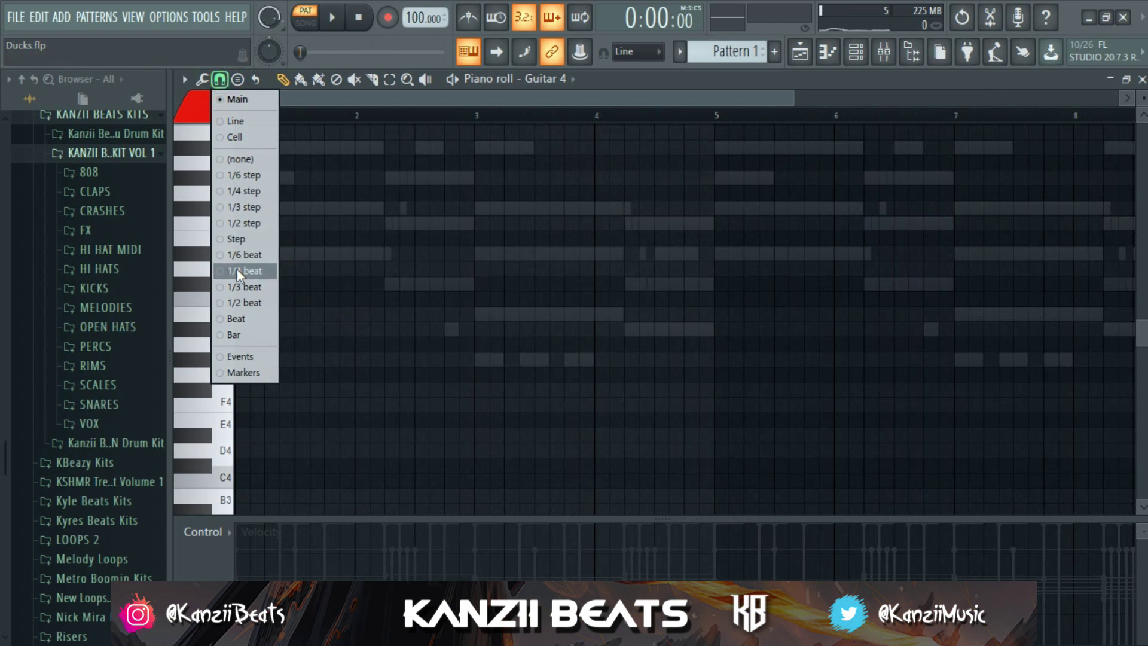
{"action": "left_click", "coordinate": [247, 209]}
{"action": "scroll", "coordinate": [266, 118], "scroll_direction": "up", "scroll_amount": 2}
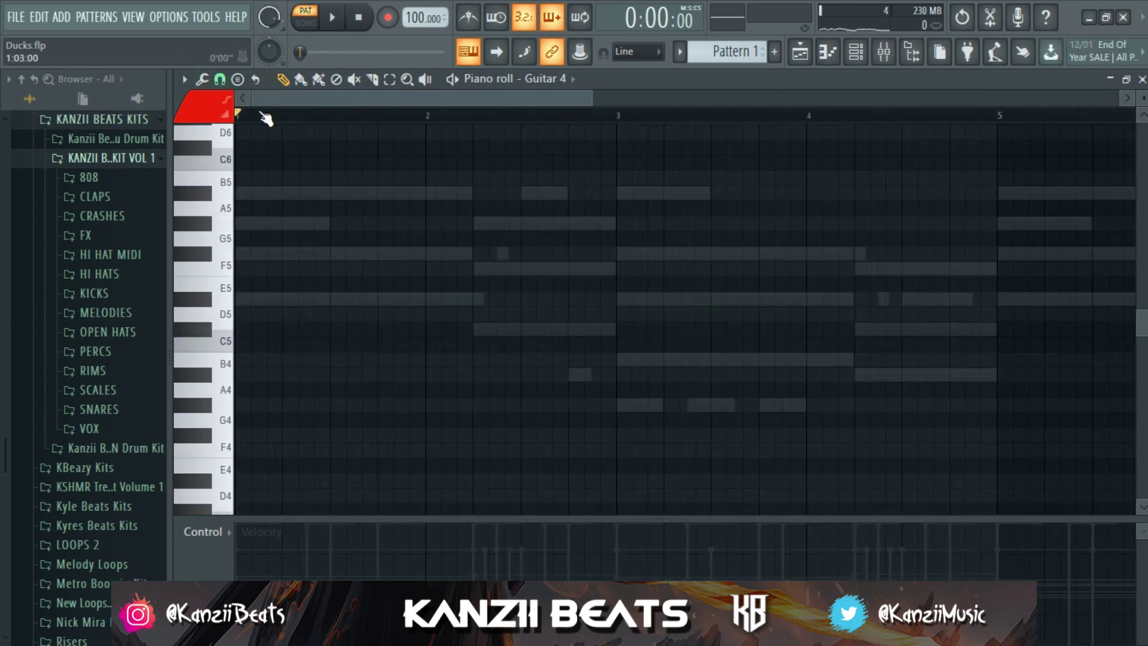
Draw an F#5 guitar note at the start of bar 1 and shorten it to 16 ticks
{"action": "left_click", "coordinate": [239, 253]}
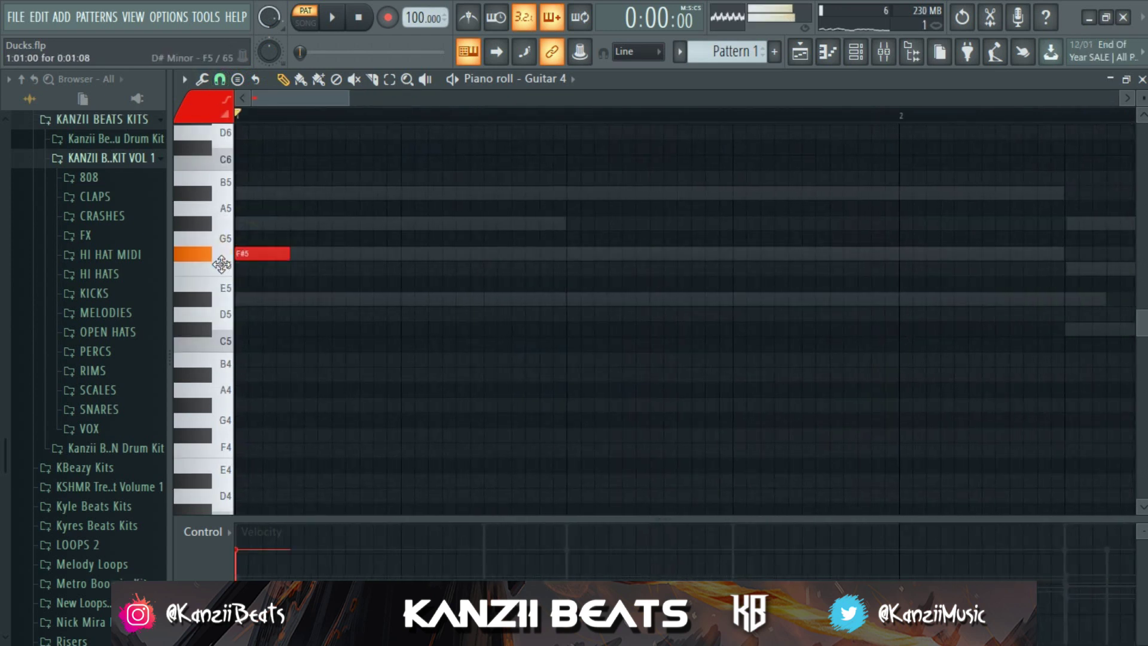
{"action": "scroll", "coordinate": [336, 263], "scroll_direction": "up", "scroll_amount": 4}
{"action": "left_click", "coordinate": [441, 256]}
{"action": "left_click_drag", "start_coordinate": [451, 257], "coordinate": [338, 263]}
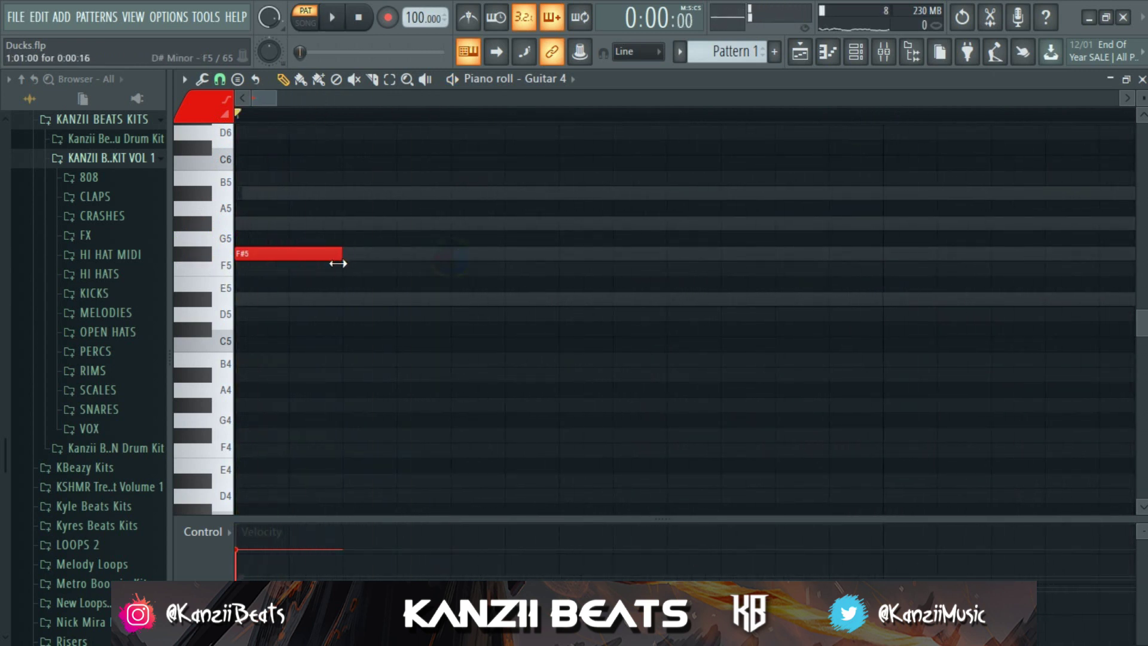
Add short G#5 guitar notes after the opening F#5 in bar 1 while the pattern plays
{"action": "left_click", "coordinate": [453, 223]}
{"action": "key", "text": "space"}
{"action": "scroll", "coordinate": [481, 225], "scroll_direction": "down", "scroll_amount": 2}
{"action": "left_click", "coordinate": [471, 222]}
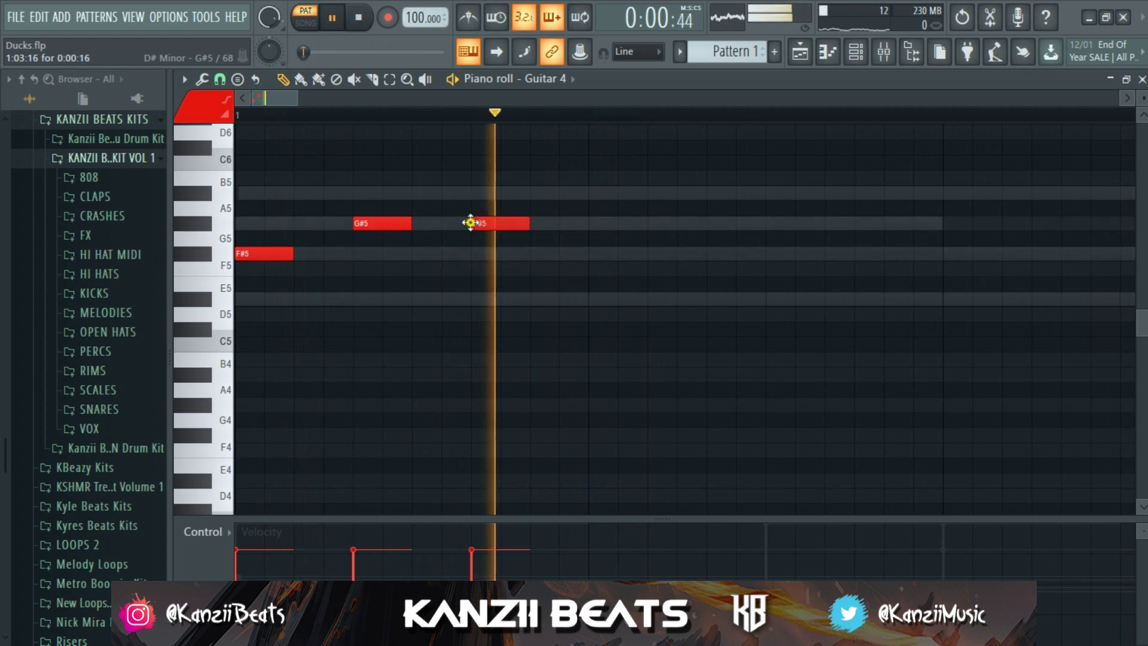
{"action": "left_click_drag", "start_coordinate": [479, 225], "coordinate": [520, 226]}
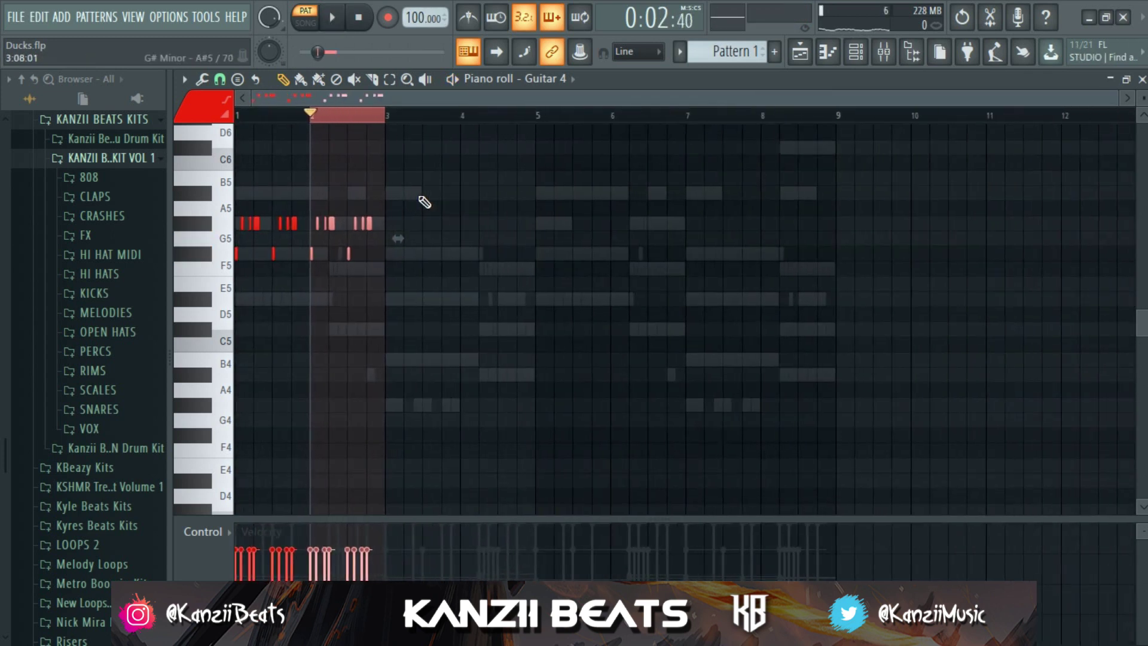
Duplicate the guitar riff through the end of bar 4, deselect it and play the pattern
{"action": "key", "text": "ctrl+b"}
{"action": "key", "text": "ctrl+b"}
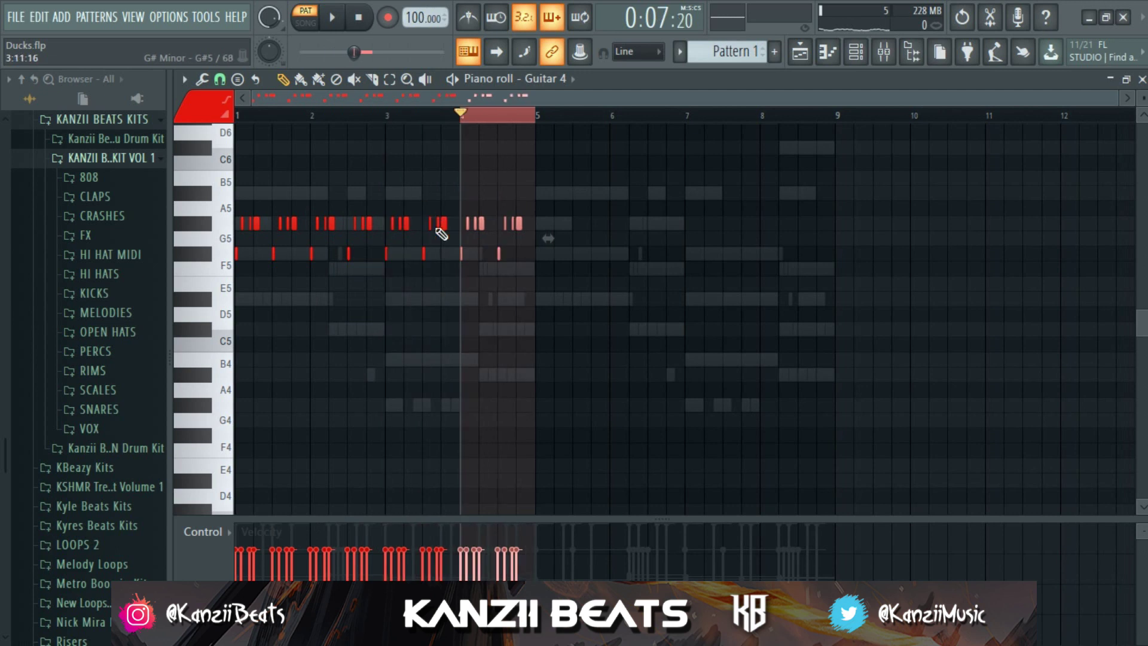
{"action": "key", "text": "ctrl+d"}
{"action": "key", "text": "space"}
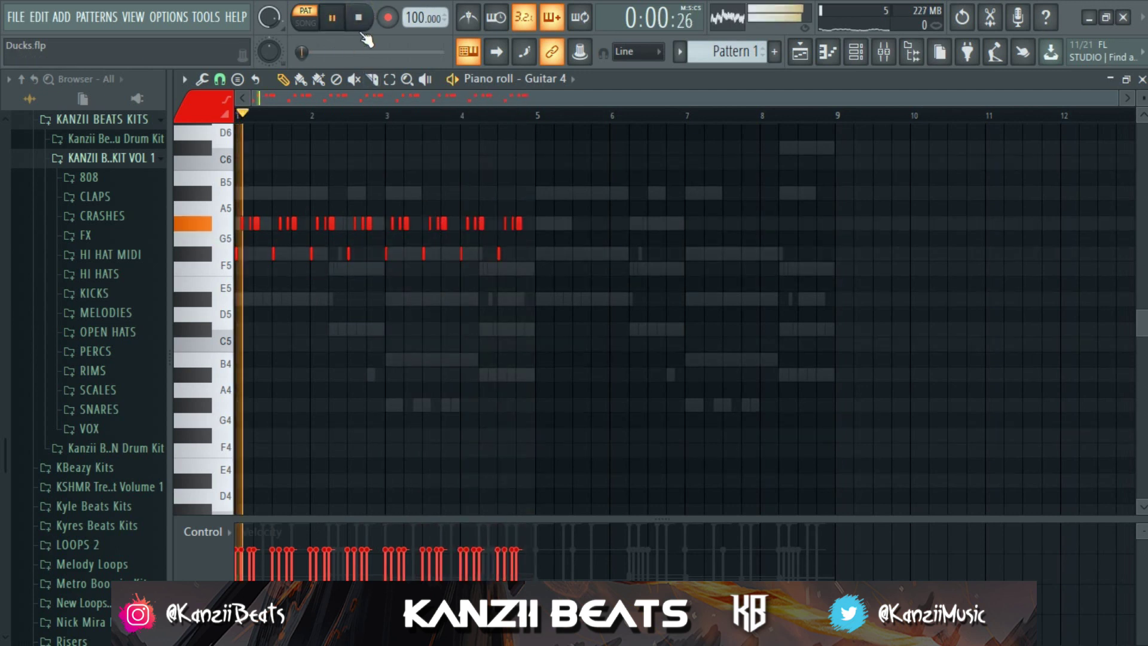
Reshape the Guitar 4 volume envelope with some decay, a longer release and a 31% sustain level during playback
{"action": "key", "text": "F5"}
{"action": "key", "text": "space"}
{"action": "left_click", "coordinate": [471, 317]}
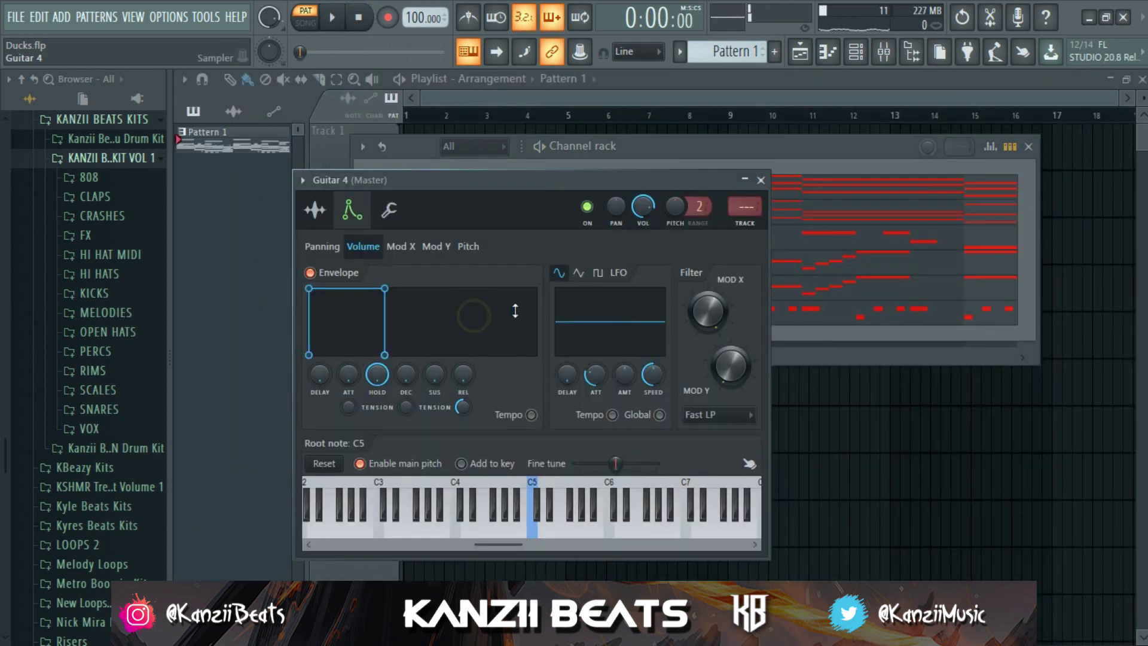
{"action": "left_click_drag", "start_coordinate": [518, 220], "coordinate": [572, 142]}
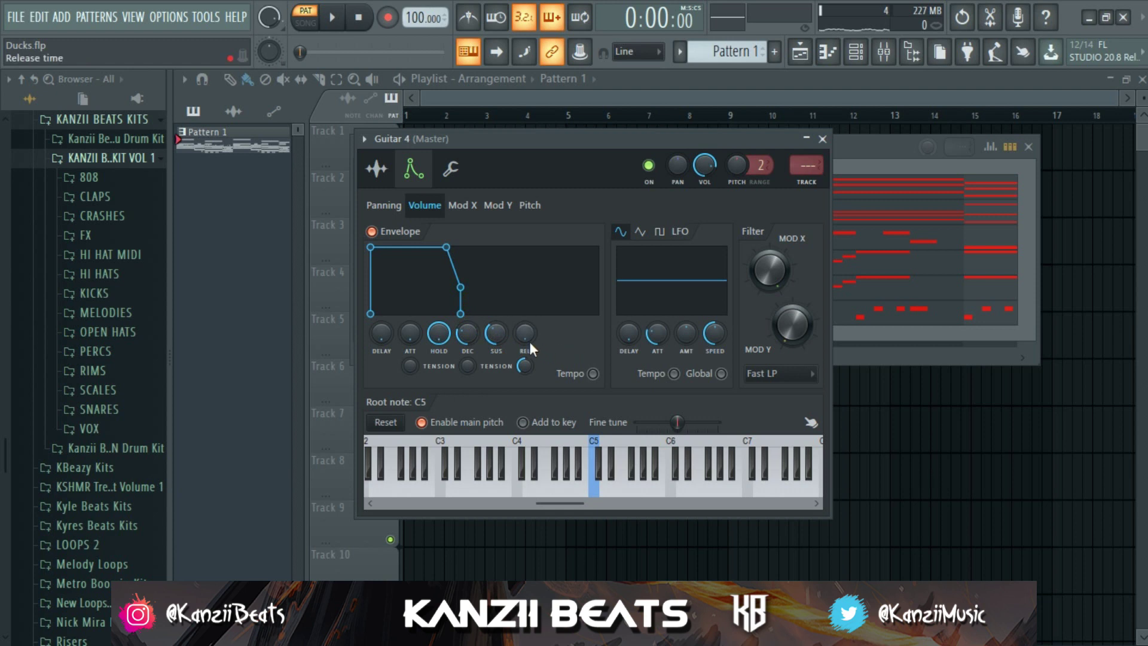
{"action": "left_click_drag", "start_coordinate": [493, 329], "coordinate": [512, 328]}
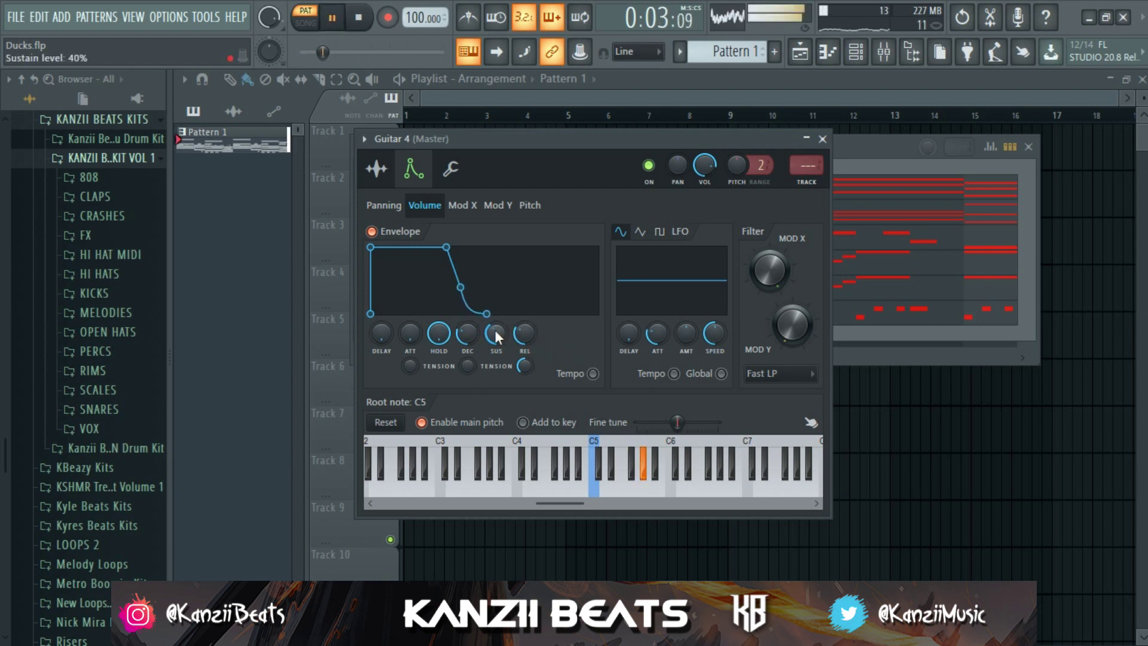
{"action": "left_click_drag", "start_coordinate": [493, 333], "coordinate": [494, 335]}
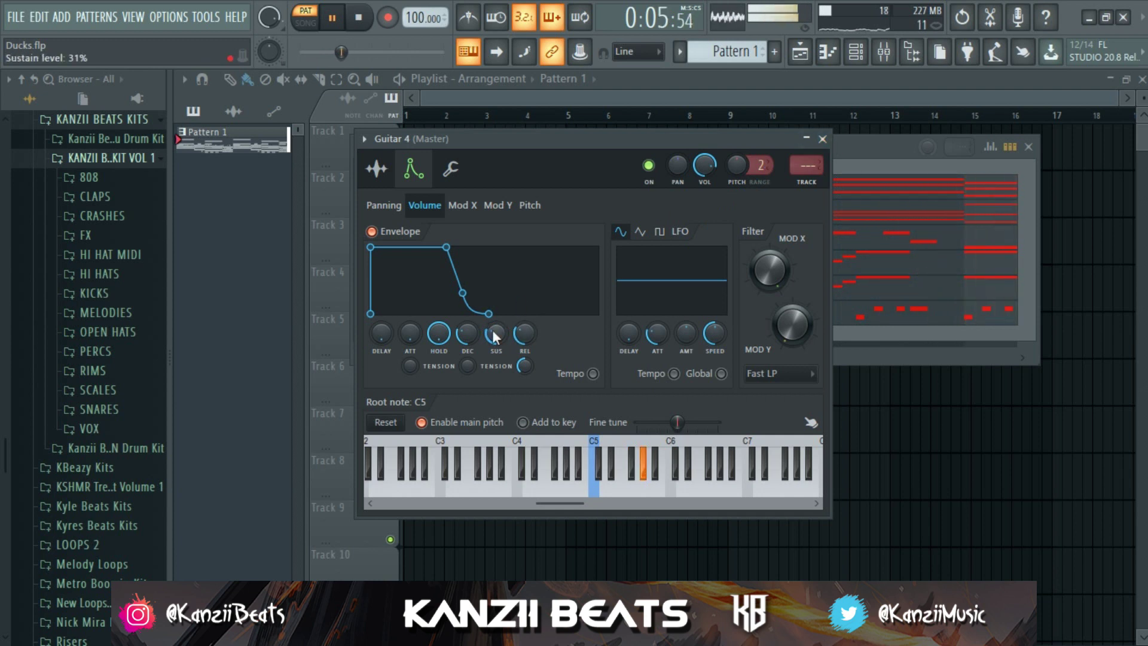
{"action": "left_click", "coordinate": [824, 140]}
Replace the last G#5 guitar note in bar 2 with A#5 and F#5 notes, and play the pattern back
{"action": "left_click", "coordinate": [571, 311]}
{"action": "key", "text": "space"}
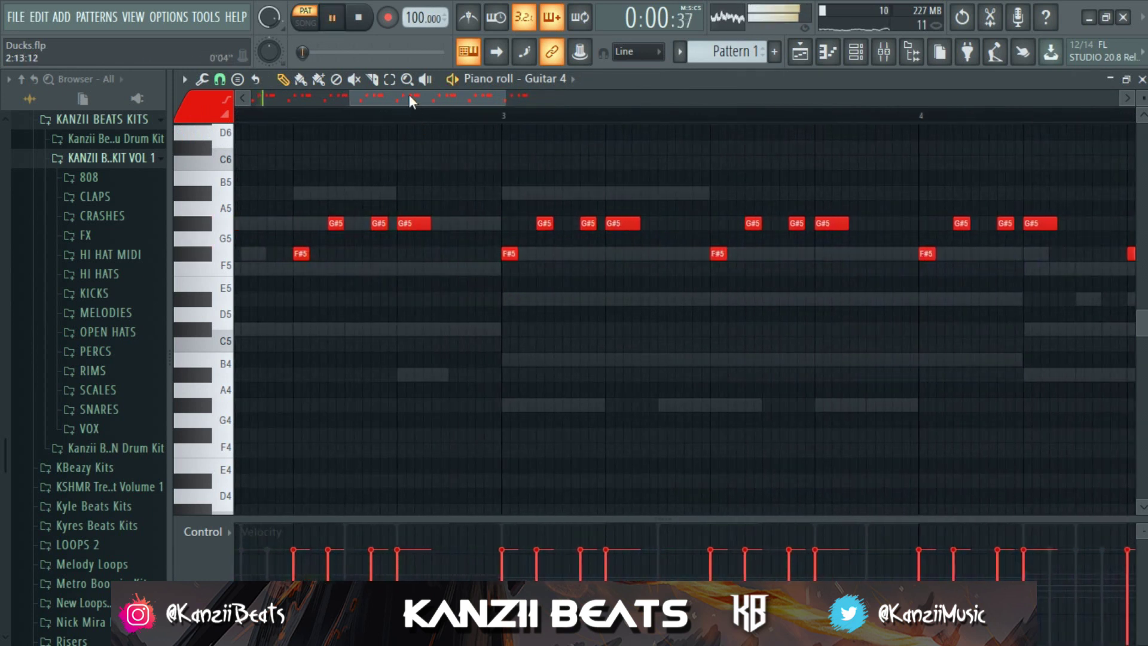
{"action": "scroll", "coordinate": [410, 104], "scroll_direction": "down", "scroll_amount": 3}
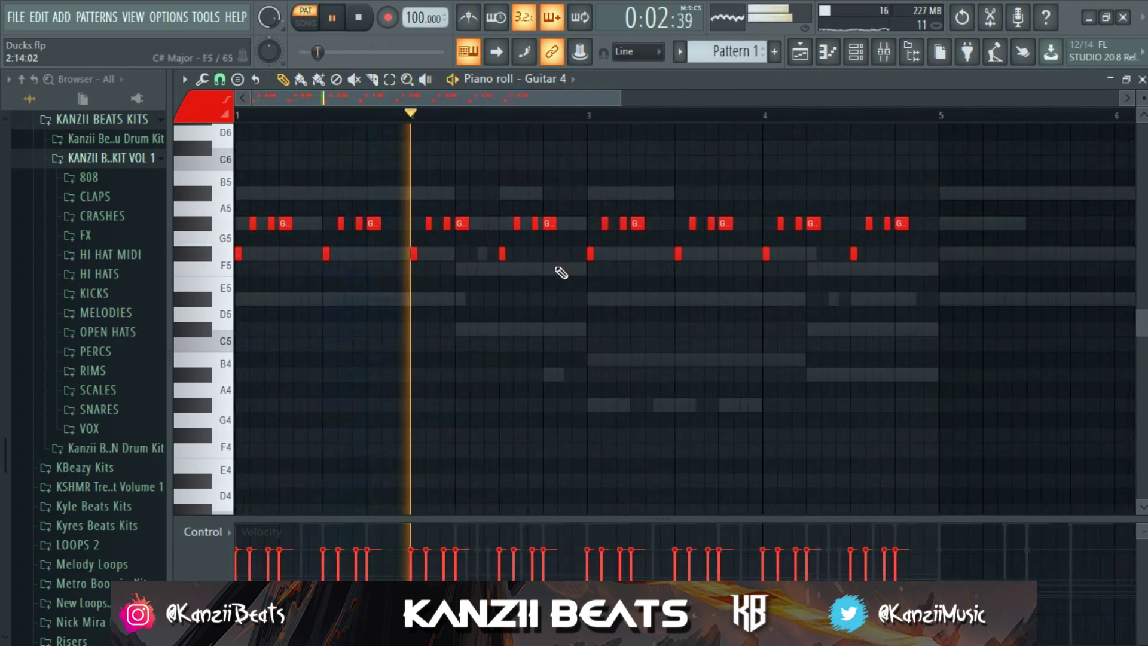
{"action": "scroll", "coordinate": [544, 248], "scroll_direction": "up", "scroll_amount": 3}
{"action": "left_click", "coordinate": [541, 191]}
{"action": "key", "text": "space"}
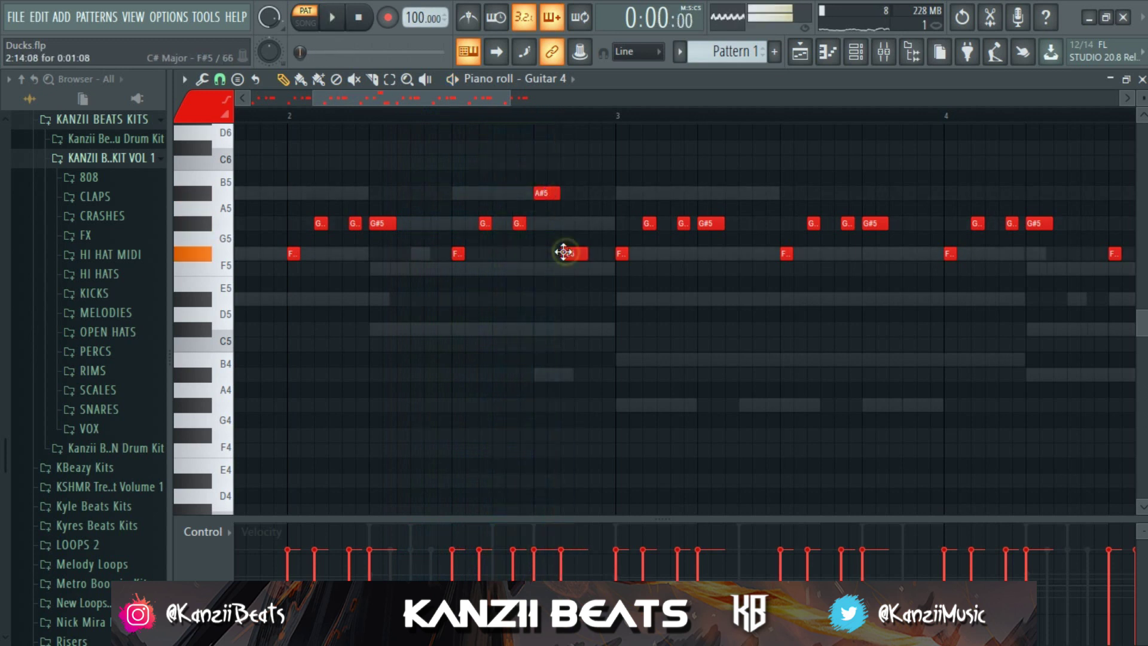
{"action": "scroll", "coordinate": [604, 293], "scroll_direction": "down", "scroll_amount": 4}
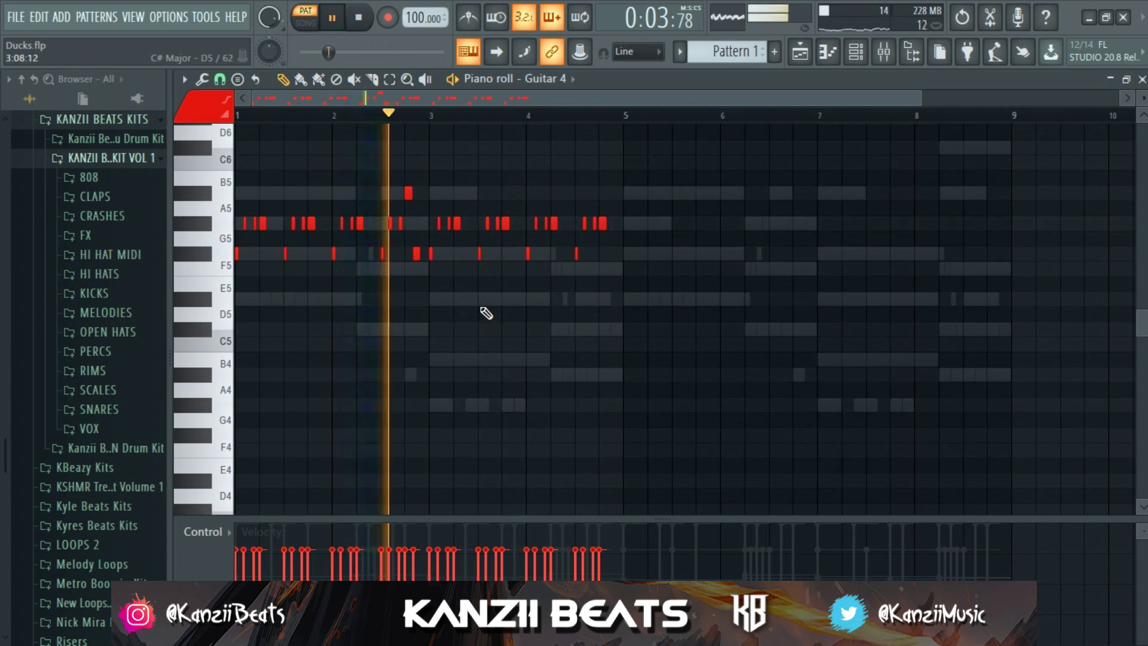
{"action": "scroll", "coordinate": [482, 312], "scroll_direction": "up", "scroll_amount": 3}
{"action": "scroll", "coordinate": [358, 269], "scroll_direction": "up", "scroll_amount": 5}
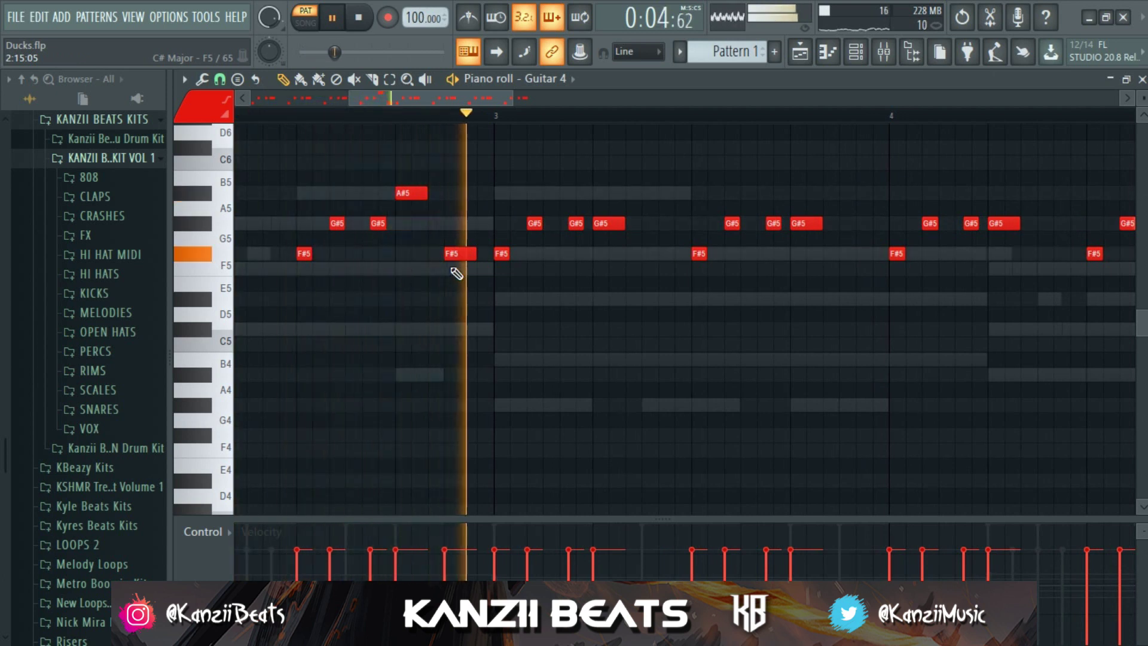
{"action": "scroll", "coordinate": [532, 302], "scroll_direction": "down", "scroll_amount": 3}
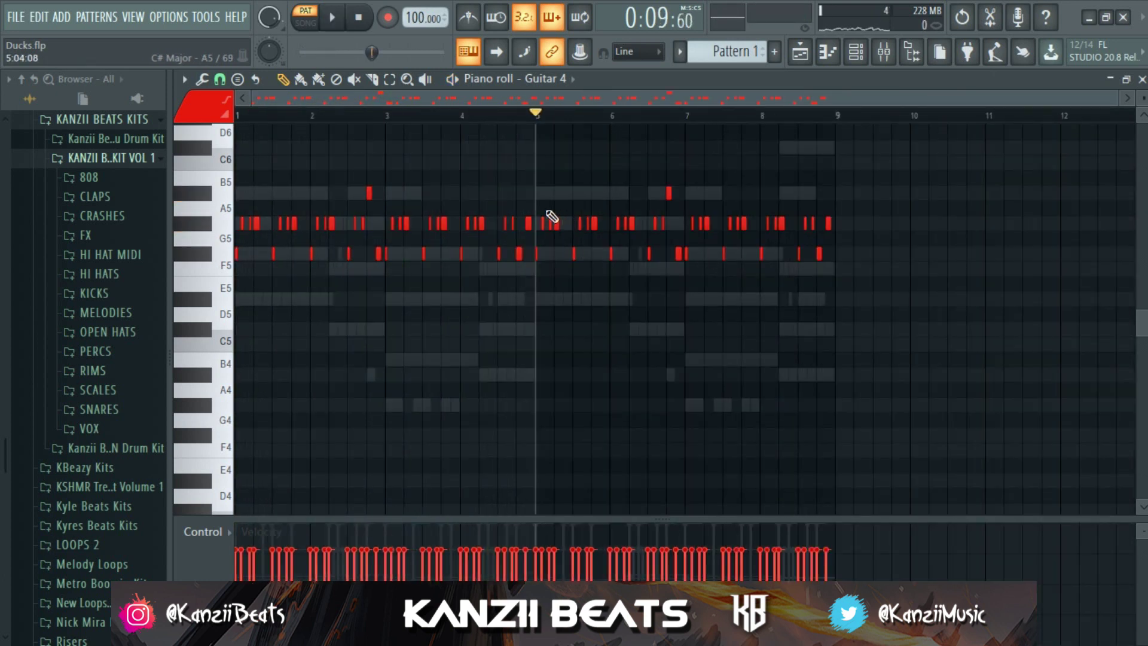
Transpose the guitar notes in bars 5 to 8 up two semitones, play the pattern and deselect them
{"action": "scroll", "coordinate": [547, 209], "scroll_direction": "up", "scroll_amount": 2}
{"action": "left_click_drag", "start_coordinate": [534, 173], "coordinate": [1111, 305]}
{"action": "key", "text": "shift+Up"}
{"action": "key", "text": "shift+Up"}
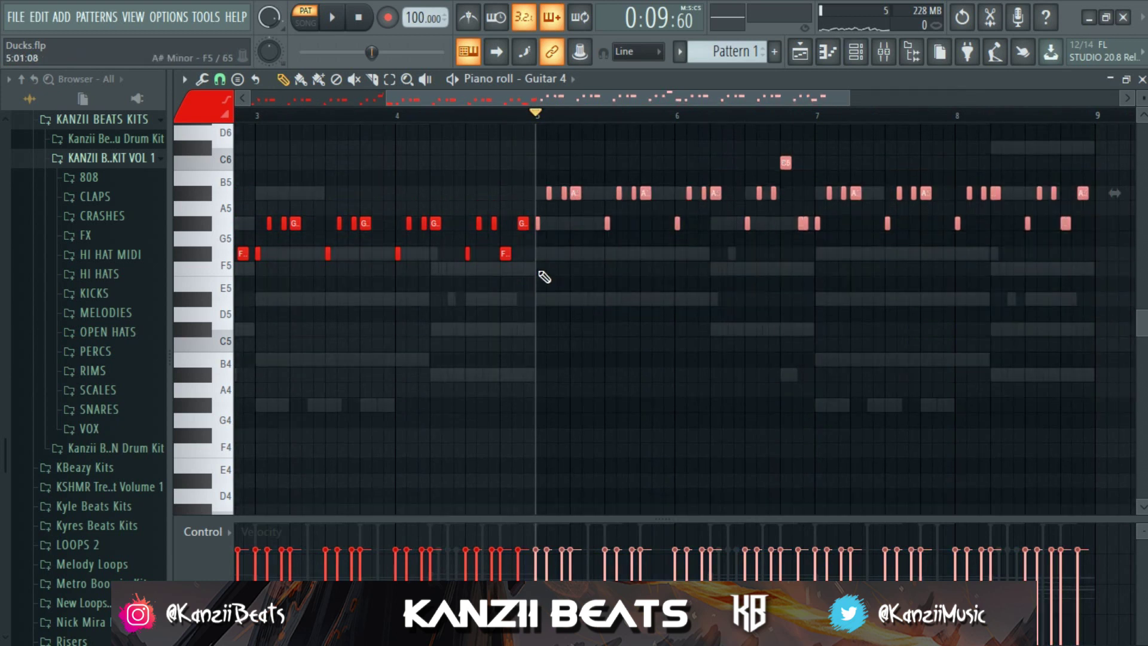
{"action": "key", "text": "space"}
{"action": "scroll", "coordinate": [778, 275], "scroll_direction": "up", "scroll_amount": 2}
{"action": "left_click", "coordinate": [762, 284]}
Raise the C6 guitar note in bar 6 to C#6 and play the pattern
{"action": "key", "text": "space"}
{"action": "left_click_drag", "start_coordinate": [722, 161], "coordinate": [723, 147]}
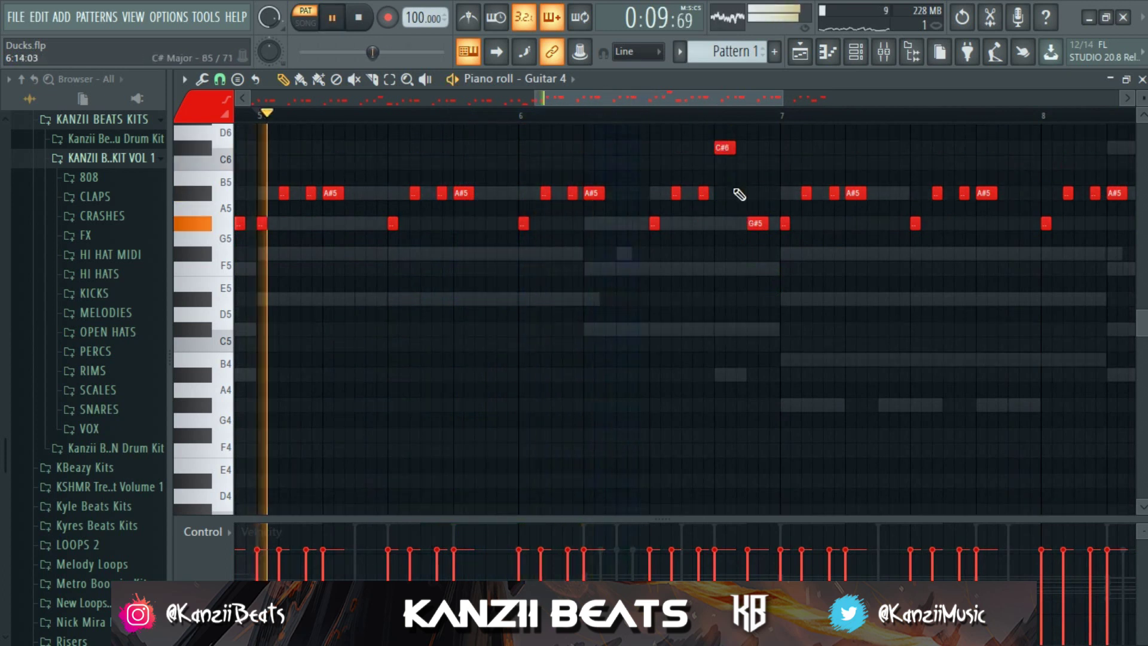
{"action": "key", "text": "space"}
{"action": "scroll", "coordinate": [738, 192], "scroll_direction": "down", "scroll_amount": 3}
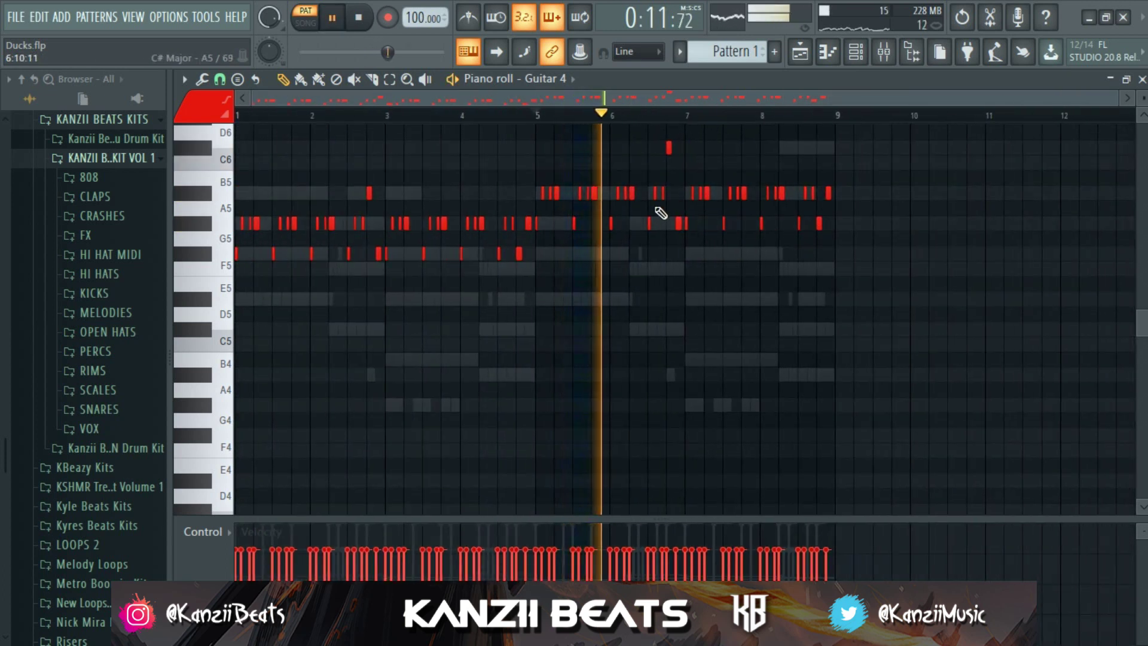
{"action": "scroll", "coordinate": [675, 204], "scroll_direction": "up", "scroll_amount": 2}
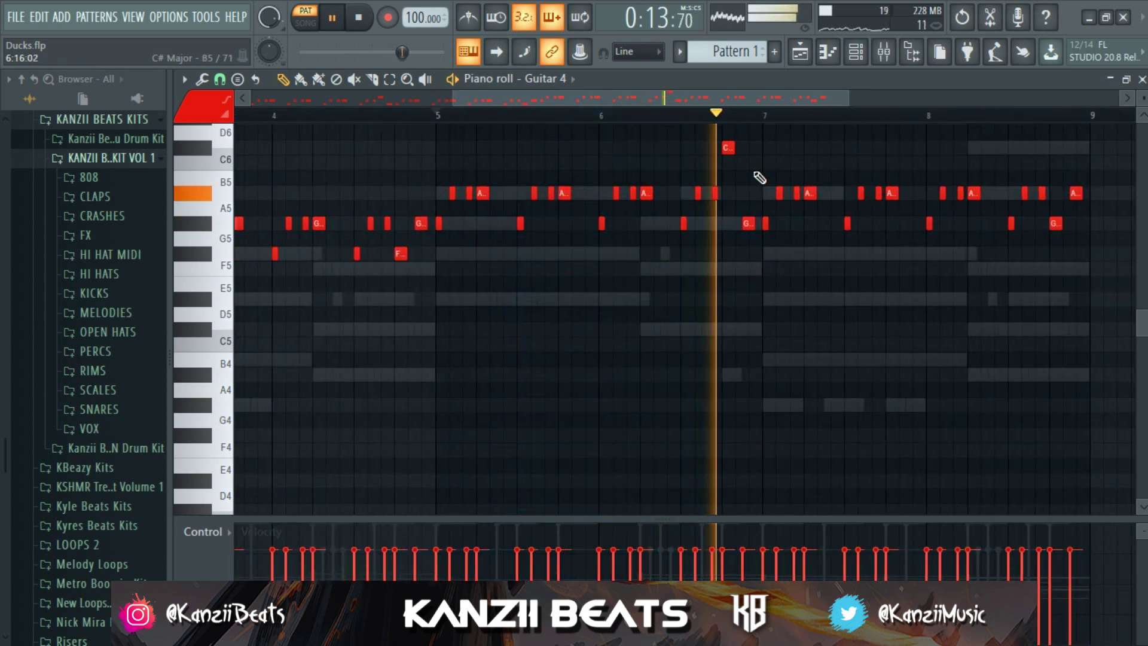
{"action": "scroll", "coordinate": [744, 223], "scroll_direction": "down", "scroll_amount": 1}
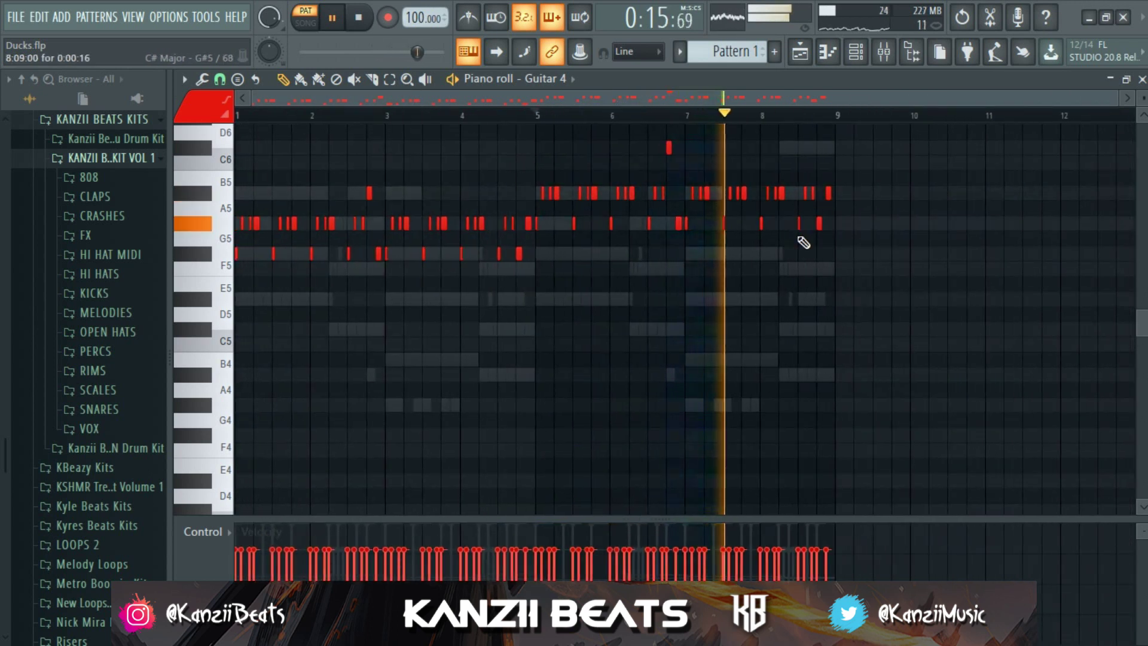
Lower the last two guitar notes in bar 8 to F#5 and G#5 and play the pattern back
{"action": "scroll", "coordinate": [839, 245], "scroll_direction": "up", "scroll_amount": 3}
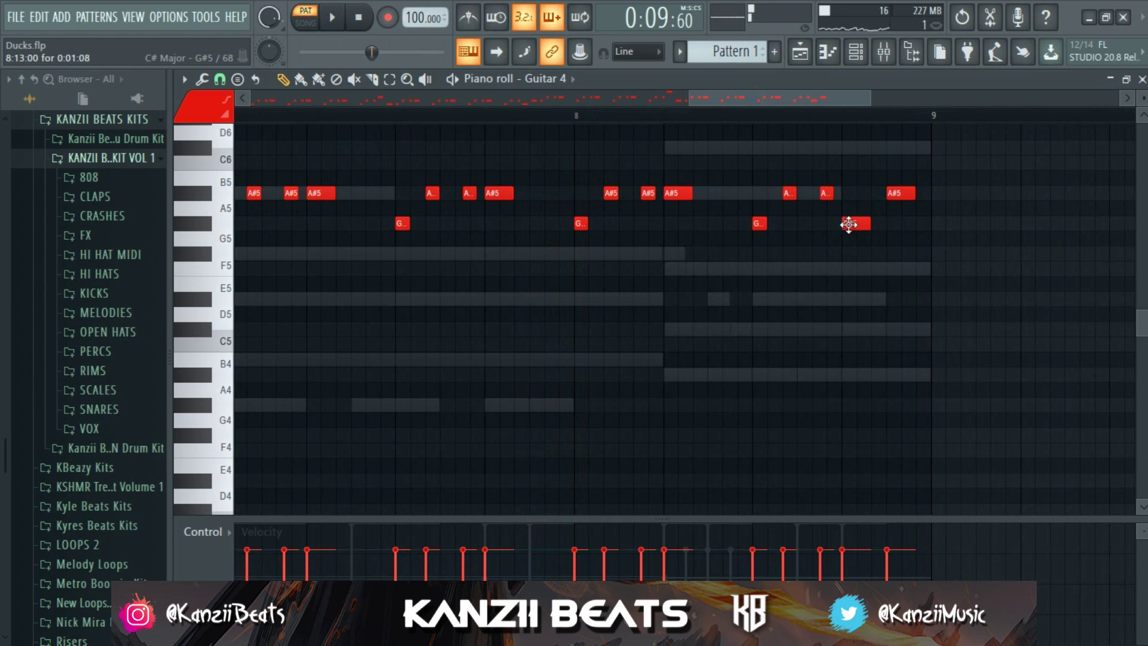
{"action": "left_click_drag", "start_coordinate": [848, 224], "coordinate": [852, 256]}
{"action": "left_click_drag", "start_coordinate": [896, 197], "coordinate": [900, 236]}
{"action": "key", "text": "space"}
{"action": "scroll", "coordinate": [846, 248], "scroll_direction": "down", "scroll_amount": 5}
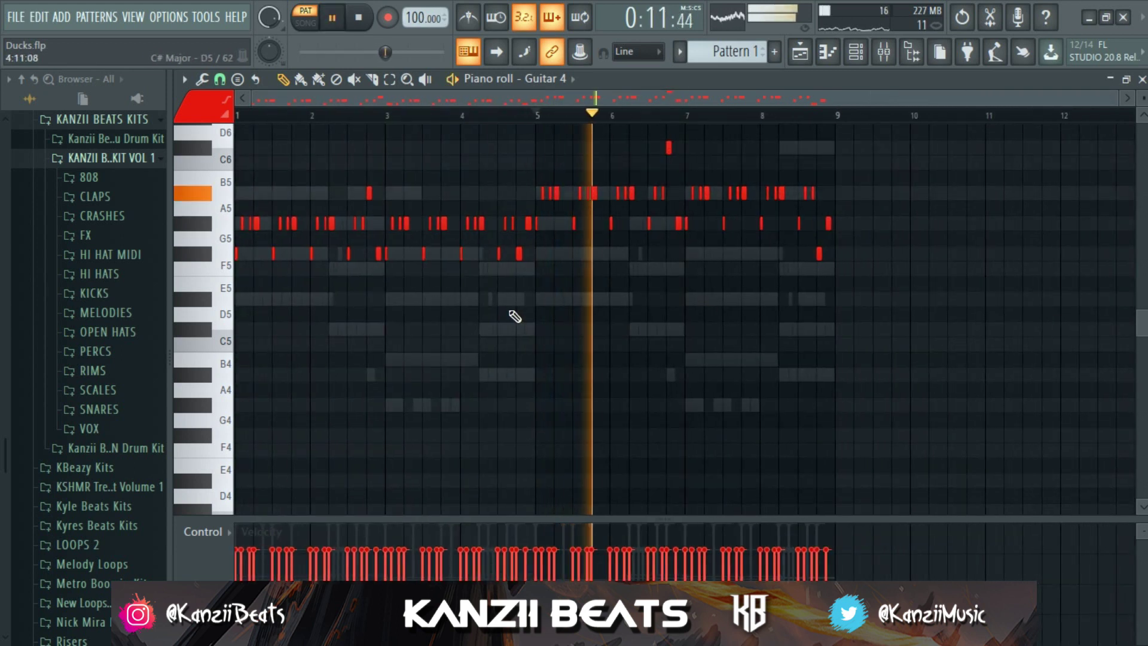
{"action": "key", "text": "F7"}
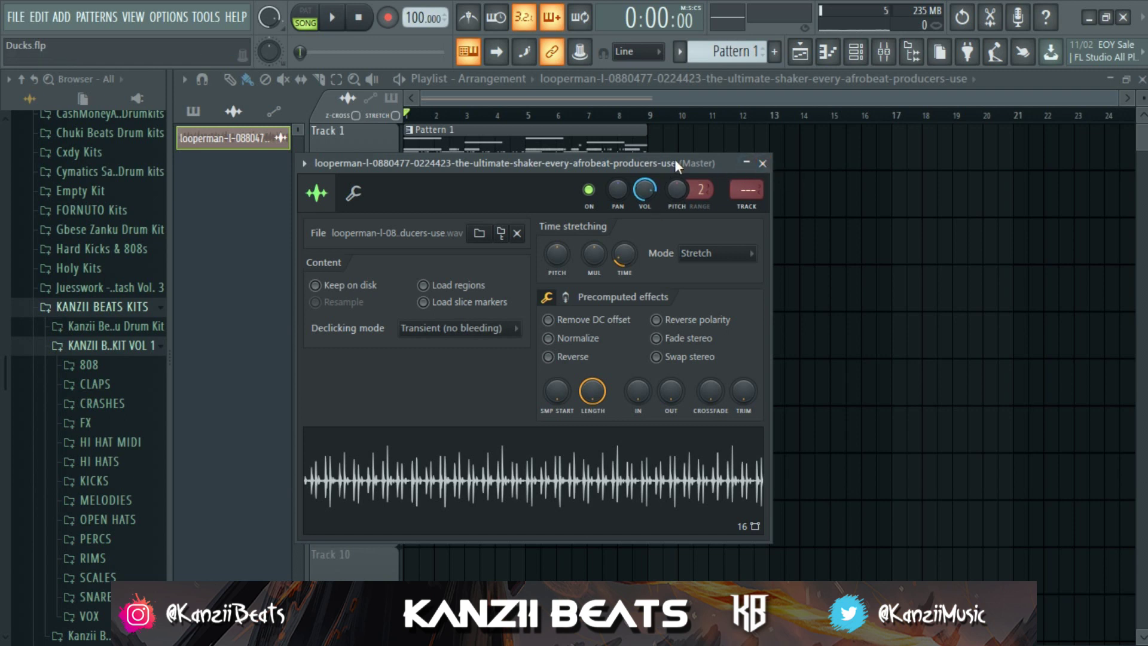
Move the shaker sample's settings aside and audition the shaker loop on Track 2 in solo
{"action": "left_click_drag", "start_coordinate": [675, 159], "coordinate": [681, 214]}
{"action": "left_click", "coordinate": [461, 190]}
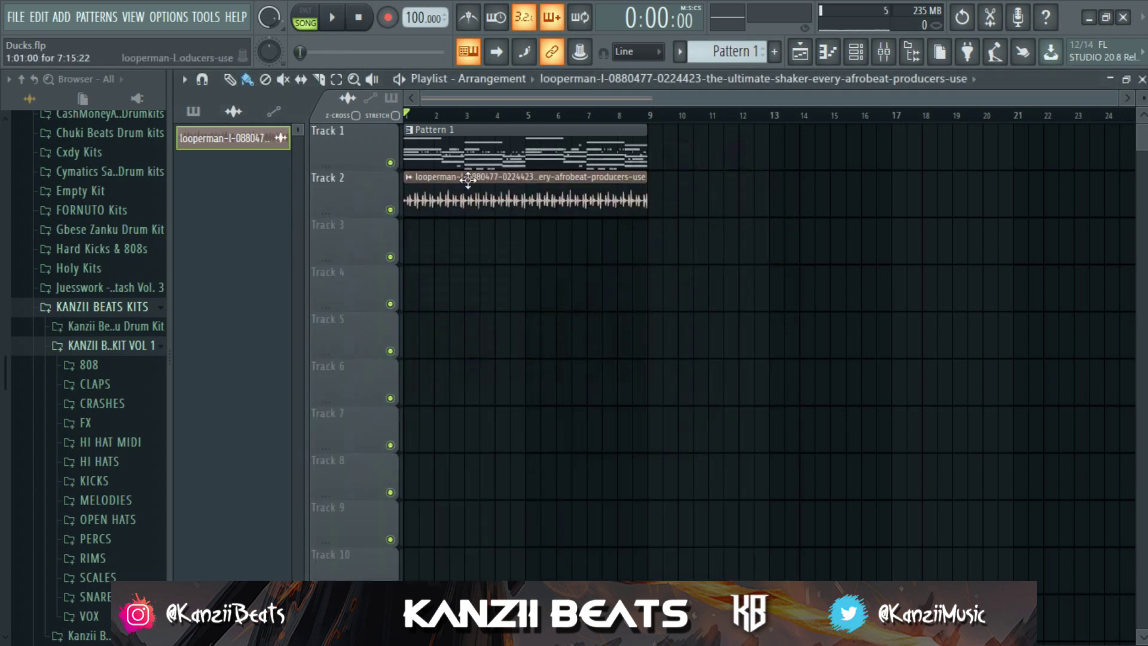
{"action": "right_click", "coordinate": [391, 211]}
{"action": "key", "text": "space"}
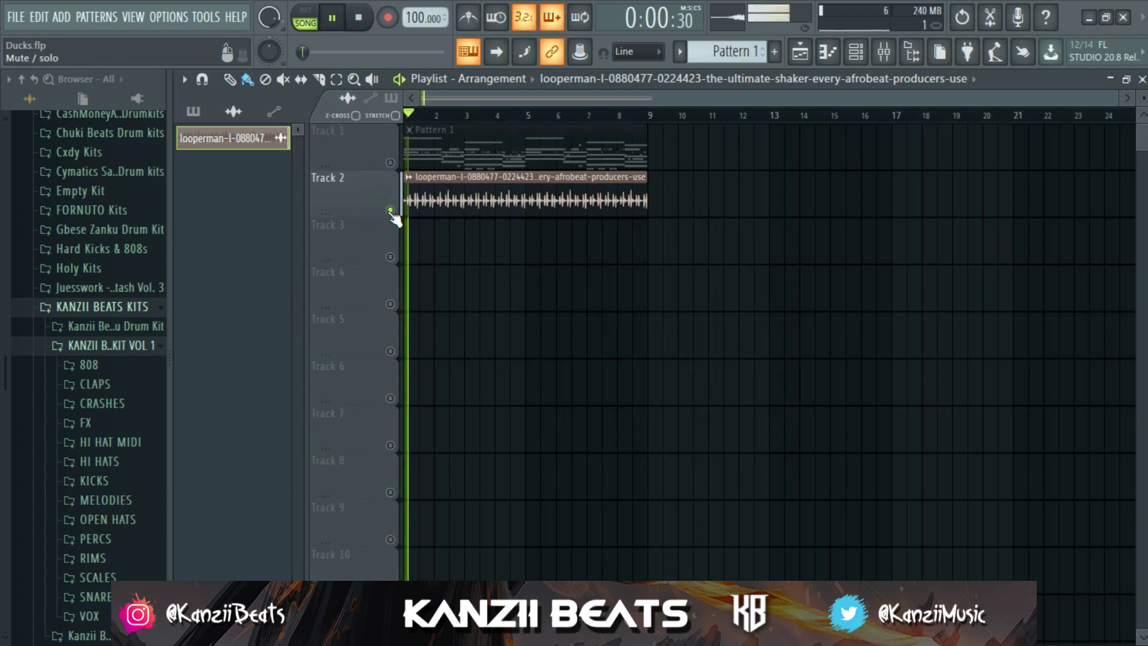
{"action": "right_click", "coordinate": [391, 211]}
{"action": "key", "text": "space"}
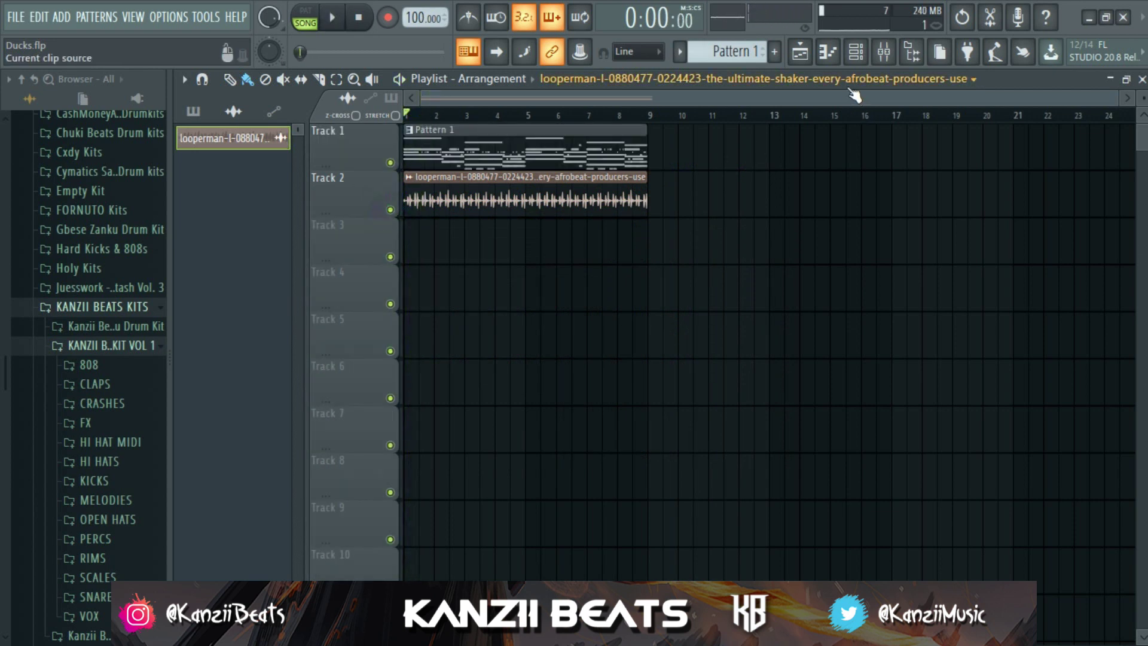
Open the channel rack, display all channels and move the rack higher over the playlist
{"action": "left_click", "coordinate": [856, 53]}
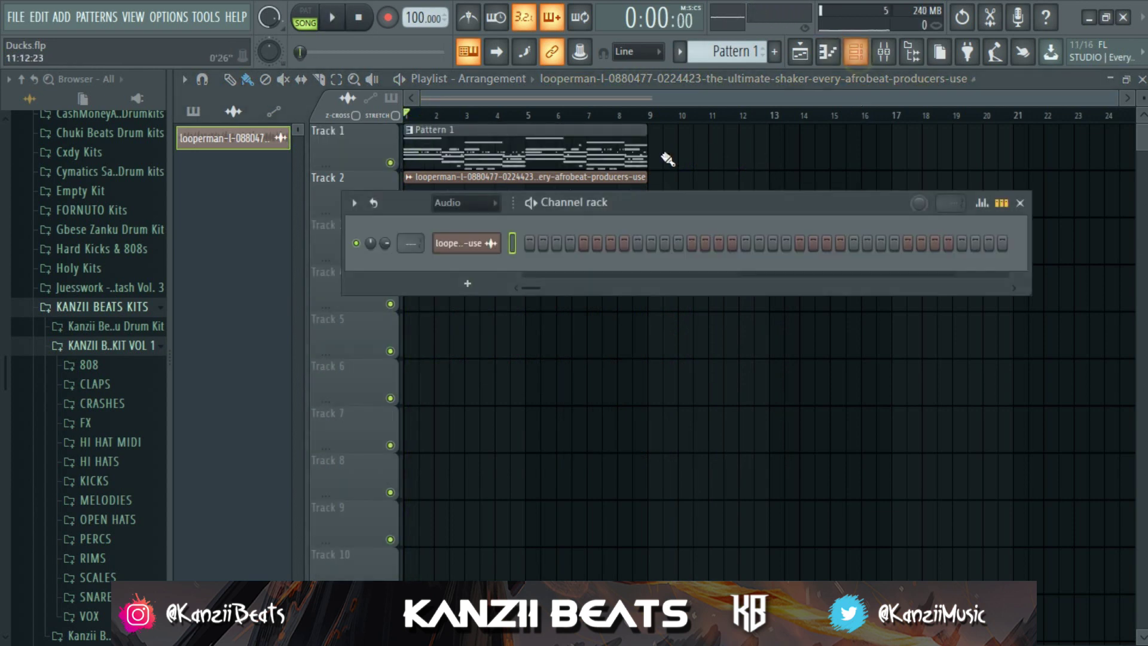
{"action": "left_click", "coordinate": [464, 222]}
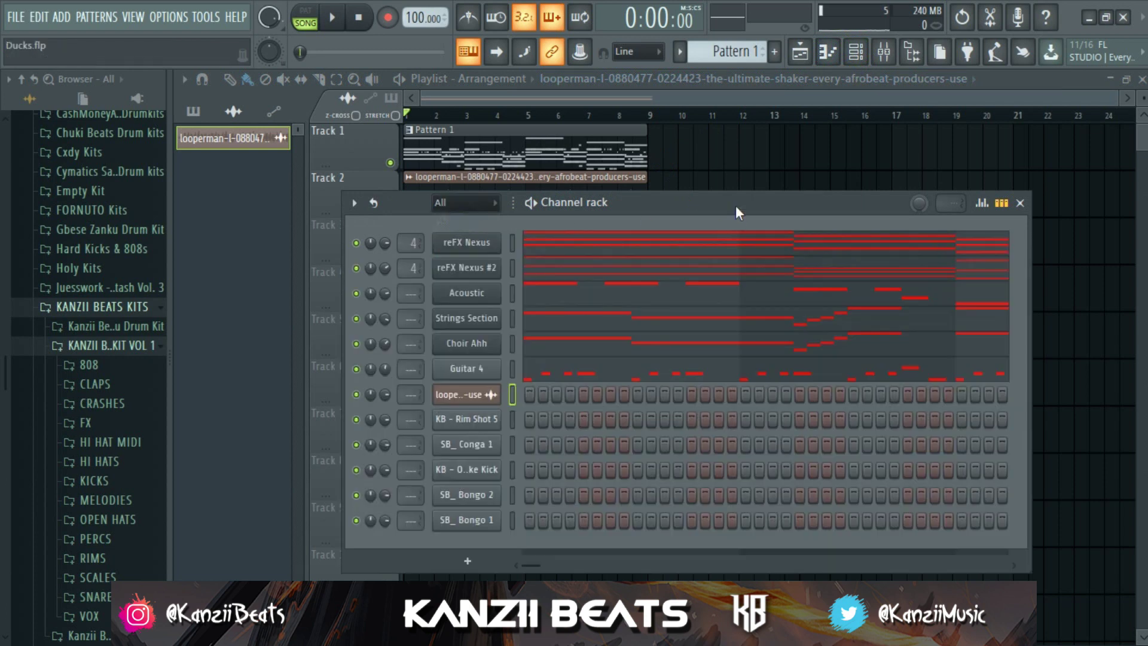
{"action": "left_click_drag", "start_coordinate": [735, 206], "coordinate": [752, 146]}
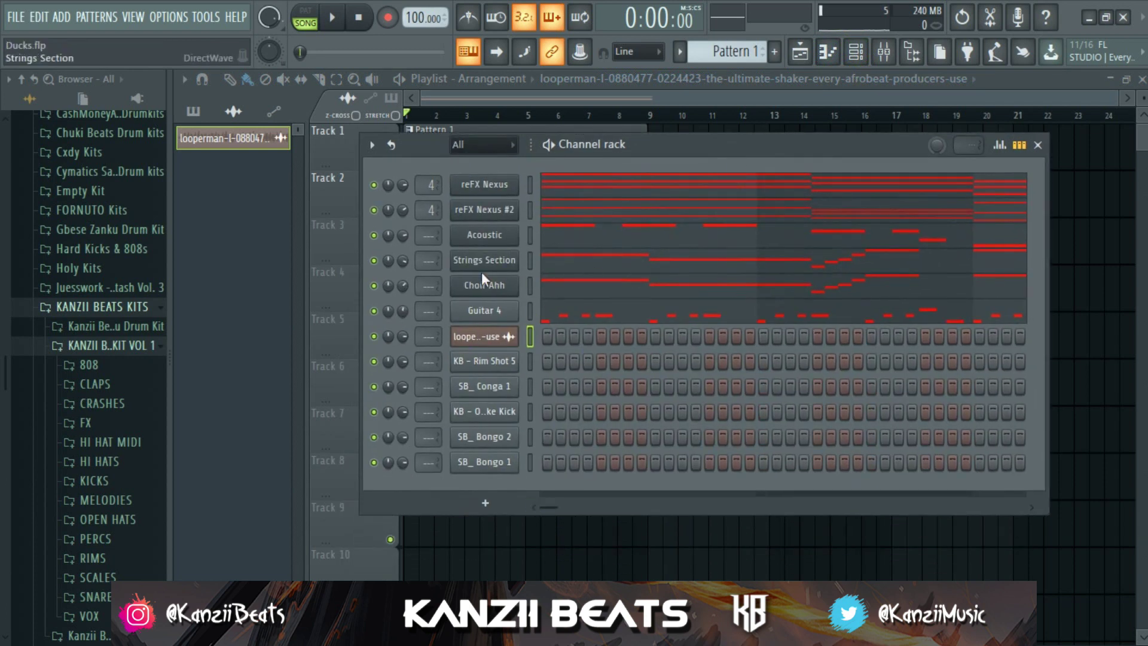
Open the piano roll of KB - Rim Shot 5 and place a C5 note at the start of bar 1
{"action": "right_click", "coordinate": [517, 357]}
{"action": "left_click", "coordinate": [547, 362]}
{"action": "left_click", "coordinate": [247, 343]}
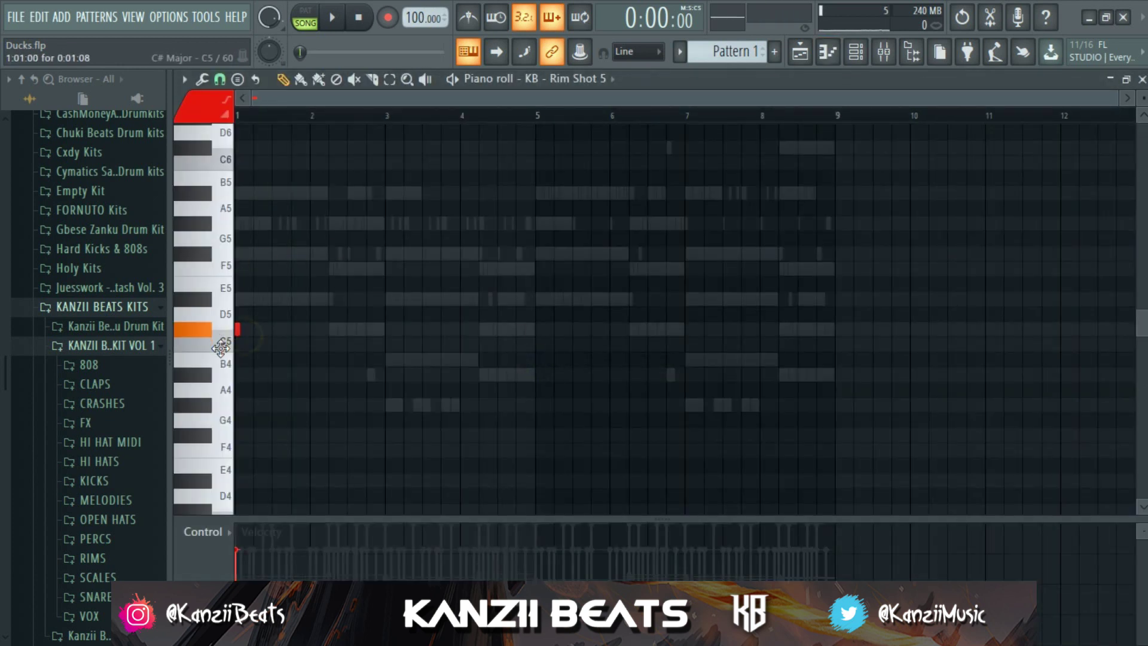
{"action": "scroll", "coordinate": [254, 269], "scroll_direction": "up", "scroll_amount": 3}
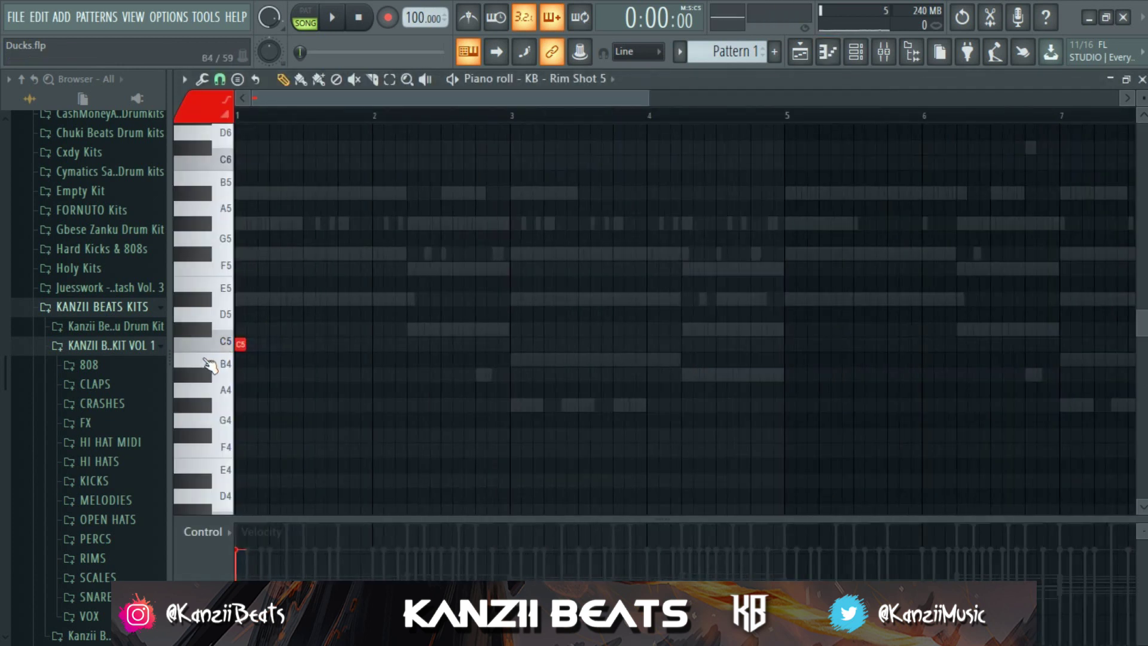
Change the grid snap, then add two more C5 rim shot notes in bar 1 and quantize the rhythm during playback
{"action": "left_click", "coordinate": [219, 83]}
{"action": "left_click", "coordinate": [248, 166]}
{"action": "key", "text": "space"}
{"action": "left_click", "coordinate": [267, 345]}
{"action": "scroll", "coordinate": [269, 353], "scroll_direction": "up", "scroll_amount": 3}
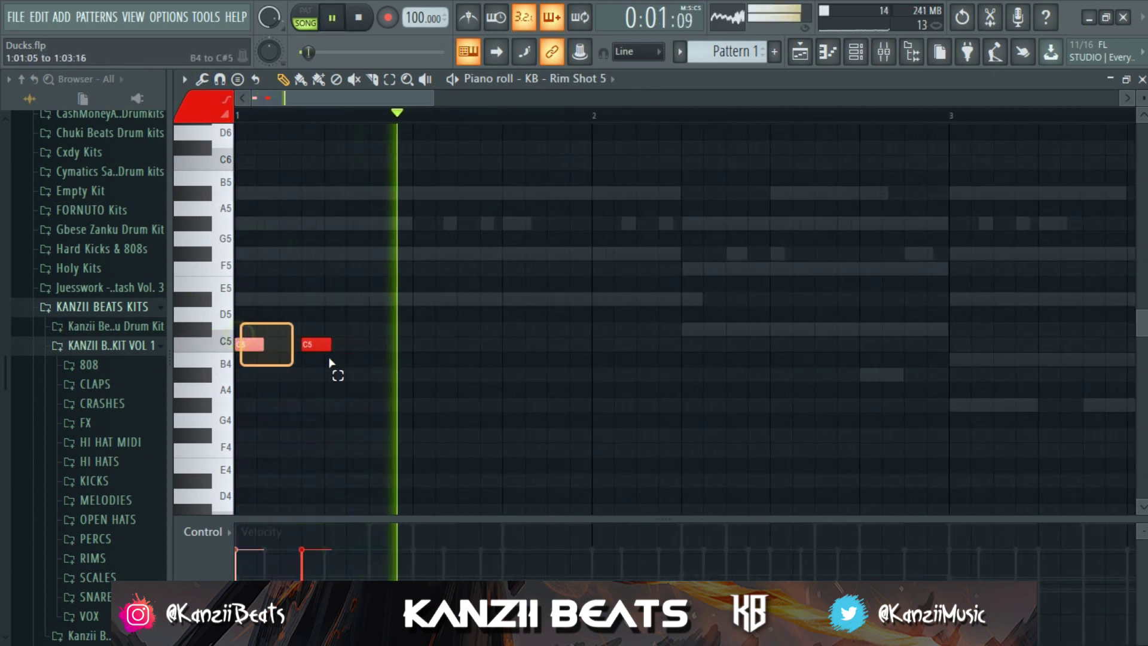
{"action": "key", "text": "ctrl+q"}
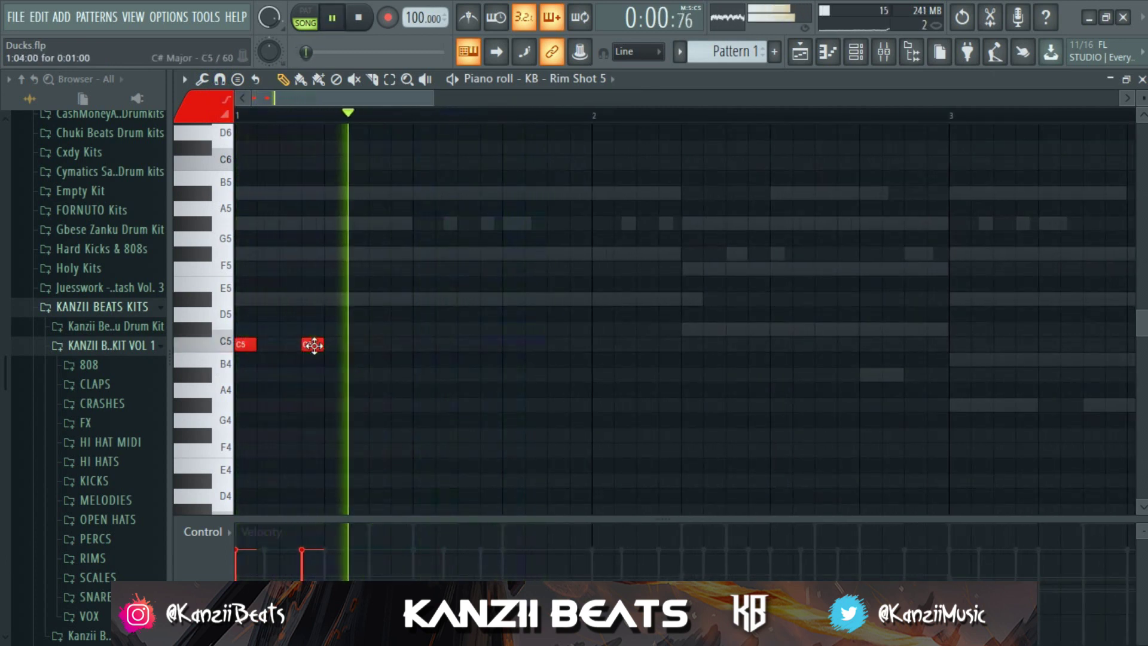
{"action": "left_click", "coordinate": [374, 344]}
Duplicate the three-note rim shot rhythm every half bar through the end of bar 8, and stop playback
{"action": "scroll", "coordinate": [333, 369], "scroll_direction": "down", "scroll_amount": 6}
{"action": "key", "text": "ctrl+b"}
{"action": "key", "text": "ctrl+b"}
{"action": "key", "text": "ctrl+b"}
{"action": "key", "text": "ctrl+b"}
{"action": "key", "text": "ctrl+b"}
{"action": "key", "text": "ctrl+b"}
{"action": "key", "text": "ctrl+b"}
{"action": "key", "text": "ctrl+b"}
{"action": "key", "text": "ctrl+b"}
{"action": "key", "text": "ctrl+b"}
{"action": "key", "text": "ctrl+b"}
{"action": "key", "text": "ctrl+b"}
{"action": "key", "text": "ctrl+b"}
{"action": "key", "text": "ctrl+b"}
{"action": "key", "text": "ctrl+b"}
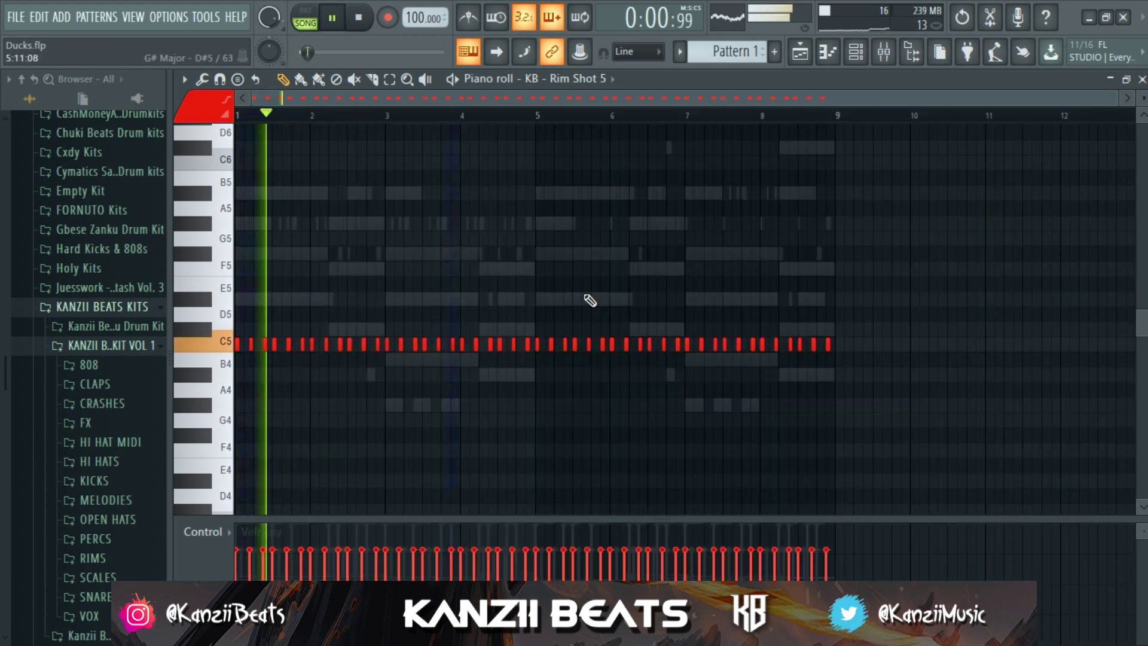
{"action": "key", "text": "space"}
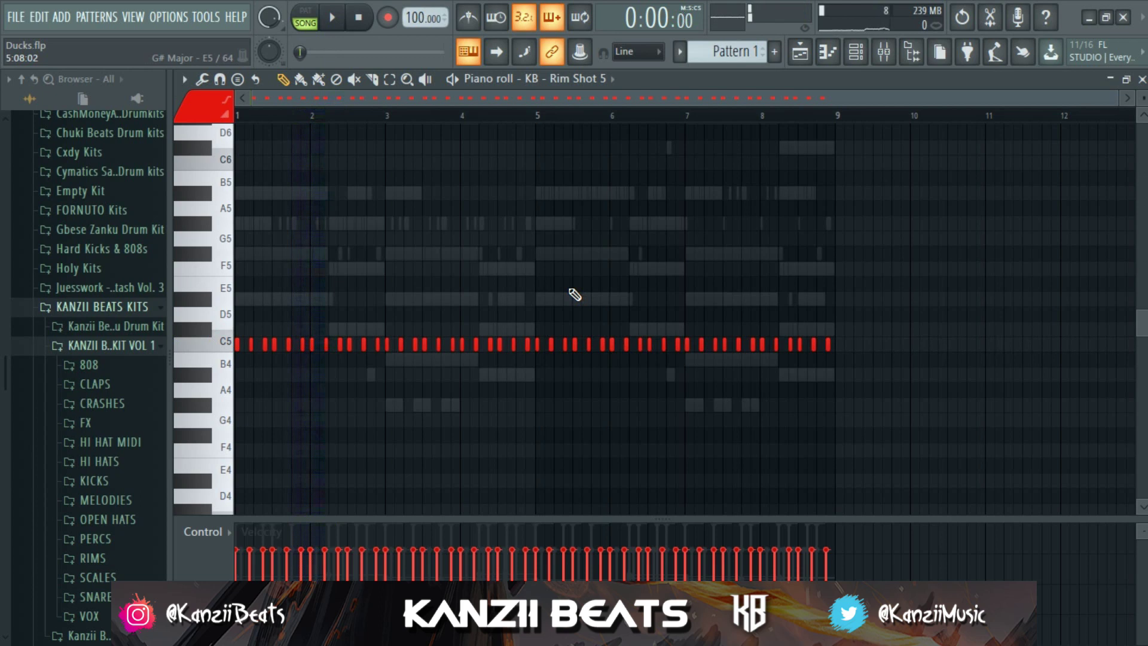
Raise all rim shot notes two semitones to D5, play the song and return to the channel rack
{"action": "key", "text": "shift+Up"}
{"action": "key", "text": "shift+Up"}
{"action": "key", "text": "space"}
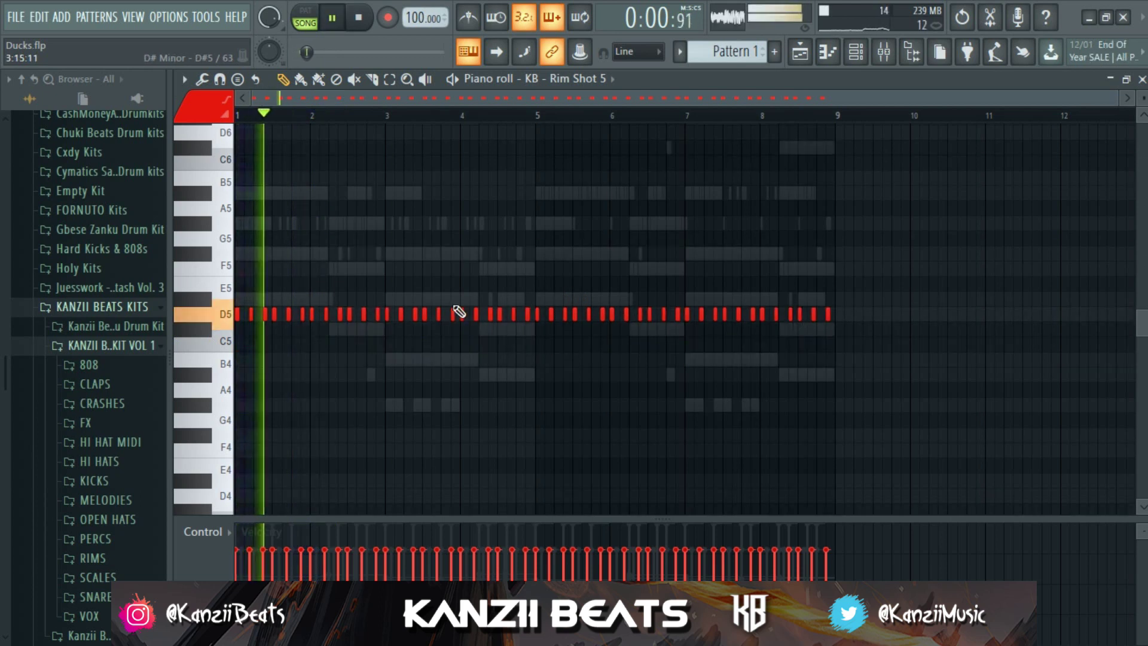
{"action": "key", "text": "F7"}
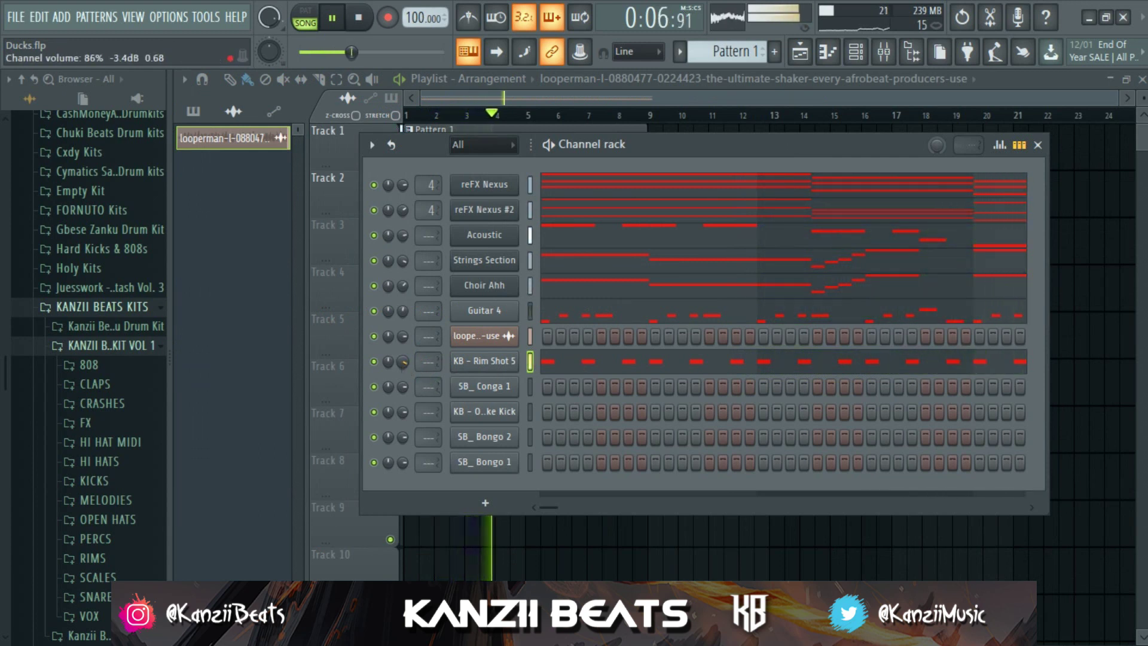
Open the piano roll of SB_ Conga 1, place a C5 note at the end of bar 1 and play the song
{"action": "right_click", "coordinate": [505, 388]}
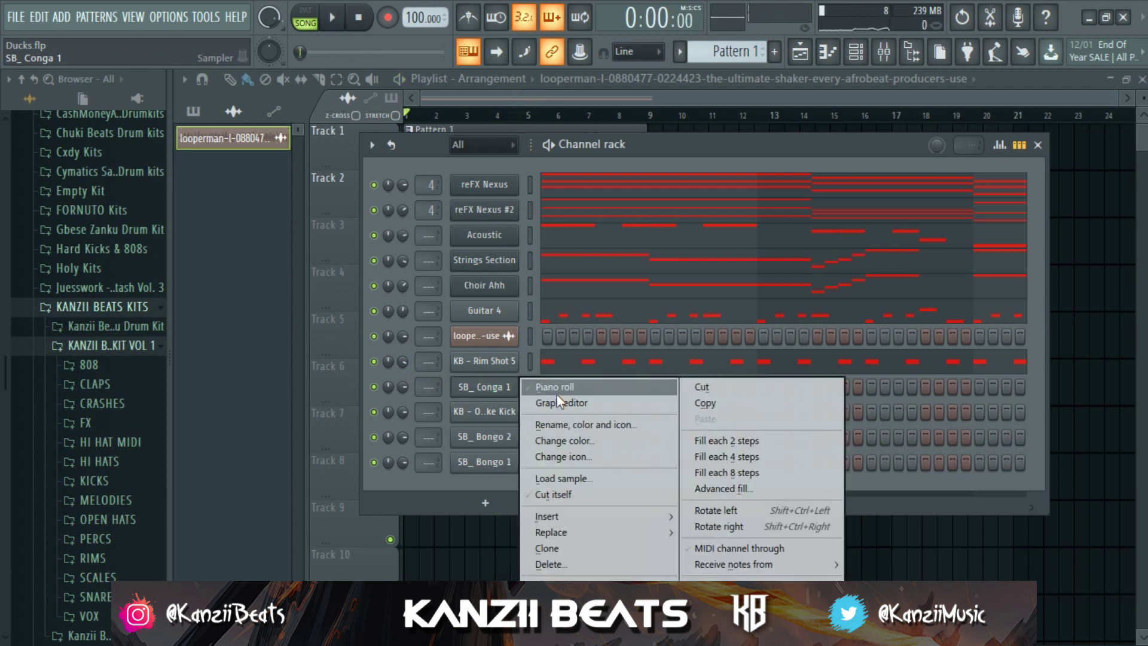
{"action": "left_click", "coordinate": [556, 386]}
{"action": "left_click", "coordinate": [364, 344]}
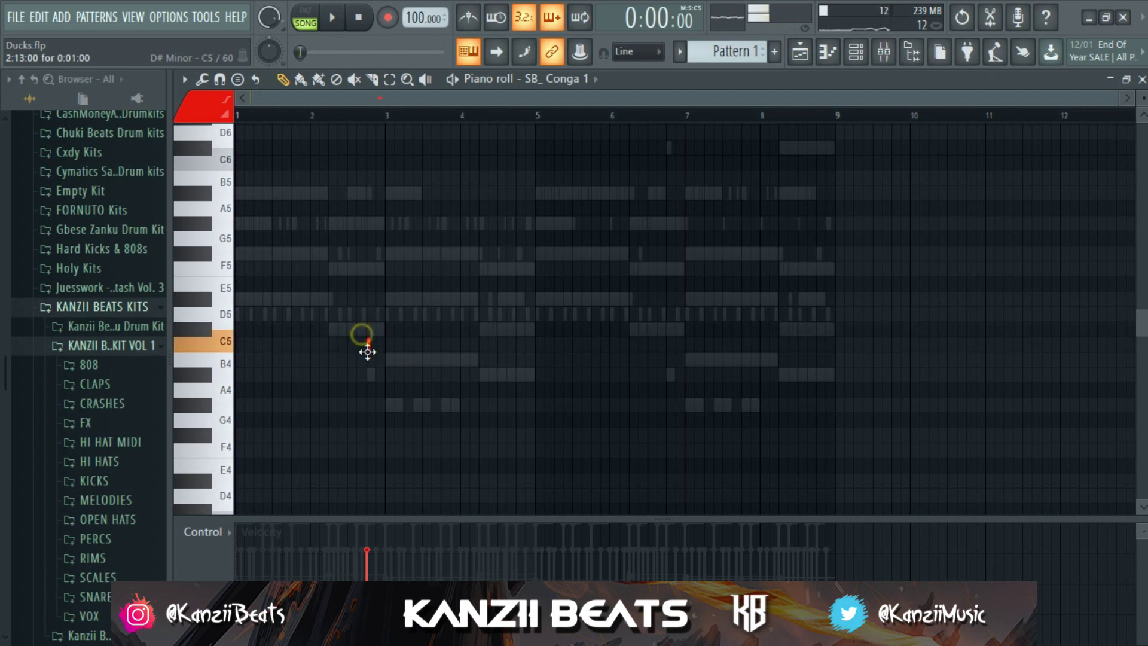
{"action": "key", "text": "space"}
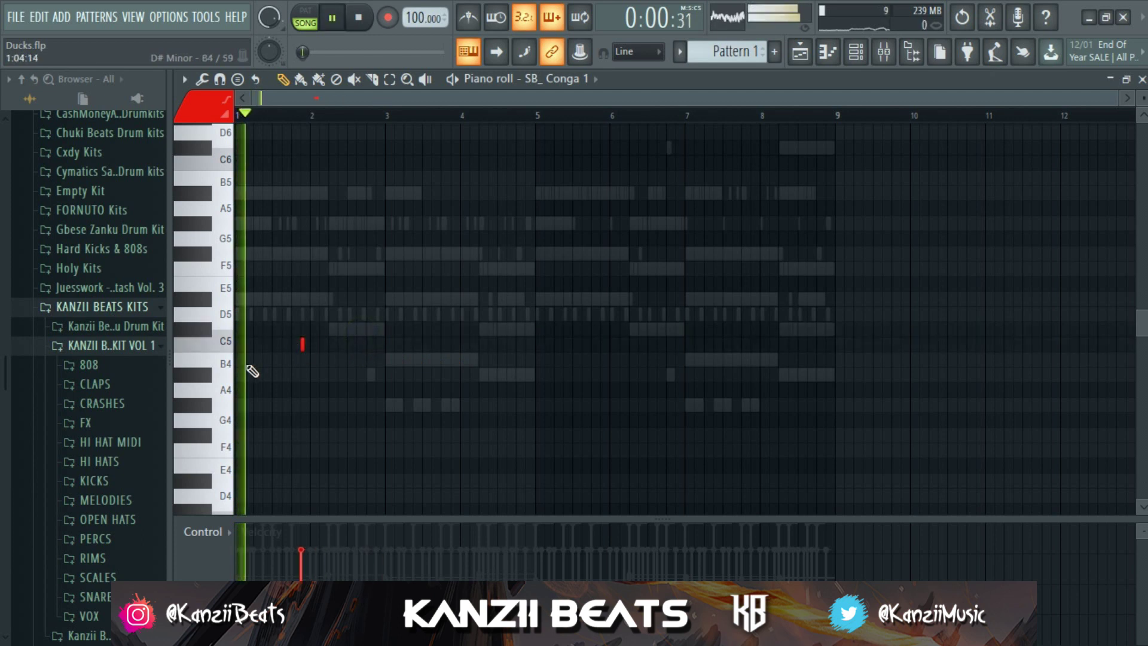
{"action": "scroll", "coordinate": [306, 360], "scroll_direction": "up", "scroll_amount": 5}
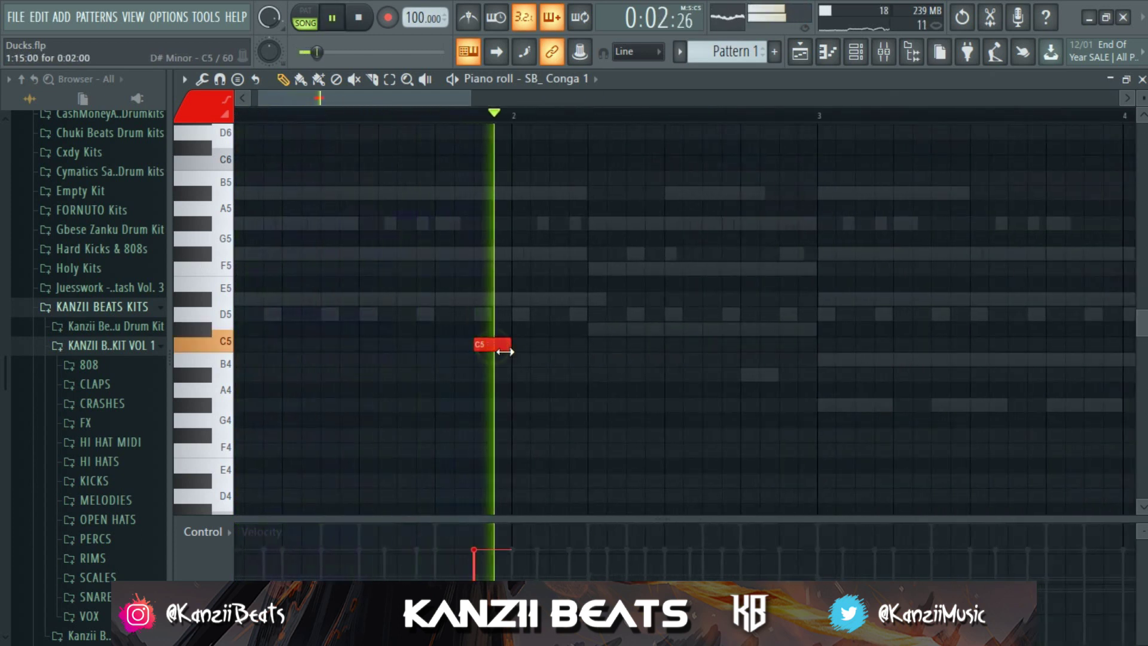
{"action": "scroll", "coordinate": [505, 351], "scroll_direction": "down", "scroll_amount": 5}
Add C5 conga notes at the ends of bars 2, 3 and 4, restarting the song playback
{"action": "key", "text": "space"}
{"action": "left_click", "coordinate": [427, 345]}
{"action": "key", "text": "space"}
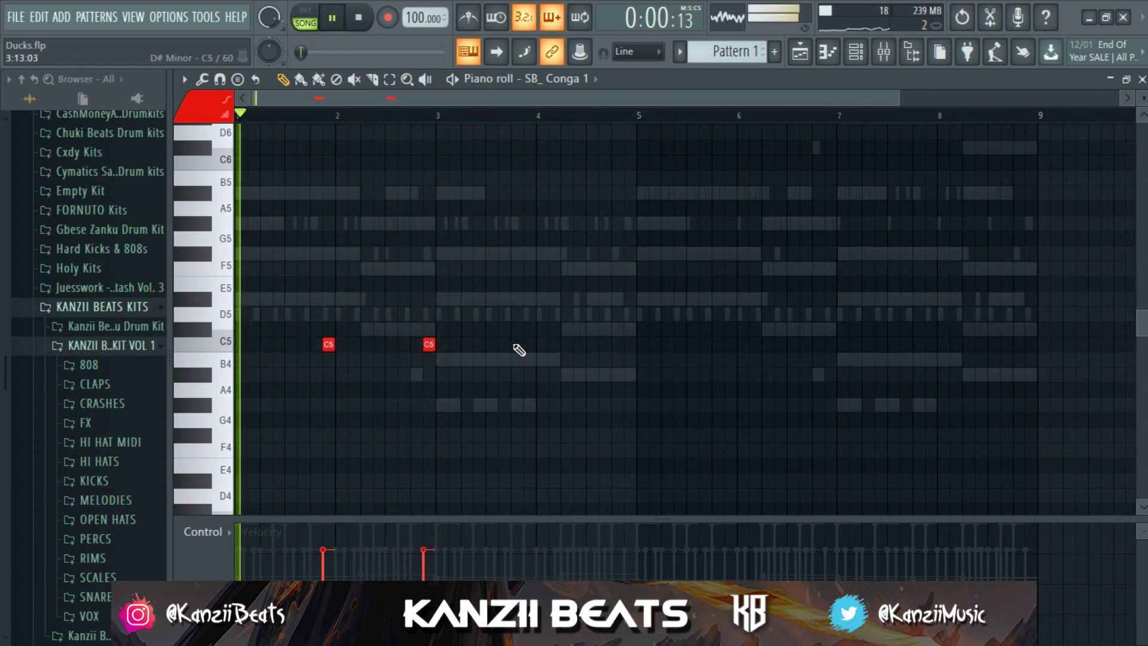
{"action": "left_click", "coordinate": [528, 344]}
{"action": "left_click", "coordinate": [628, 345]}
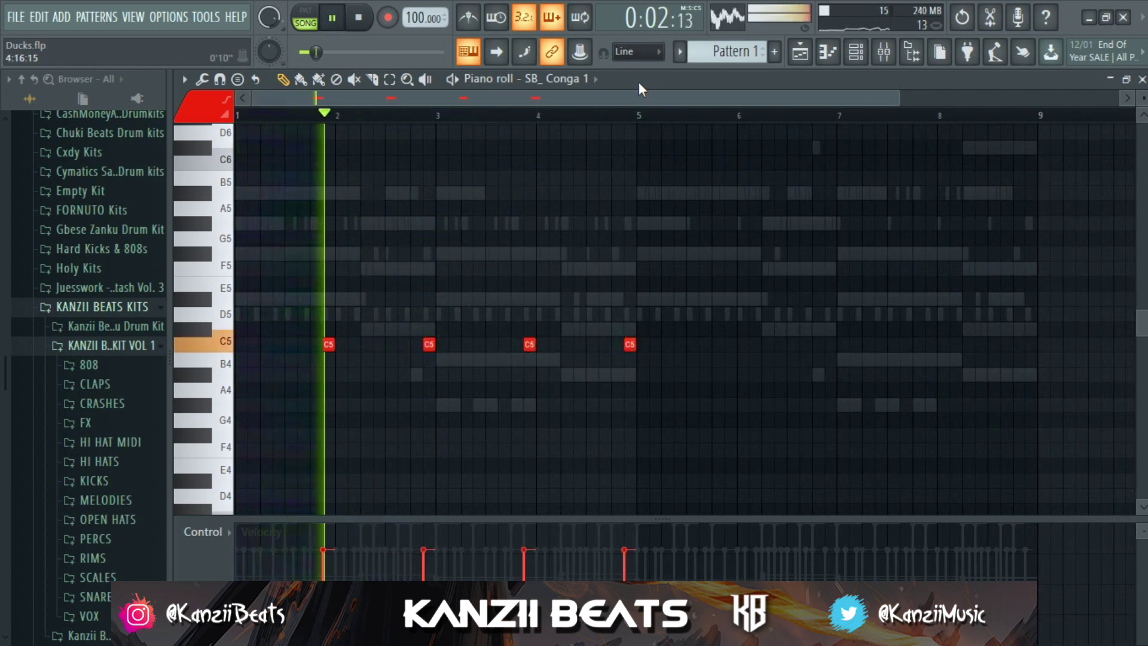
Duplicate the four conga notes from bars 1 to 4 into bars 5 to 8, deselect them and stop playback
{"action": "left_click_drag", "start_coordinate": [639, 116], "coordinate": [113, 151]}
{"action": "key", "text": "ctrl+b"}
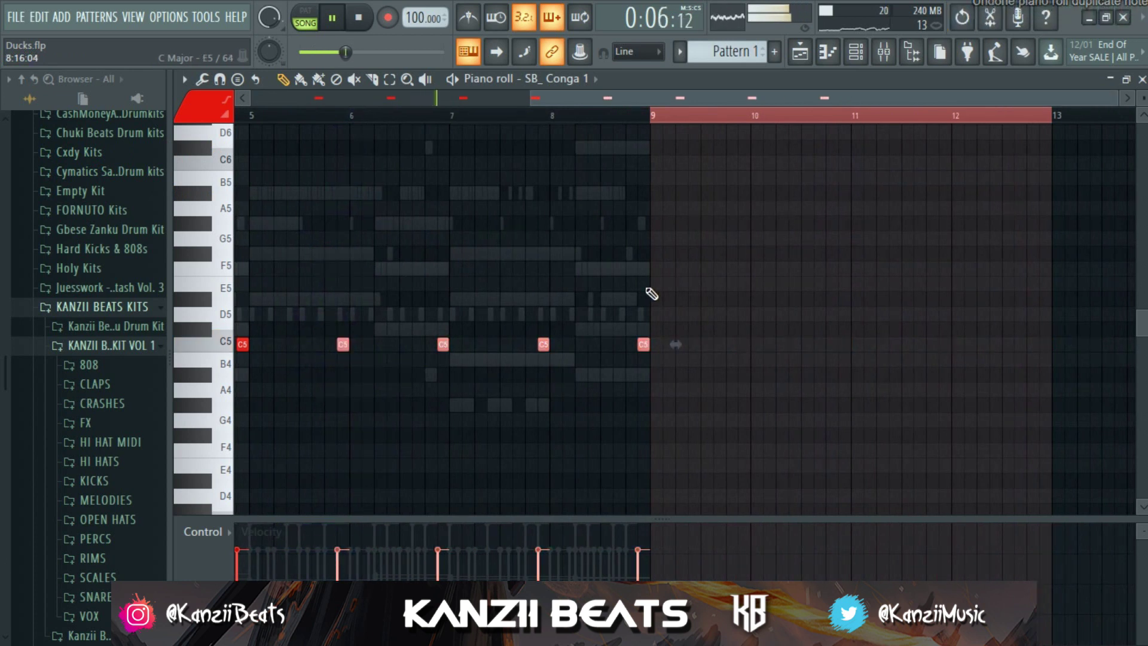
{"action": "left_click", "coordinate": [649, 293]}
{"action": "key", "text": "F7"}
{"action": "key", "text": "space"}
{"action": "right_click", "coordinate": [558, 407]}
{"action": "left_click", "coordinate": [572, 407]}
{"action": "key", "text": "F7"}
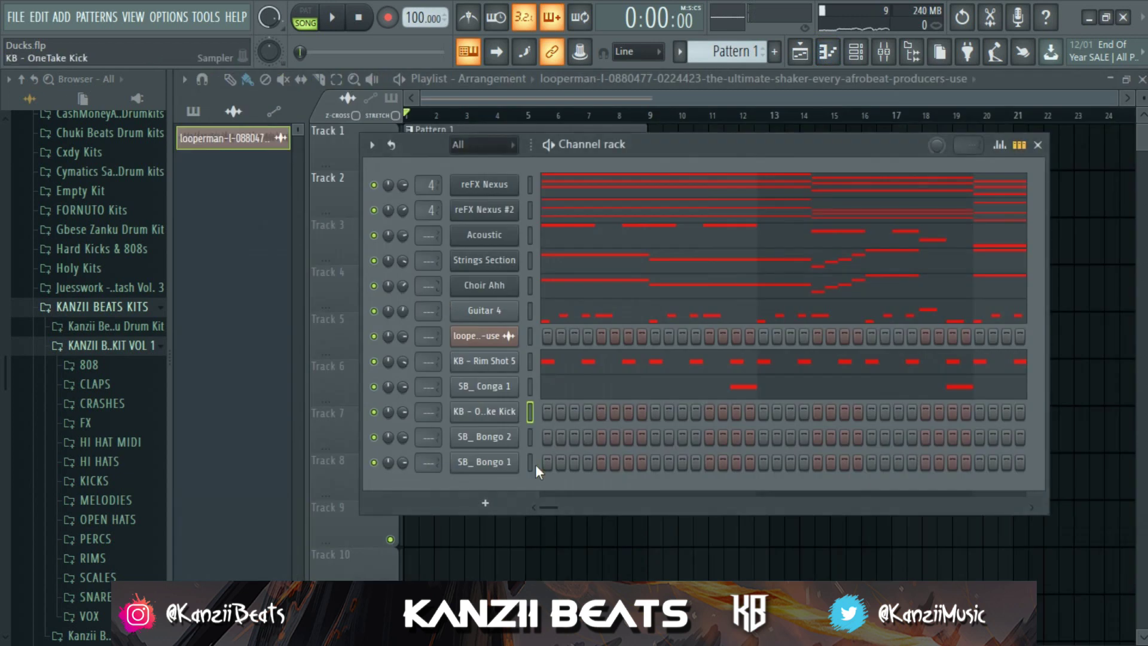
Fill the KB - OneTake Kick channel with a hit every 4 steps and check it in its piano roll during playback
{"action": "right_click", "coordinate": [505, 424]}
{"action": "left_click", "coordinate": [669, 479]}
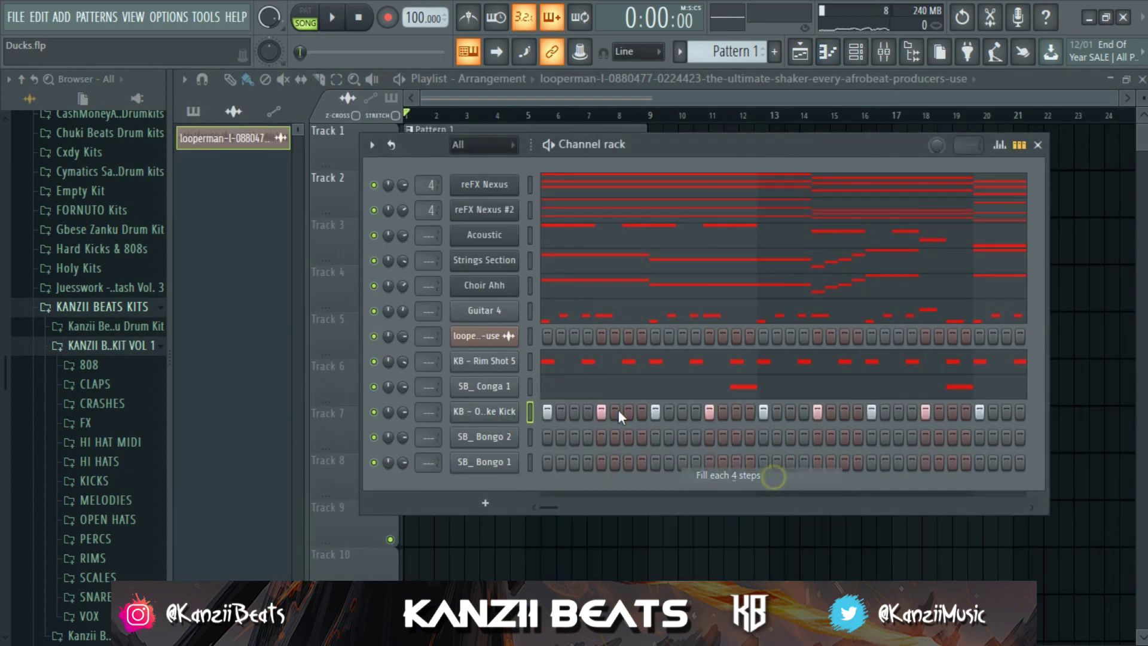
{"action": "right_click", "coordinate": [460, 420]}
{"action": "left_click", "coordinate": [562, 403]}
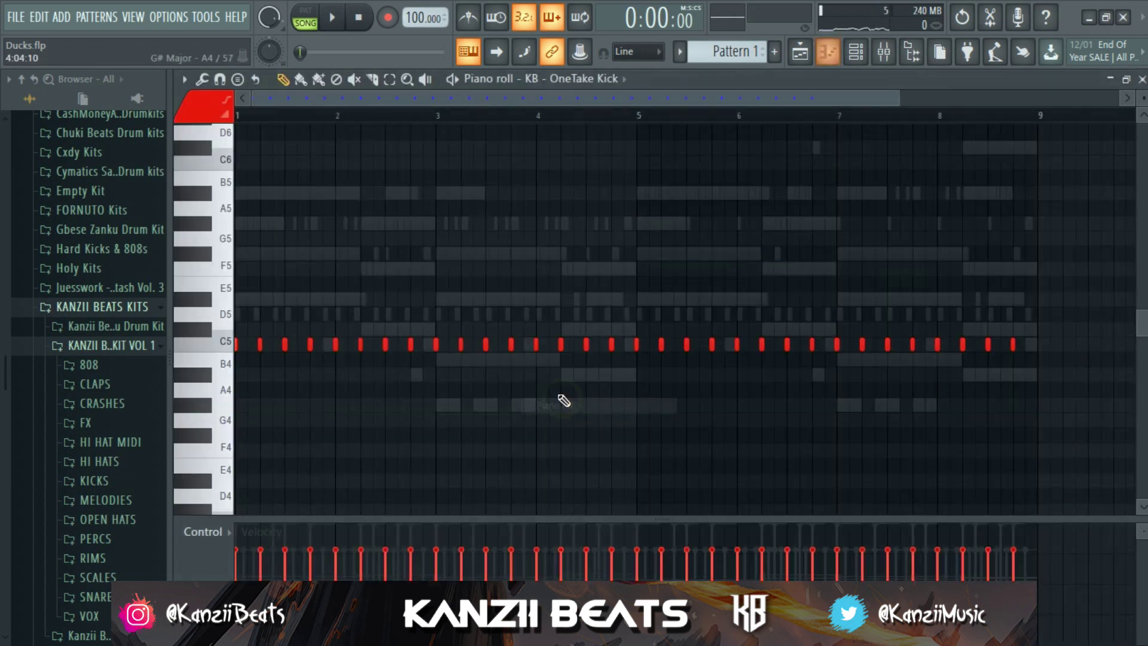
{"action": "key", "text": "space"}
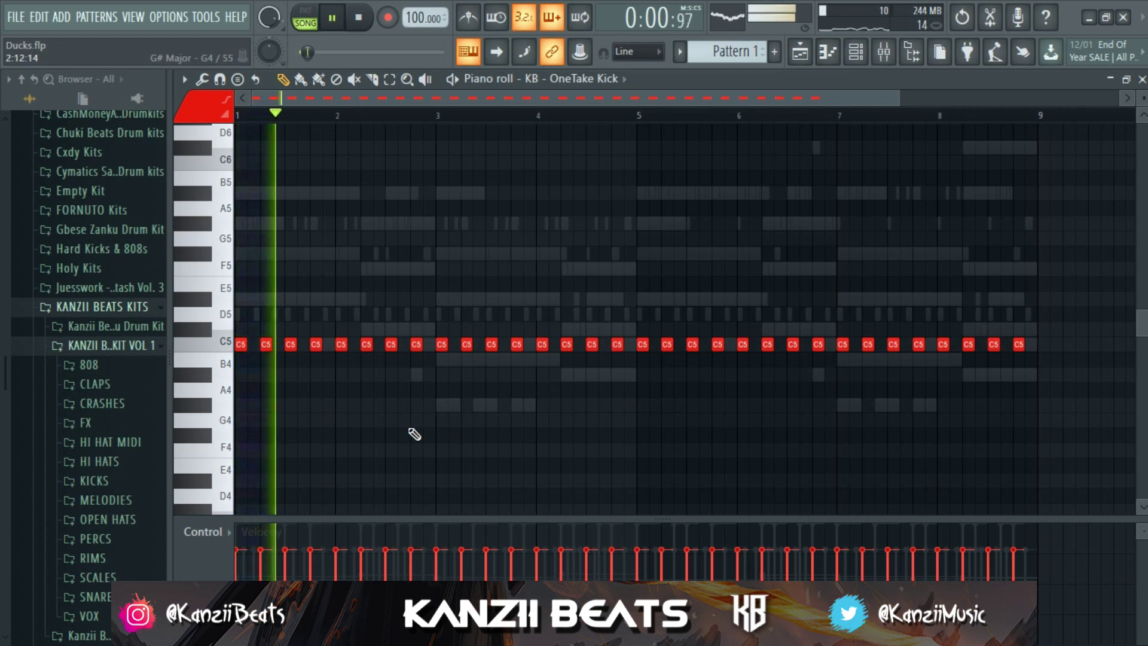
{"action": "key", "text": "F7"}
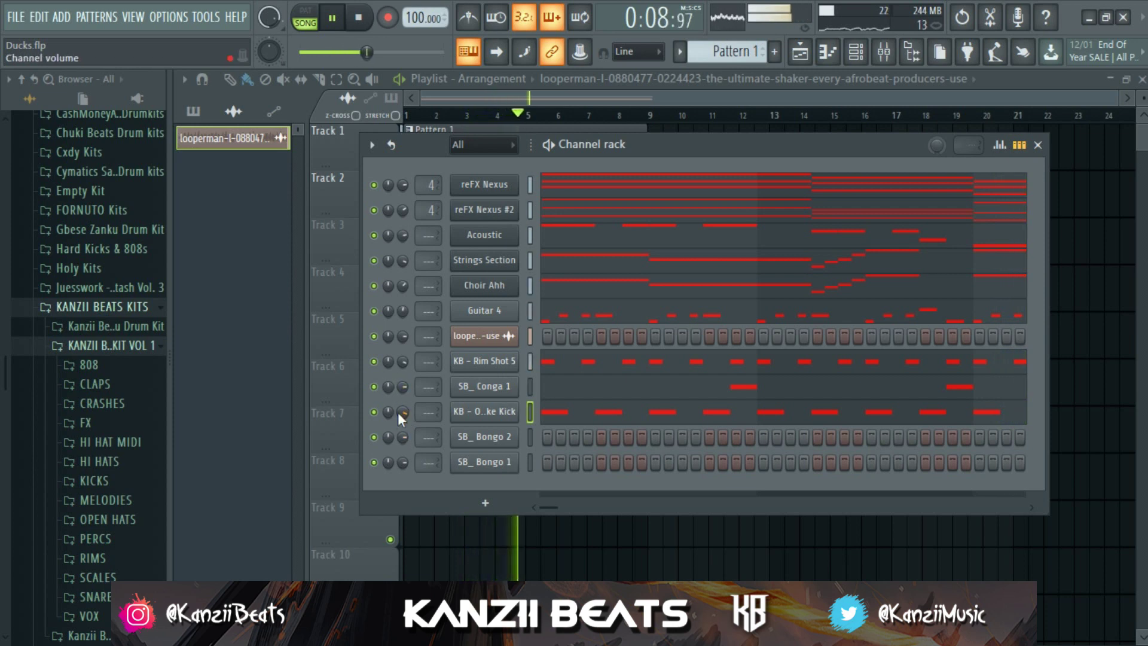
{"action": "key", "text": "space"}
Open the piano roll of SB_ Bongo 2, place a C5 note at step 12 of bar 1 and play the song
{"action": "right_click", "coordinate": [503, 439]}
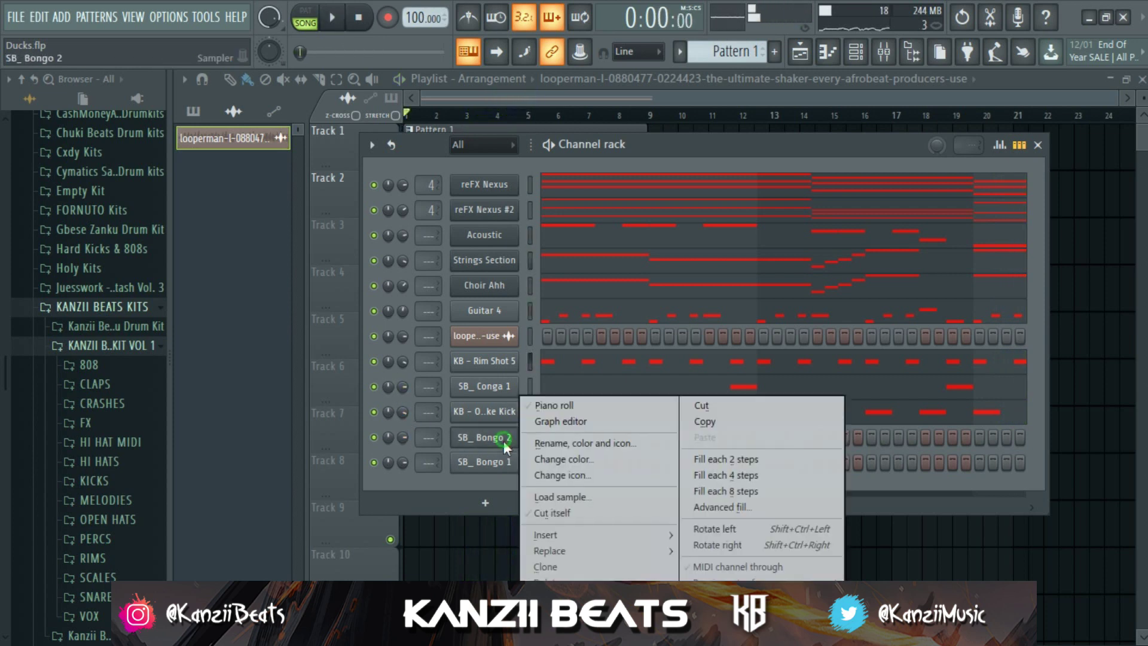
{"action": "left_click", "coordinate": [572, 406]}
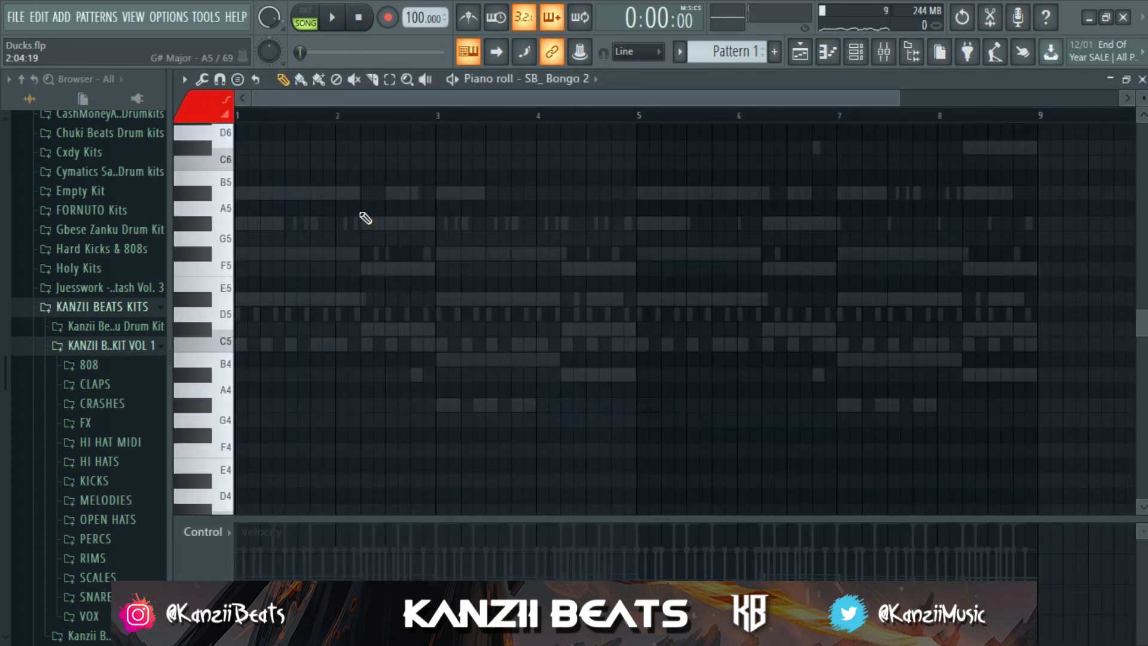
{"action": "left_click", "coordinate": [288, 345]}
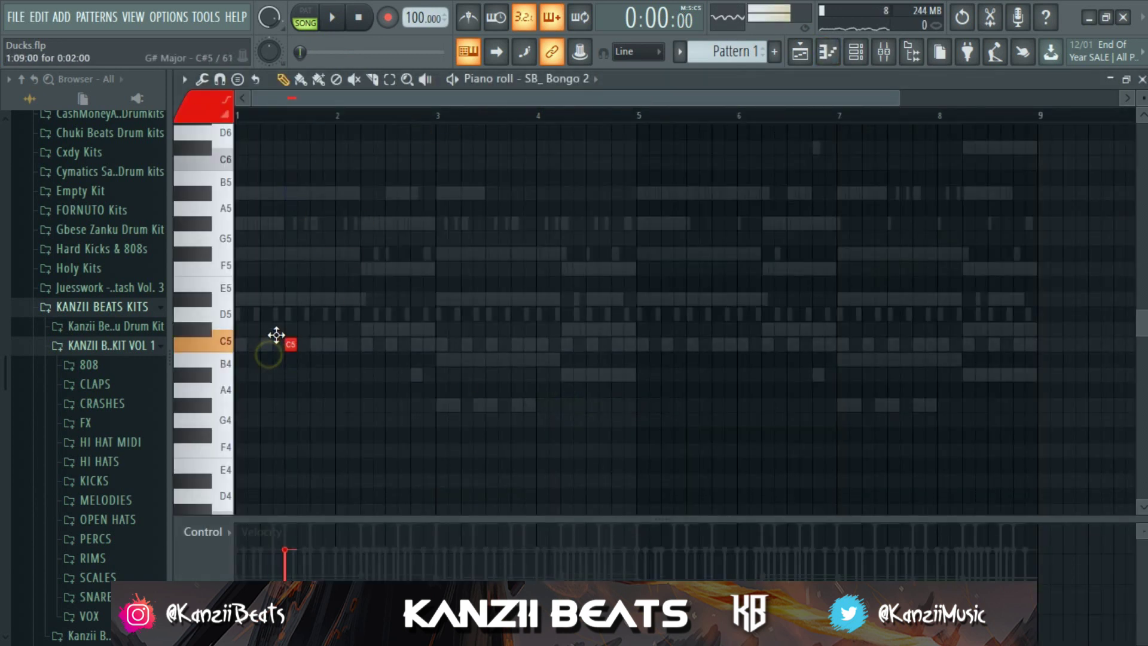
{"action": "left_click_drag", "start_coordinate": [290, 344], "coordinate": [320, 345]}
{"action": "scroll", "coordinate": [303, 346], "scroll_direction": "up", "scroll_amount": 3, "text": "ctrl"}
{"action": "key", "text": "space"}
{"action": "scroll", "coordinate": [336, 342], "scroll_direction": "down", "scroll_amount": 2}
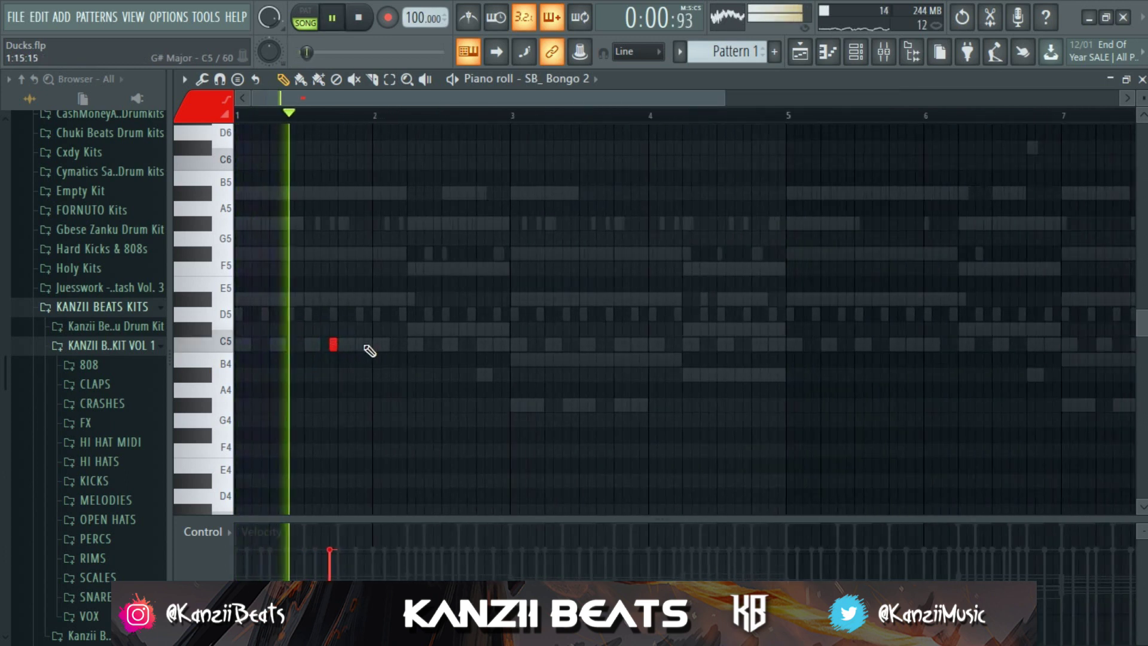
Duplicate the bar 1 bongo note into bars 2 to 8, deselect it and play the song
{"action": "key", "text": "space"}
{"action": "left_click_drag", "start_coordinate": [377, 115], "coordinate": [238, 115]}
{"action": "key", "text": "ctrl+b"}
{"action": "key", "text": "ctrl+b"}
{"action": "key", "text": "ctrl+b"}
{"action": "key", "text": "ctrl+b"}
{"action": "key", "text": "ctrl+b"}
{"action": "key", "text": "ctrl+b"}
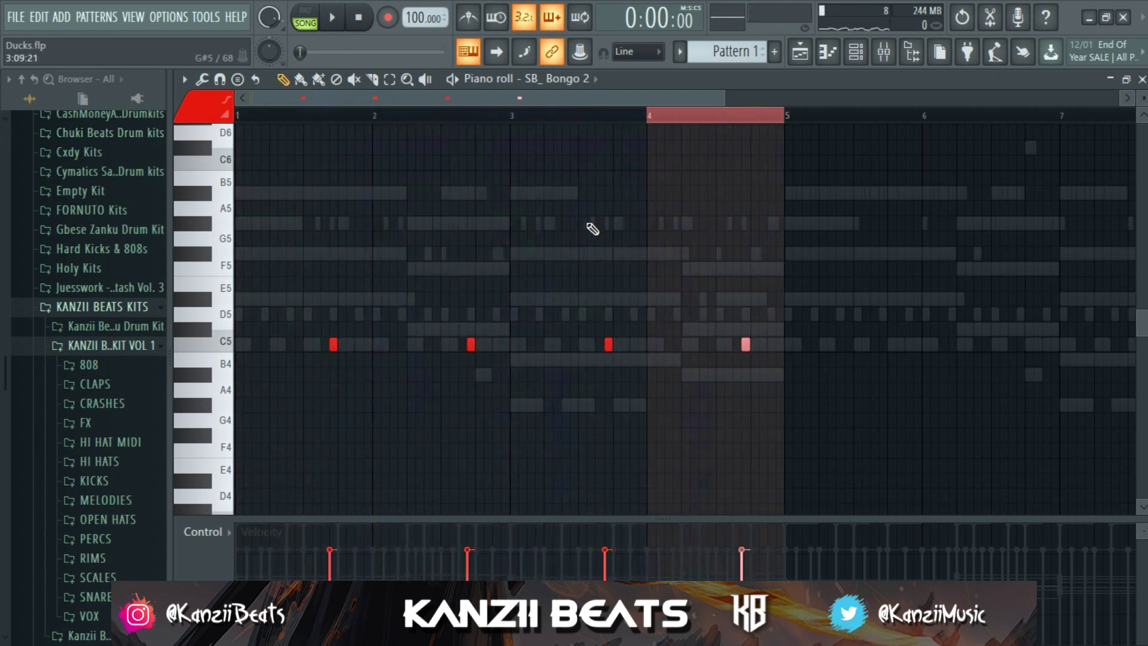
{"action": "key", "text": "ctrl+b"}
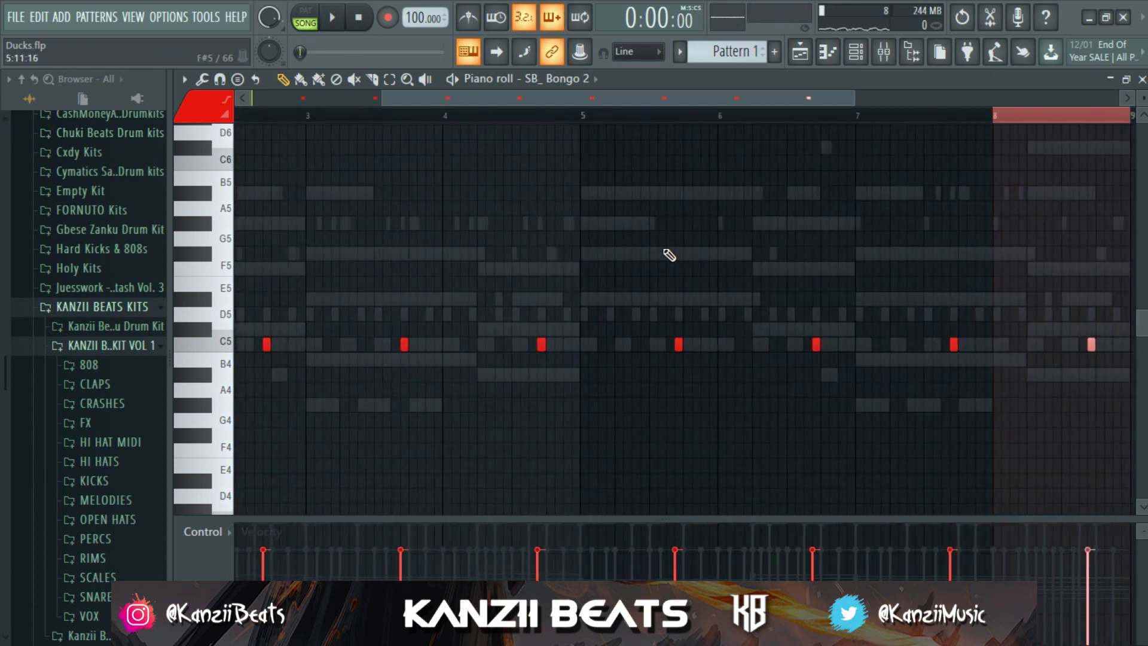
{"action": "key", "text": "ctrl+d"}
{"action": "key", "text": "space"}
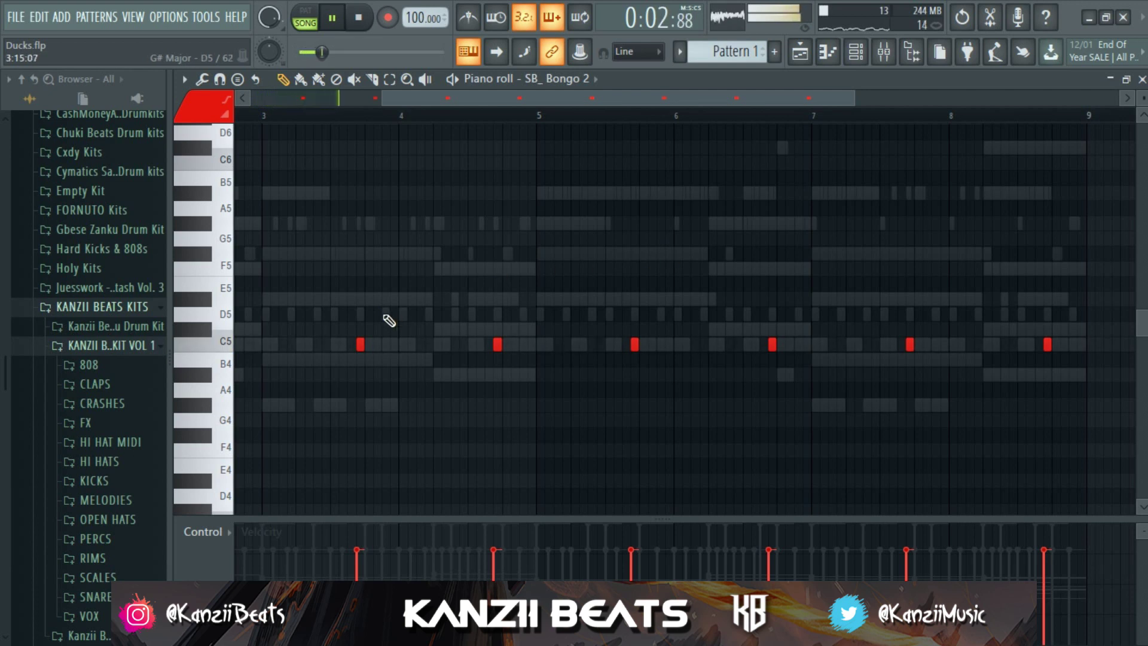
Open the piano roll of SB_ Bongo 1, place a G#4 note just past the middle of bar 1 and audition it with the song
{"action": "key", "text": "F7"}
{"action": "key", "text": "space"}
{"action": "right_click", "coordinate": [501, 444]}
{"action": "left_click", "coordinate": [497, 443]}
{"action": "right_click", "coordinate": [496, 463]}
{"action": "left_click", "coordinate": [555, 407]}
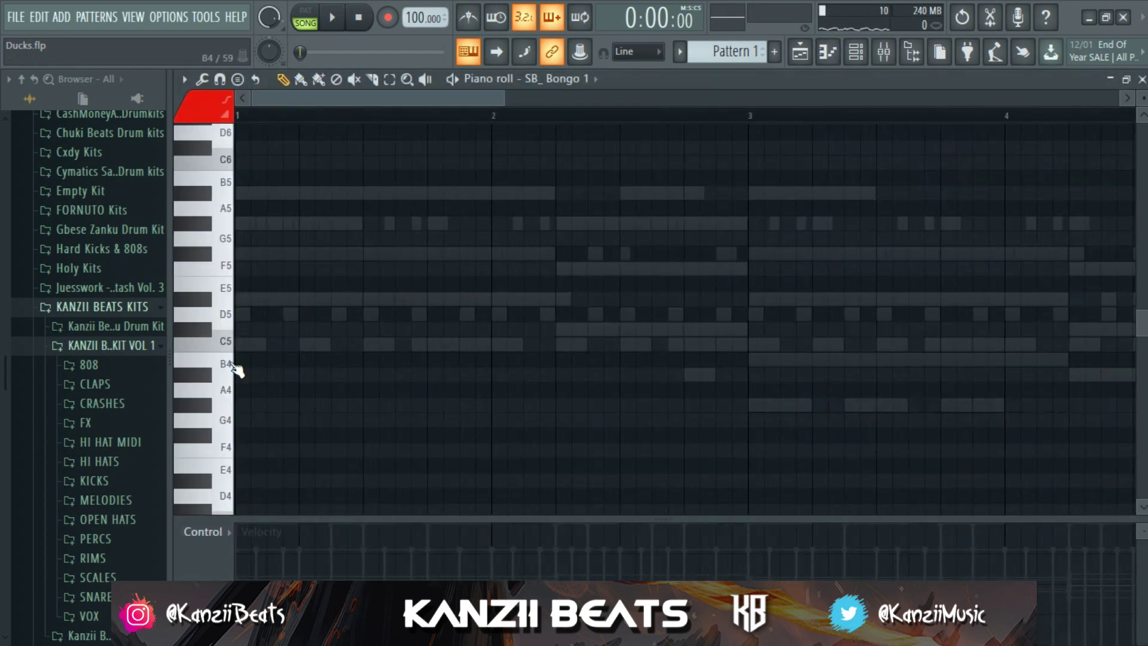
{"action": "left_click_drag", "start_coordinate": [265, 405], "coordinate": [277, 412]}
{"action": "scroll", "coordinate": [284, 420], "scroll_direction": "up", "scroll_amount": 2}
{"action": "scroll", "coordinate": [285, 419], "scroll_direction": "down", "scroll_amount": 2}
{"action": "left_click", "coordinate": [283, 405]}
{"action": "key", "text": "space"}
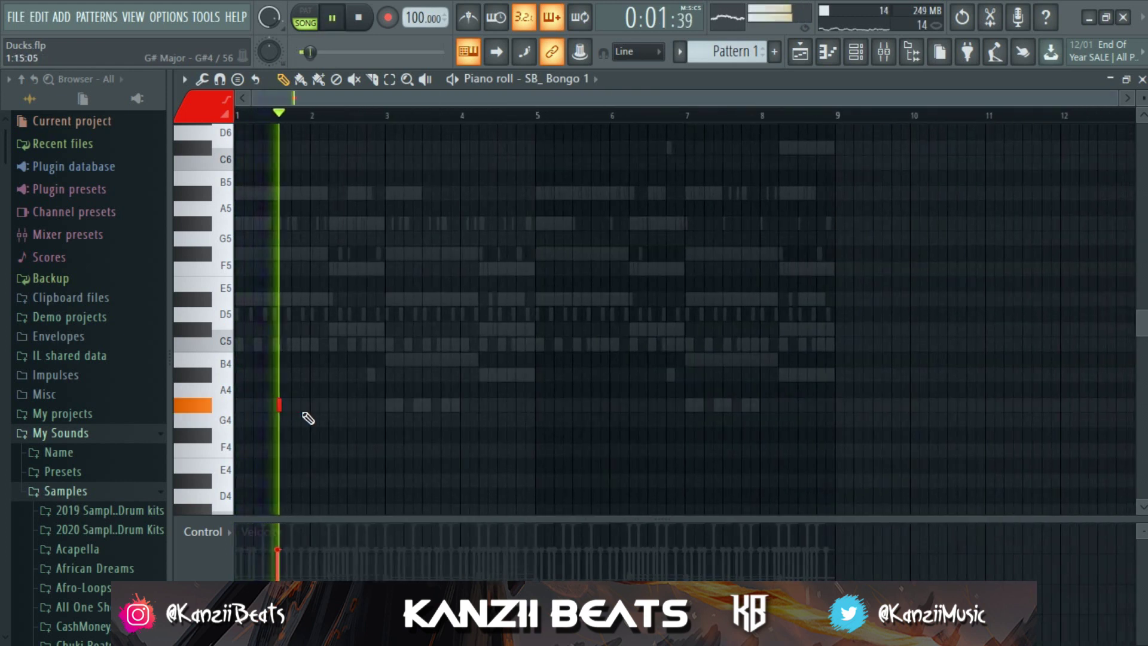
{"action": "key", "text": "space"}
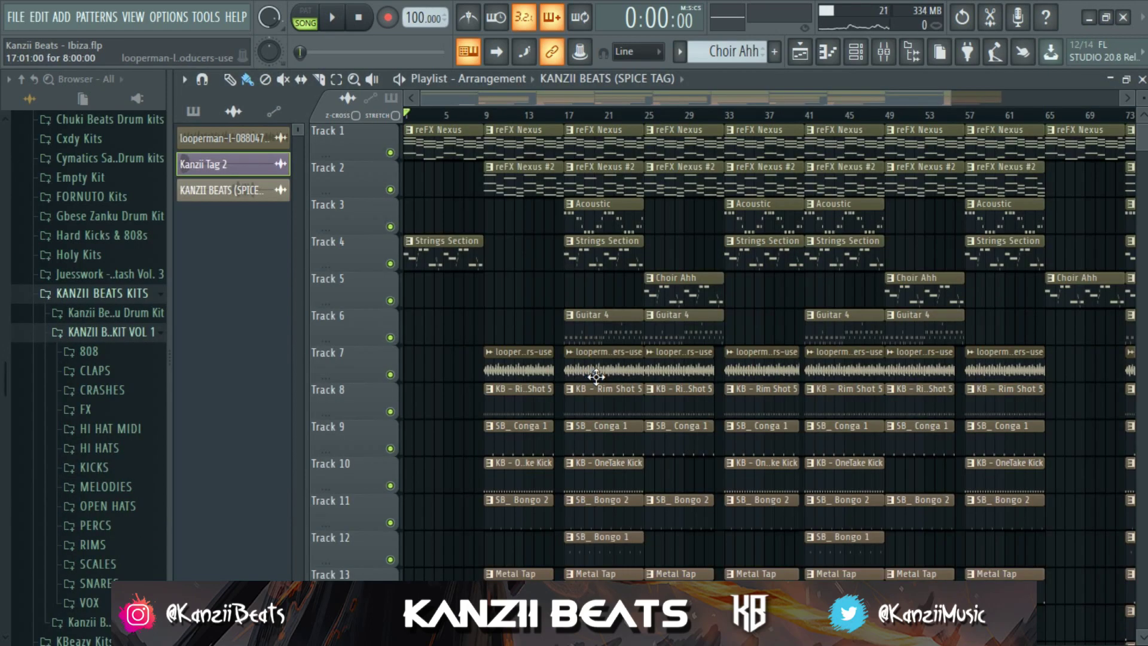
Mark bars 17 to 32 in the arranged Ibiza project's playlist and show the mixer
{"action": "scroll", "coordinate": [596, 376], "scroll_direction": "down", "scroll_amount": 2, "text": "ctrl"}
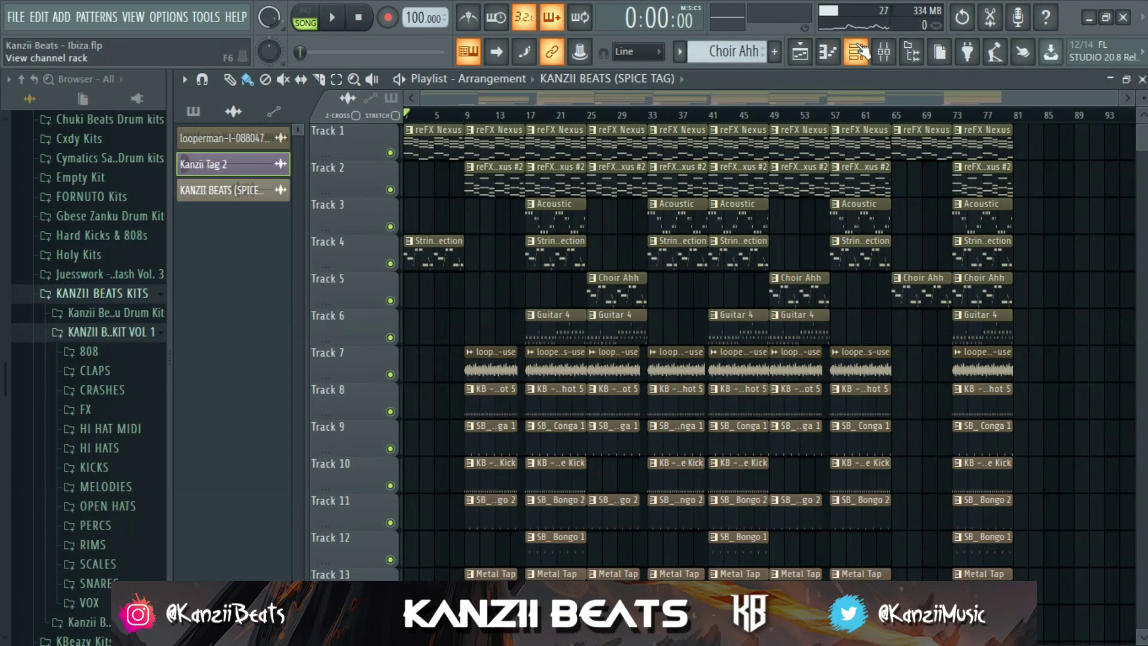
{"action": "left_click_drag", "start_coordinate": [526, 115], "coordinate": [647, 134]}
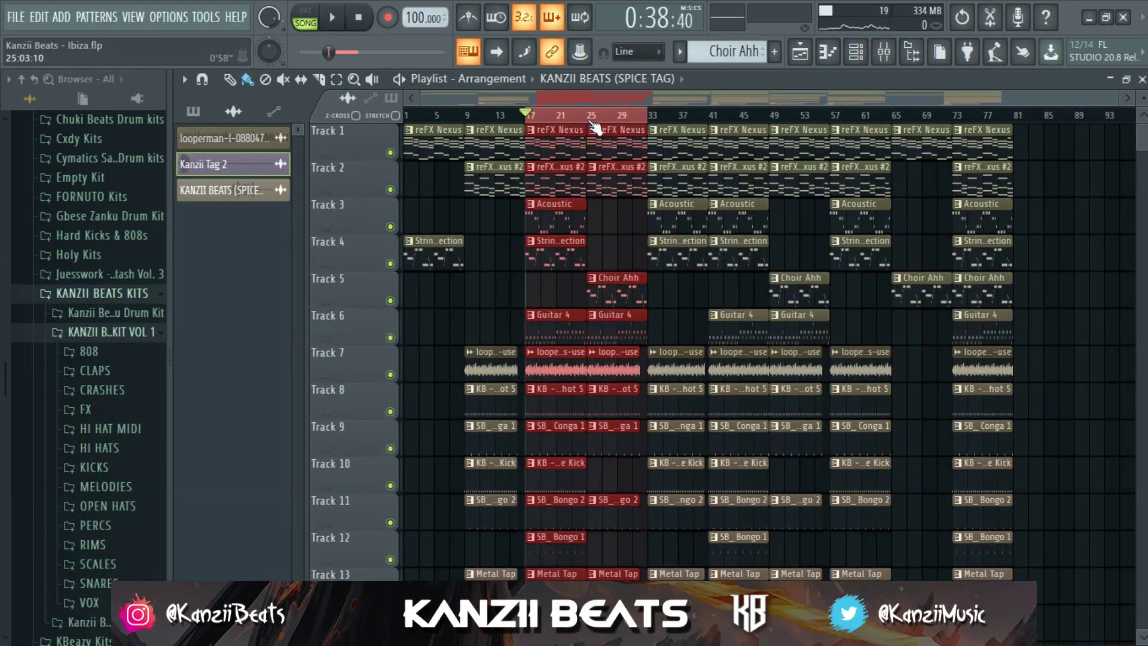
{"action": "left_click", "coordinate": [883, 51]}
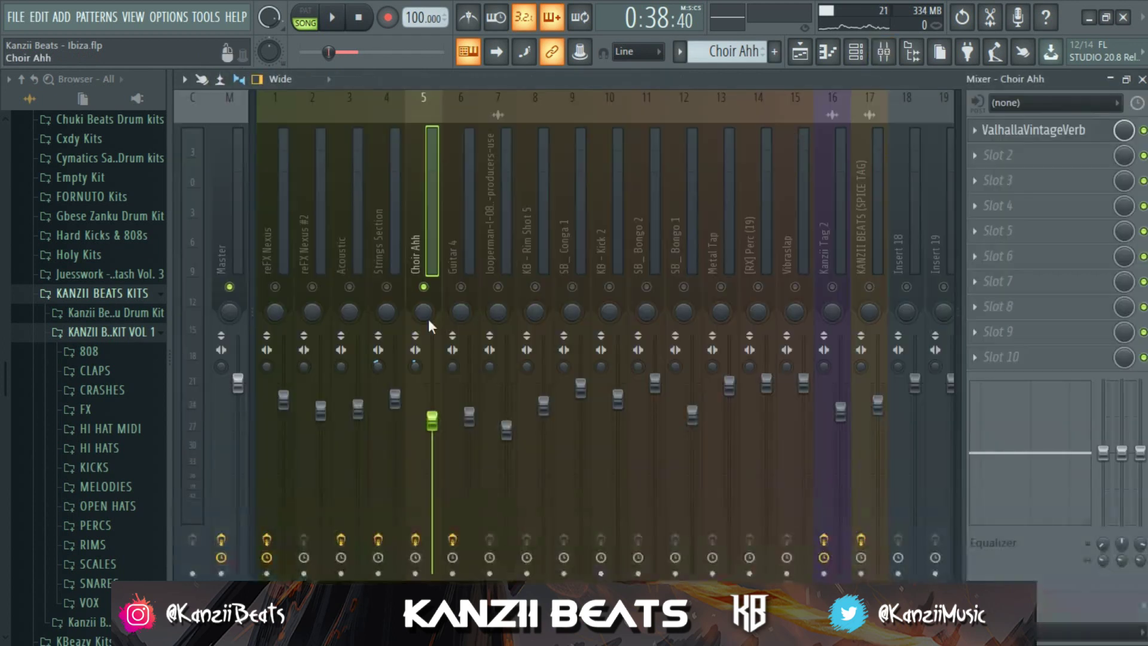
Solo the Guitar 4 mixer track and review its Fruity parametric EQ 2 curve
{"action": "left_click", "coordinate": [466, 241]}
{"action": "left_click", "coordinate": [1011, 135]}
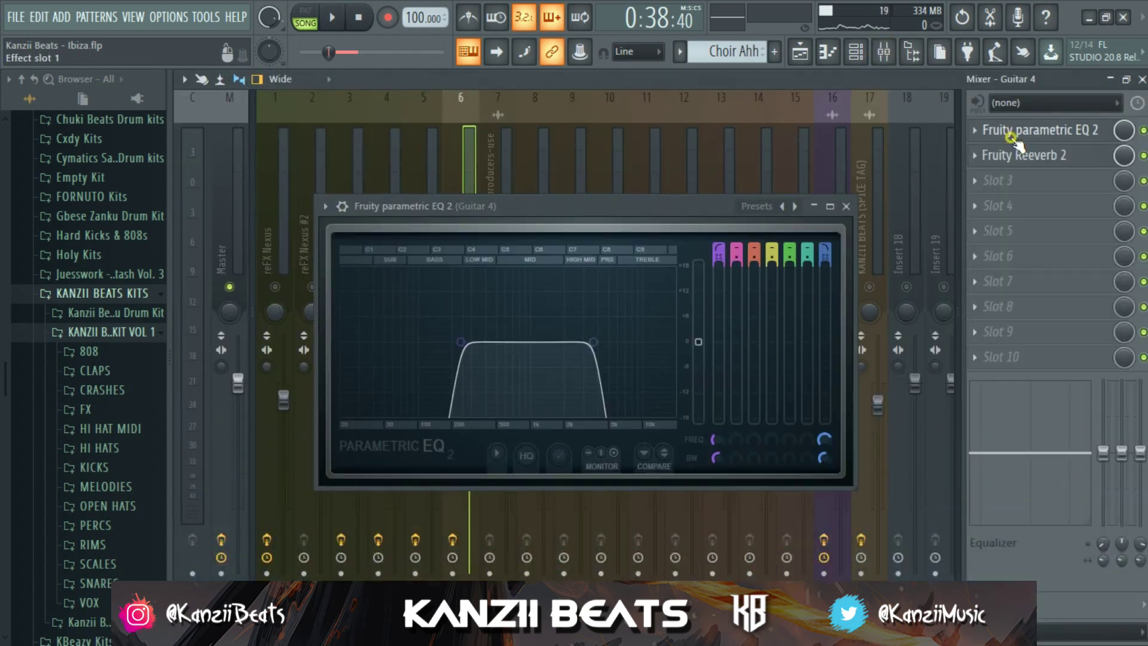
{"action": "left_click_drag", "start_coordinate": [644, 206], "coordinate": [678, 145]}
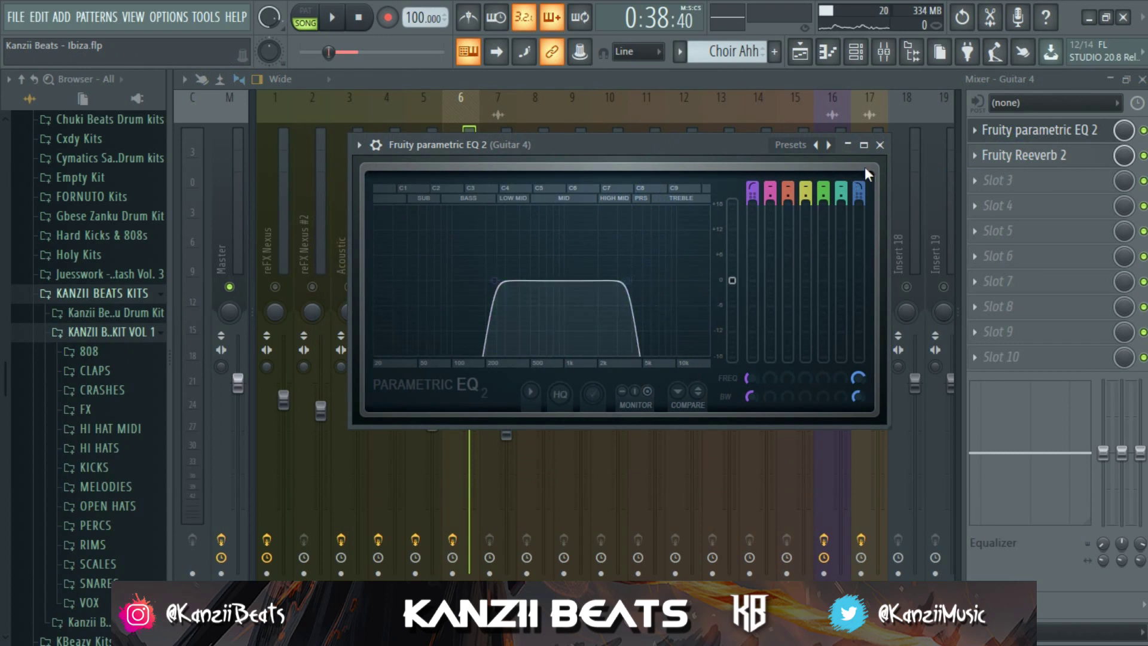
{"action": "left_click", "coordinate": [879, 145]}
{"action": "left_click", "coordinate": [1016, 130]}
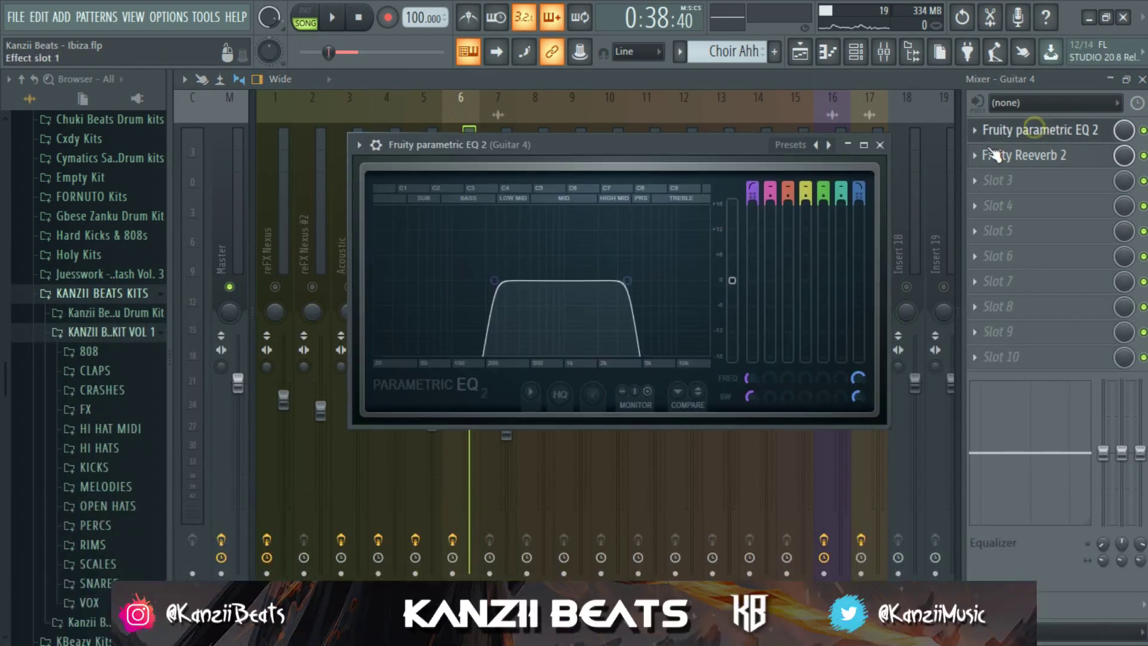
{"action": "left_click", "coordinate": [880, 145]}
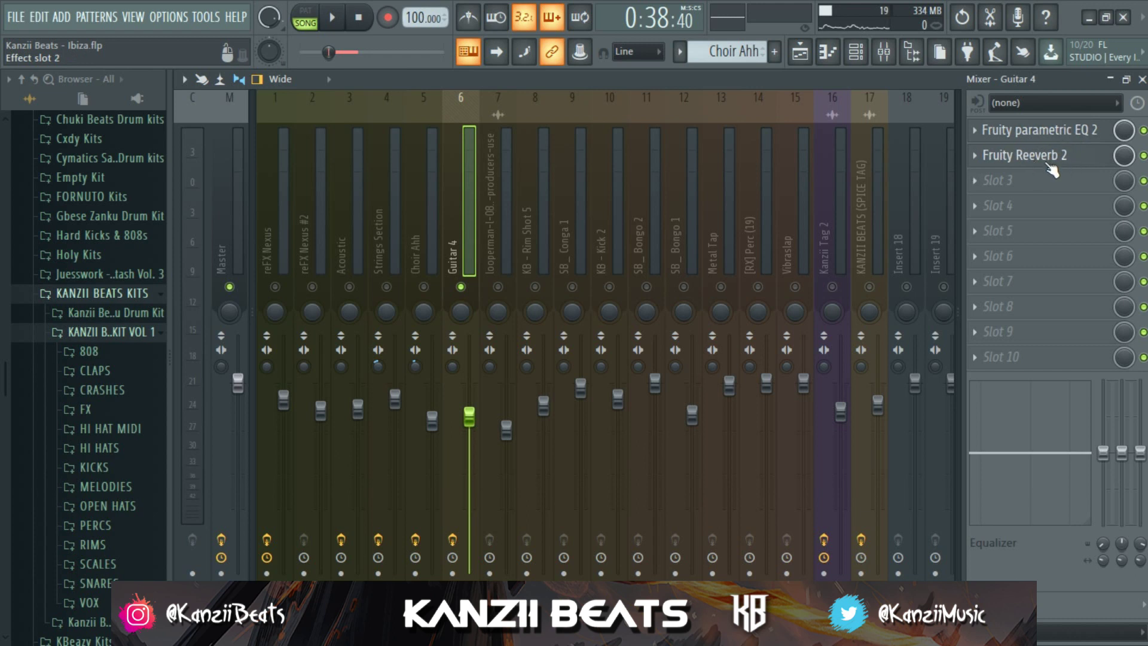
Set the stereo separation of Guitar 4's Fruity Reeverb 2 to 100% and play back the soloed guitar
{"action": "left_click", "coordinate": [1028, 158]}
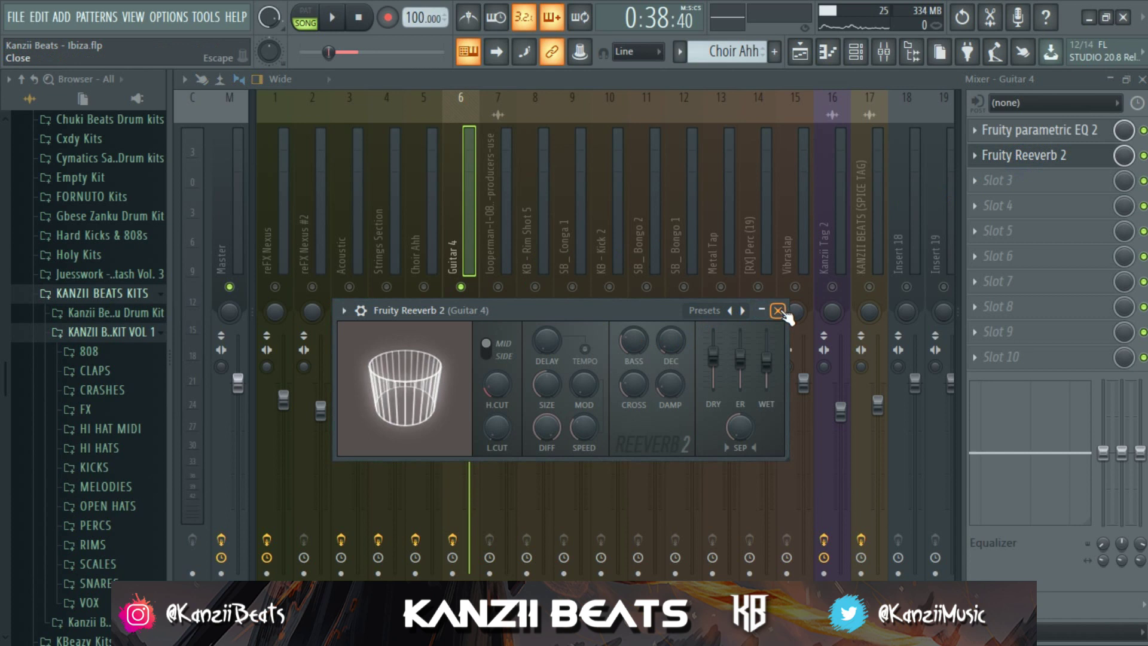
{"action": "left_click_drag", "start_coordinate": [739, 428], "coordinate": [739, 419]}
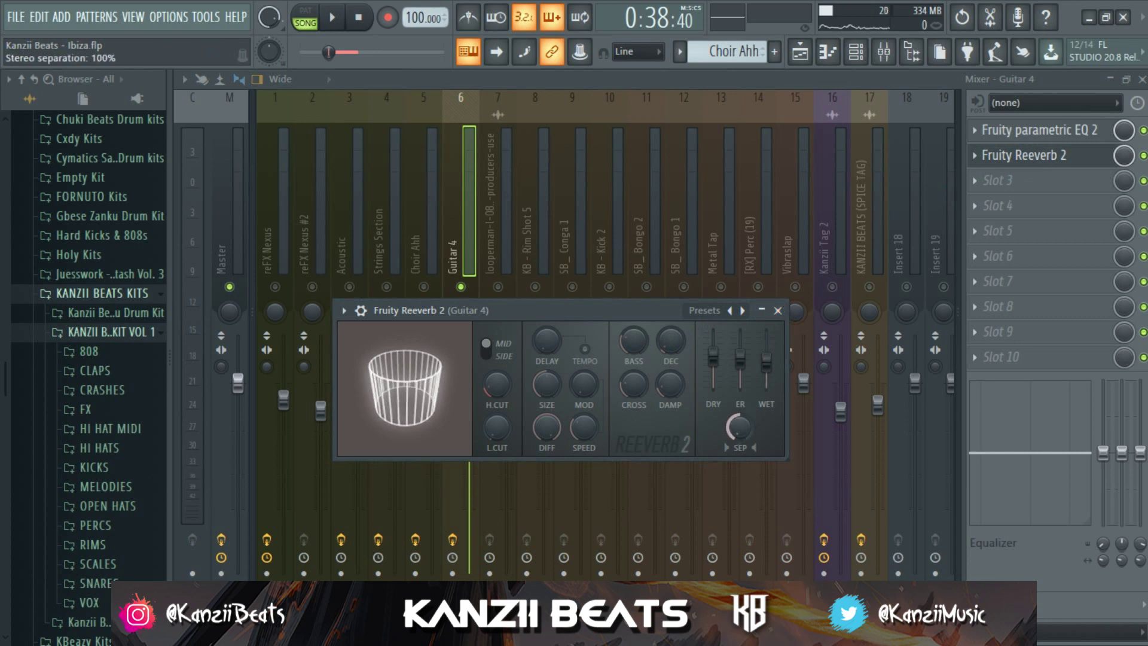
{"action": "left_click", "coordinate": [777, 311]}
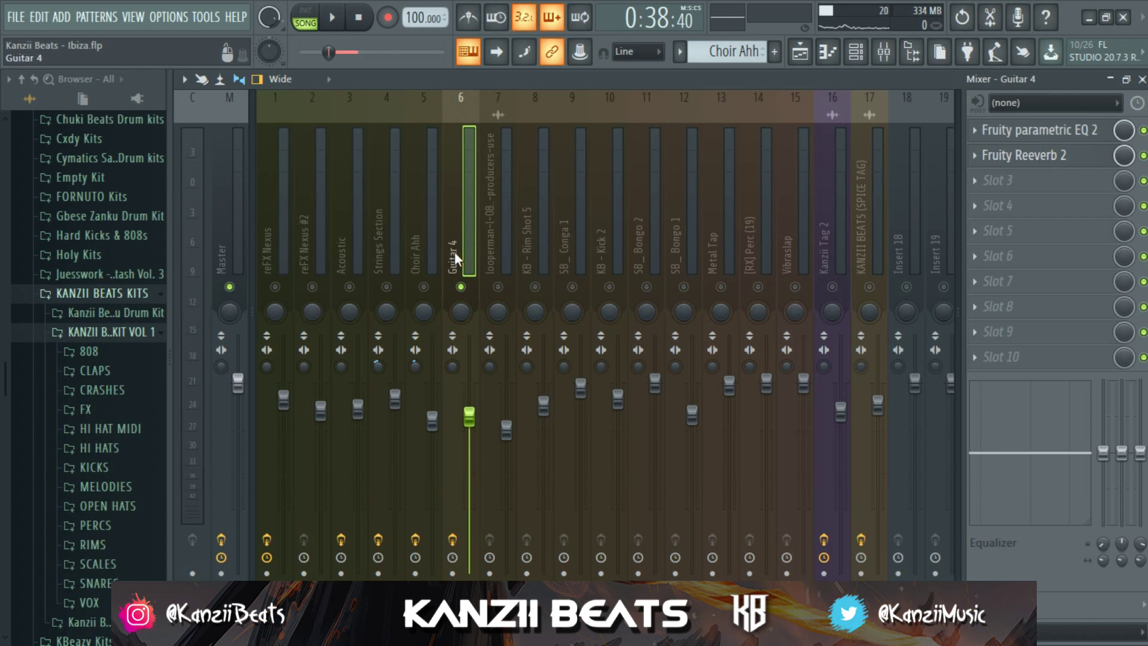
{"action": "key", "text": "space"}
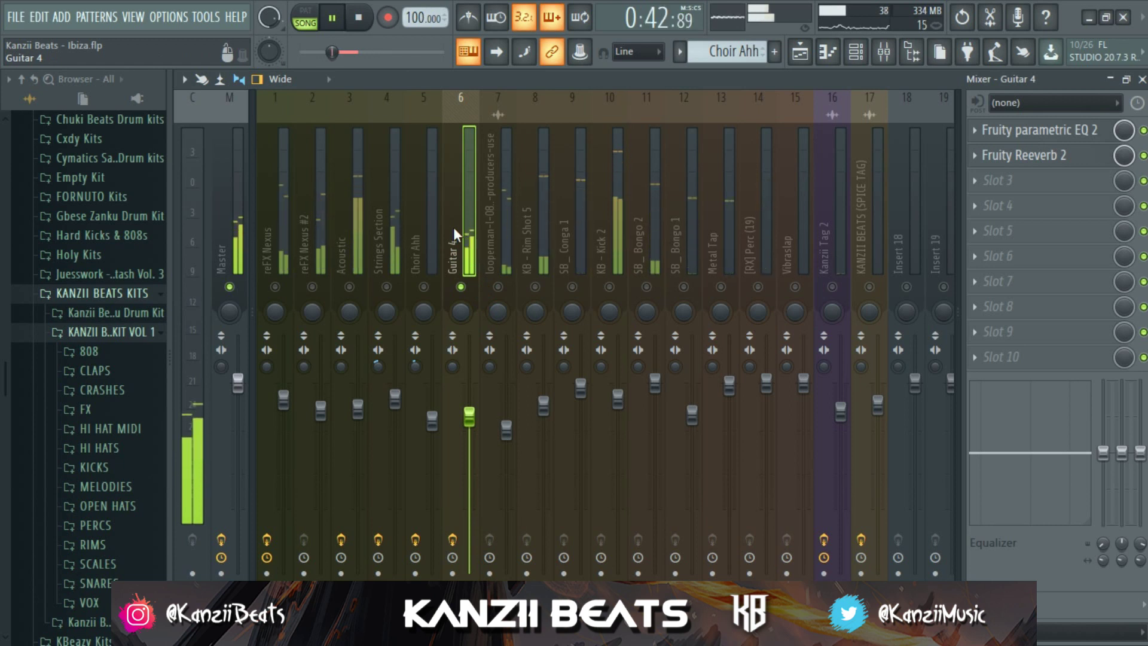
{"action": "key", "text": "space"}
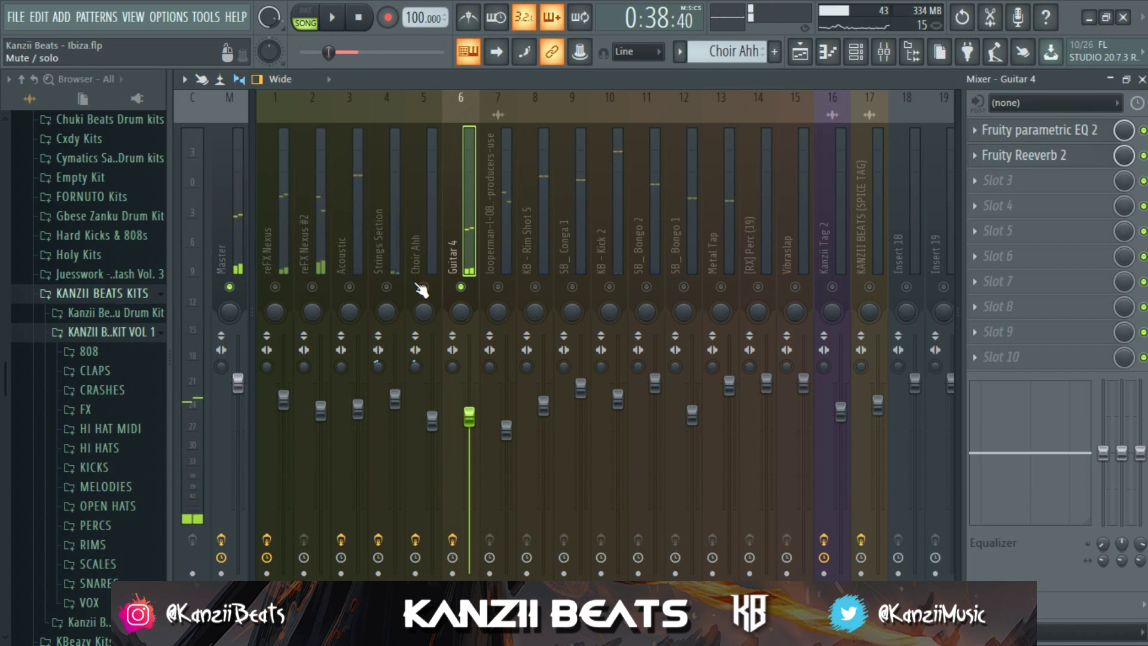
Solo the Choir Ahh mixer track and move the song position to bar 25
{"action": "left_click", "coordinate": [428, 228]}
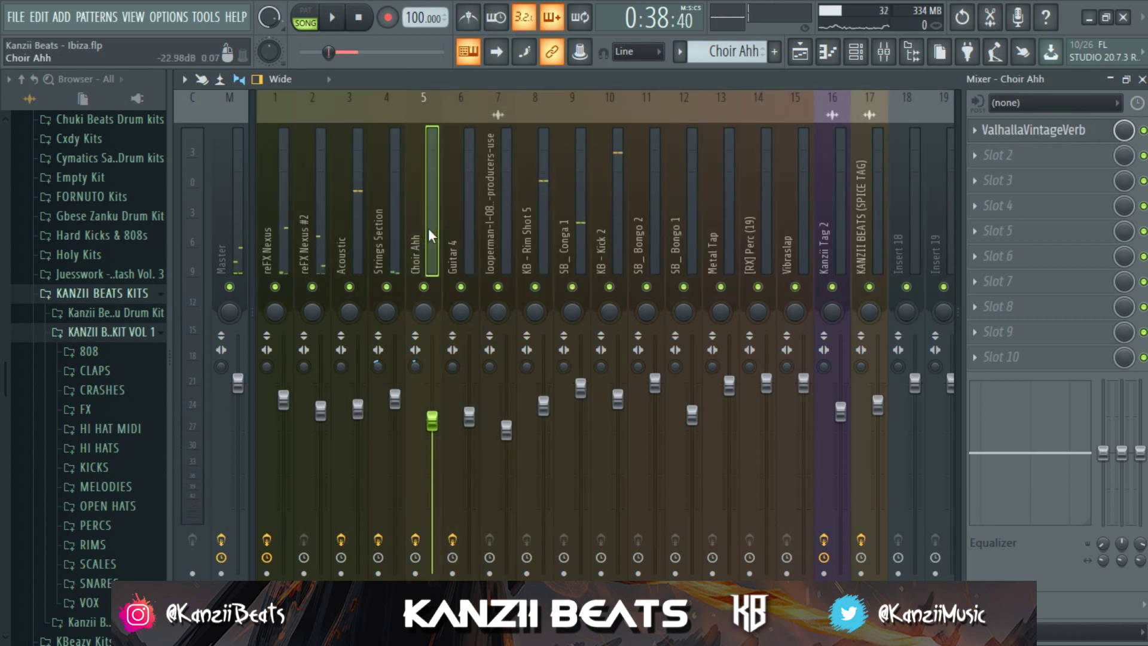
{"action": "key", "text": "F5"}
{"action": "left_click", "coordinate": [589, 115]}
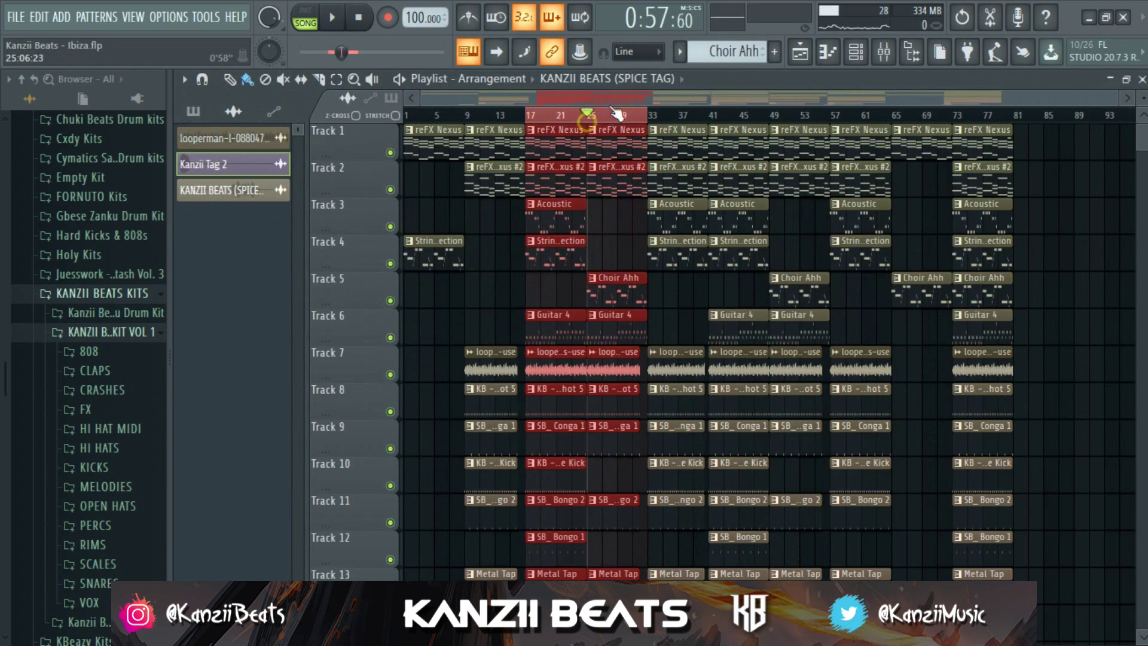
{"action": "left_click", "coordinate": [883, 52]}
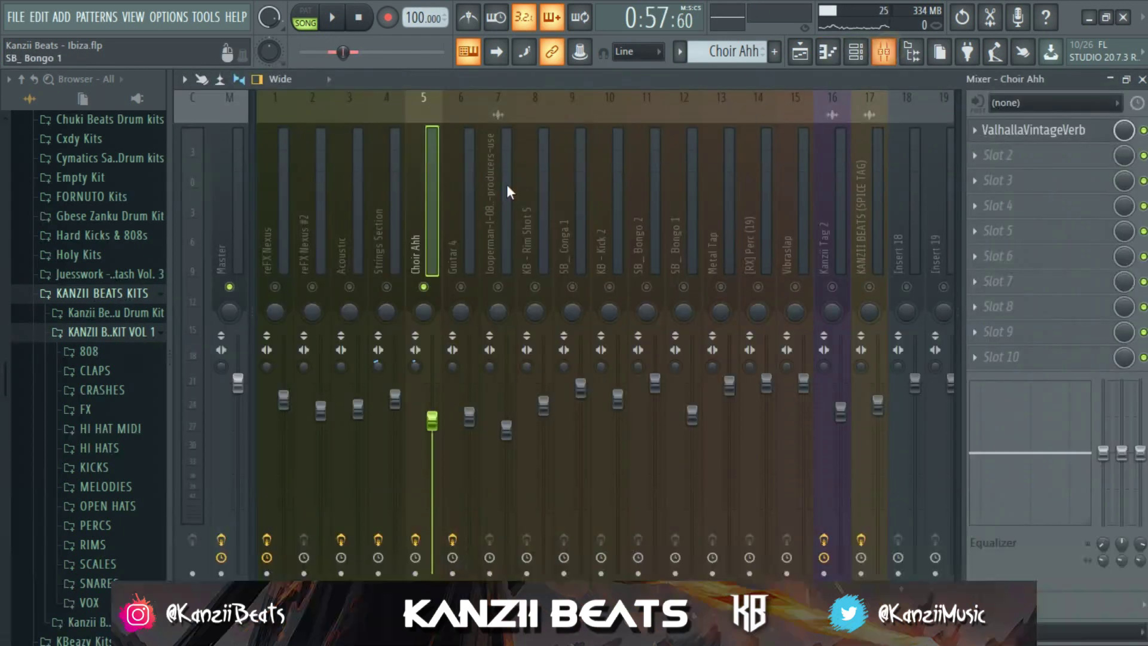
Check the ValhallaVintageVerb effect on Choir Ahh and listen to the soloed choir from bar 25
{"action": "left_click", "coordinate": [1015, 137]}
{"action": "key", "text": "space"}
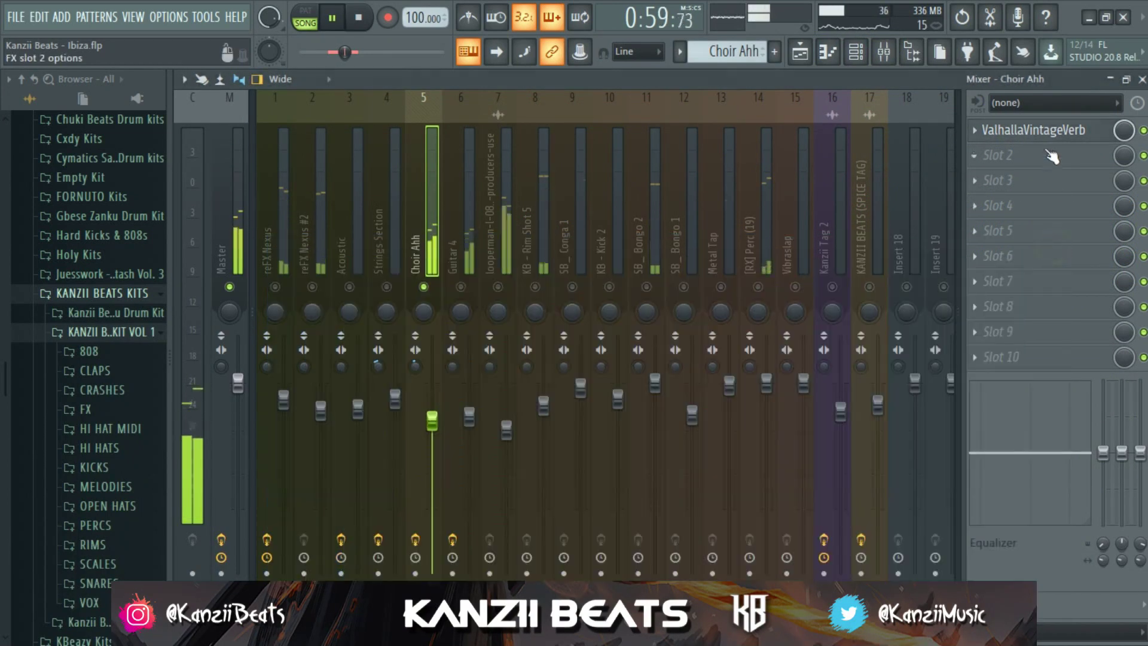
{"action": "left_click", "coordinate": [1053, 245]}
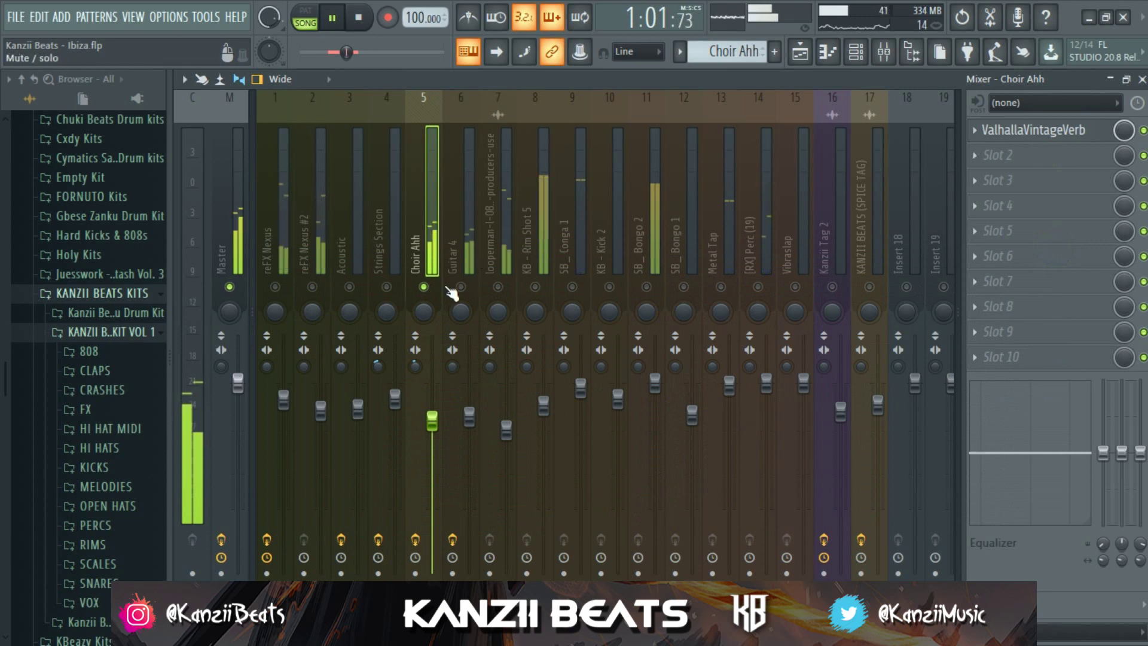
{"action": "key", "text": "space"}
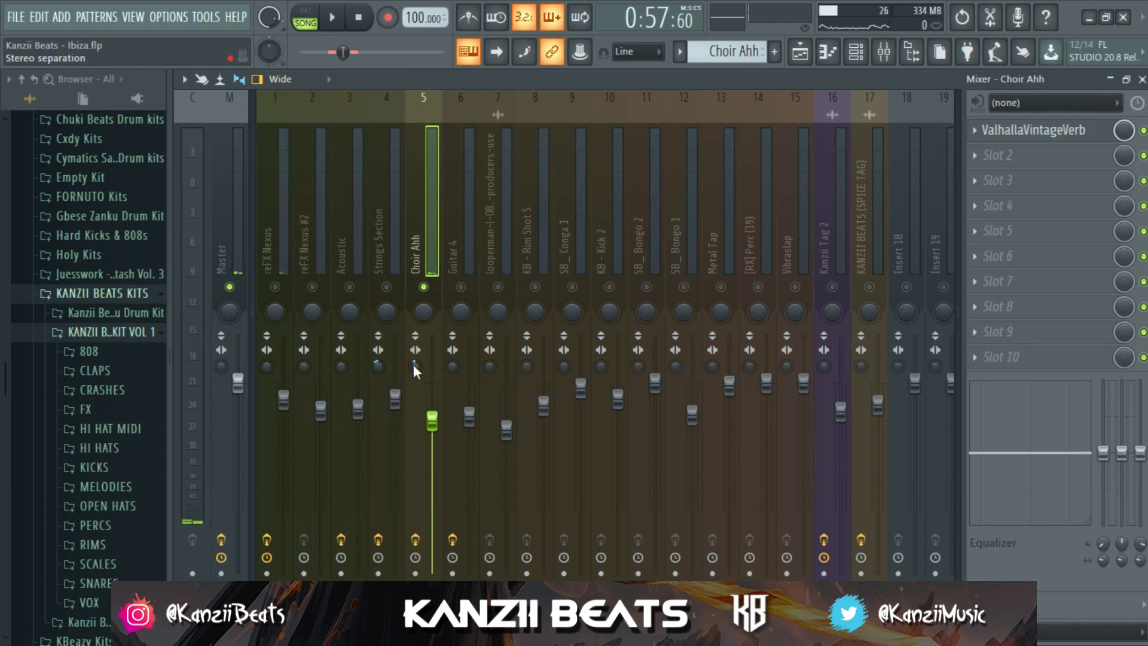
Move the song position back to bar 17 in the playlist and return to the mixer
{"action": "key", "text": "F5"}
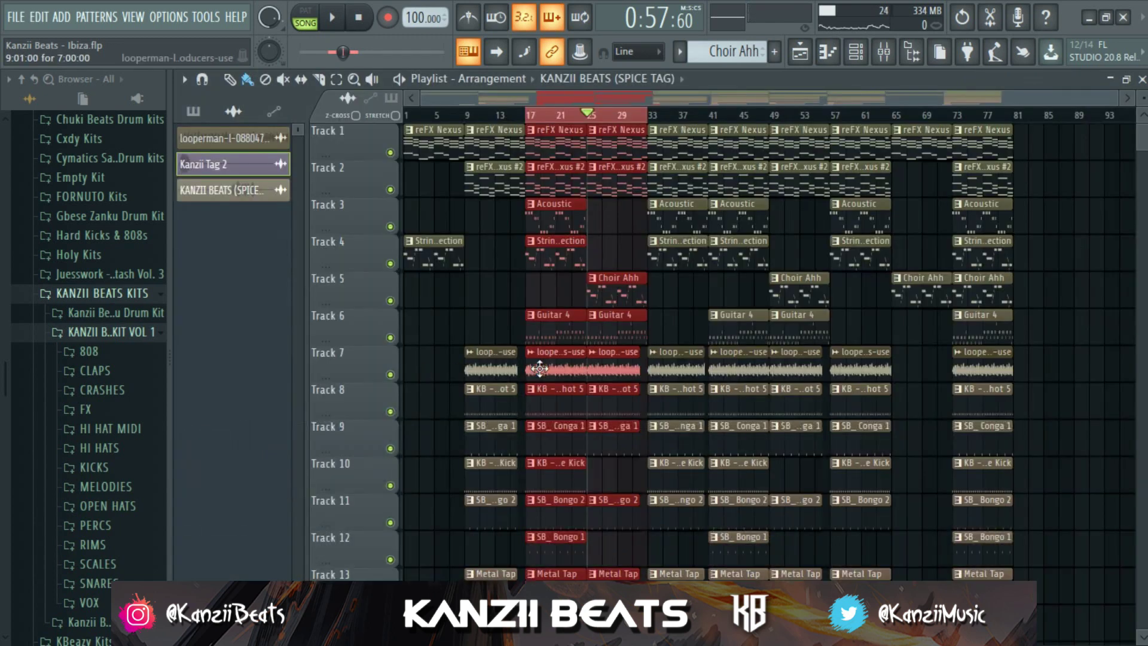
{"action": "left_click", "coordinate": [886, 61]}
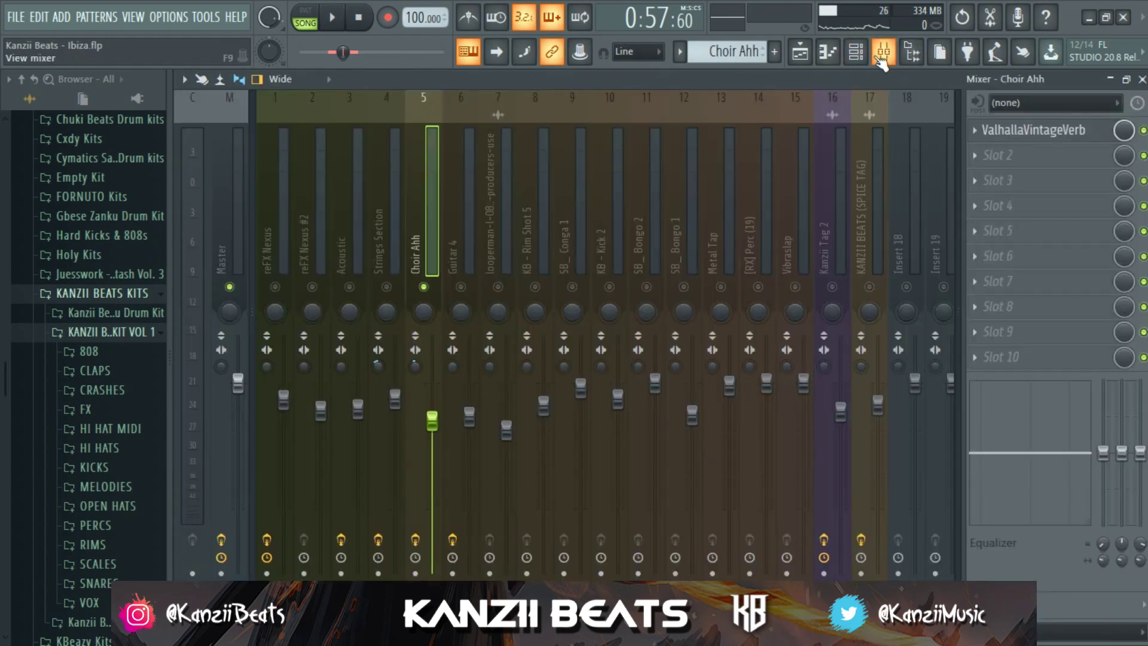
{"action": "left_click", "coordinate": [880, 63]}
{"action": "left_click", "coordinate": [800, 53]}
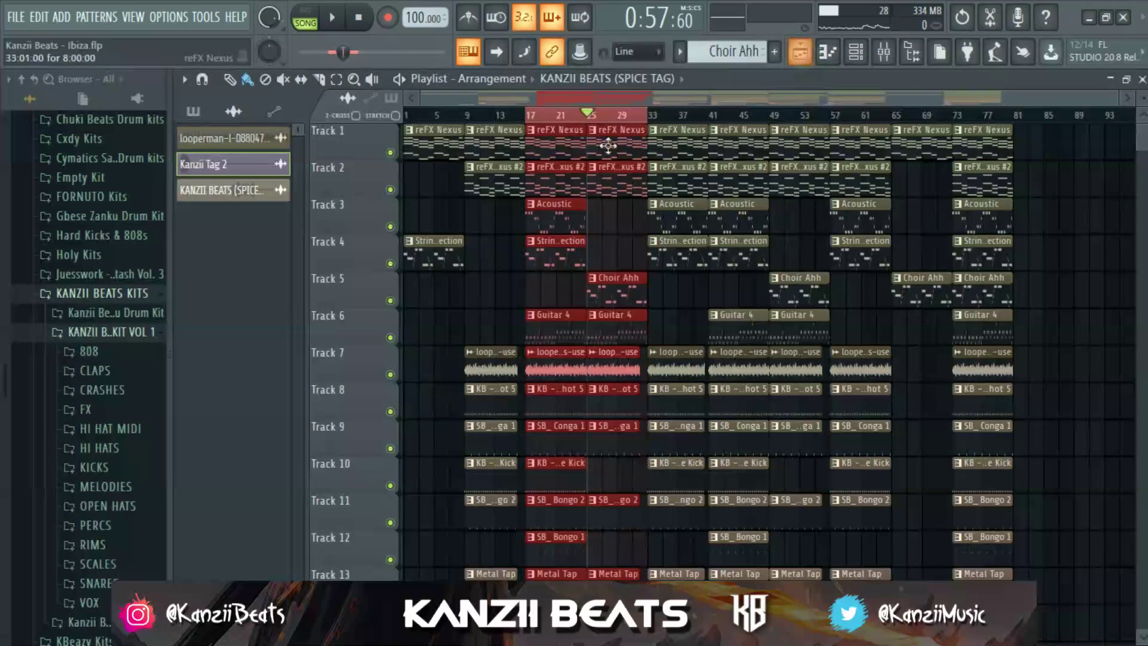
{"action": "left_click", "coordinate": [526, 115]}
{"action": "left_click", "coordinate": [885, 53]}
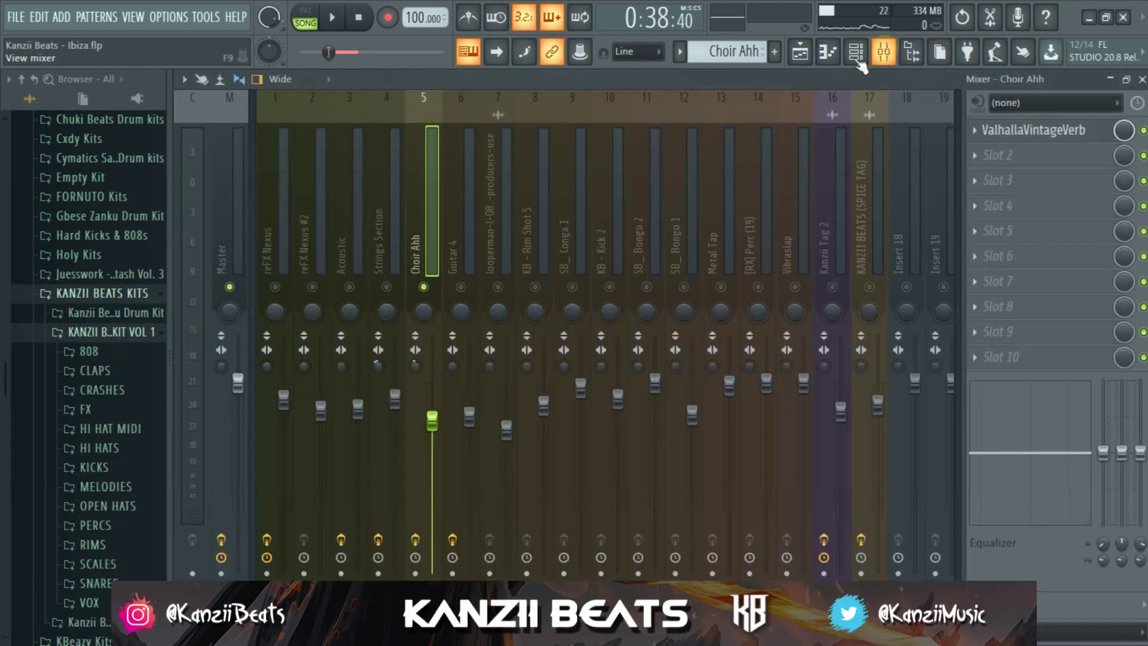
Unmute the Strings Section mixer track and open its Wider effect for inspection
{"action": "left_click", "coordinate": [383, 312]}
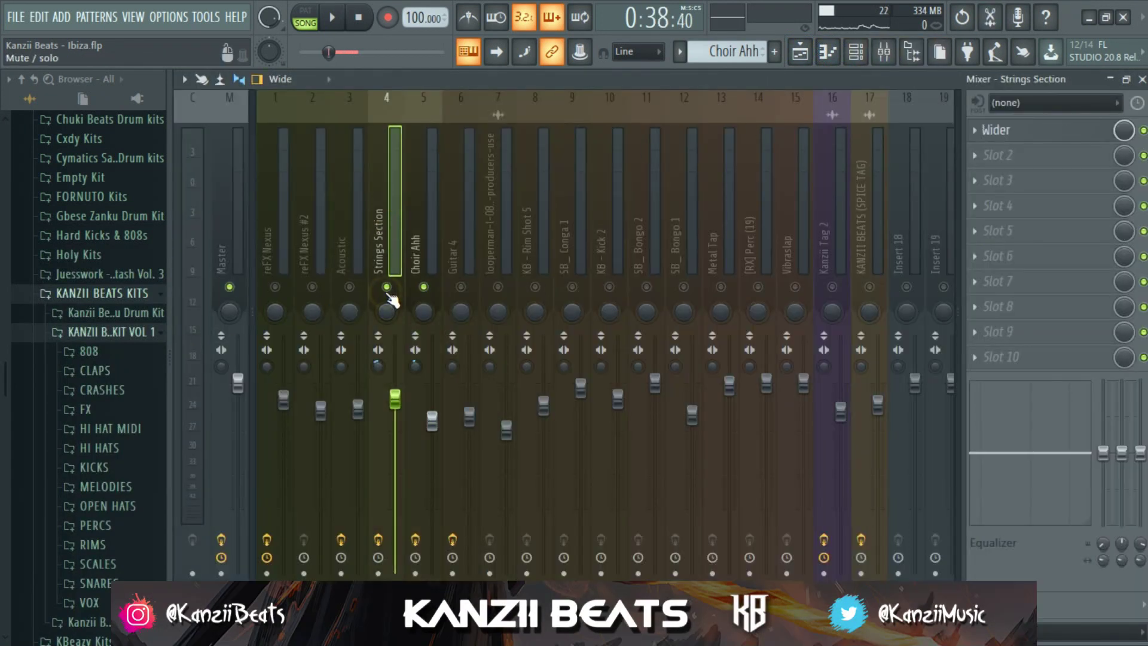
{"action": "left_click", "coordinate": [1006, 142]}
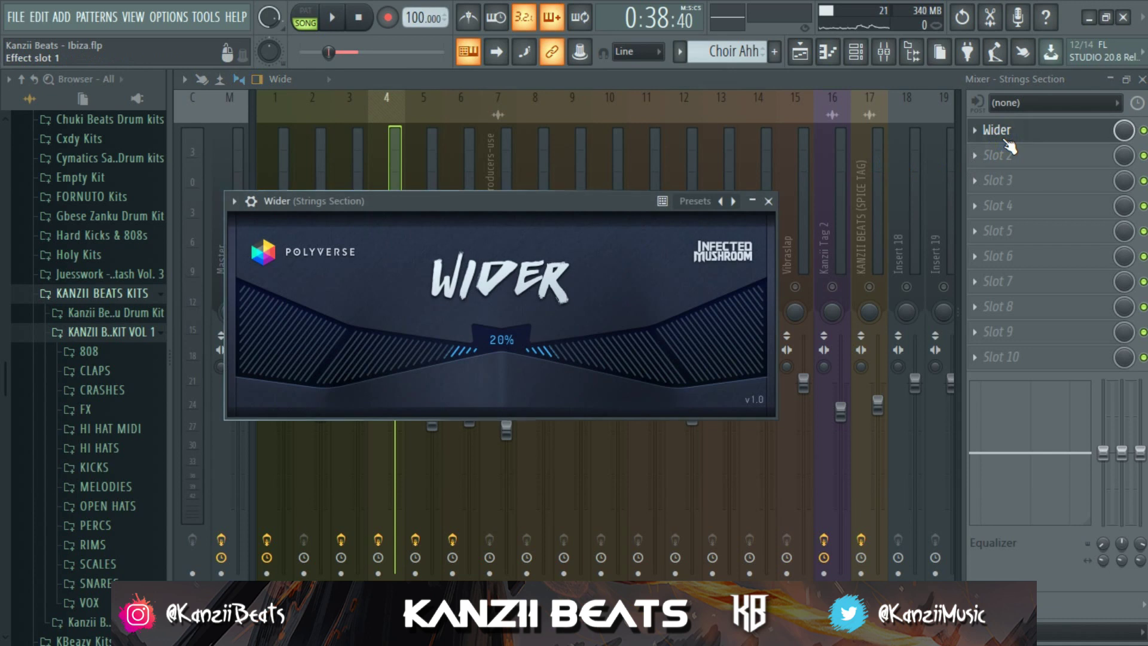
{"action": "left_click_drag", "start_coordinate": [496, 201], "coordinate": [612, 172]}
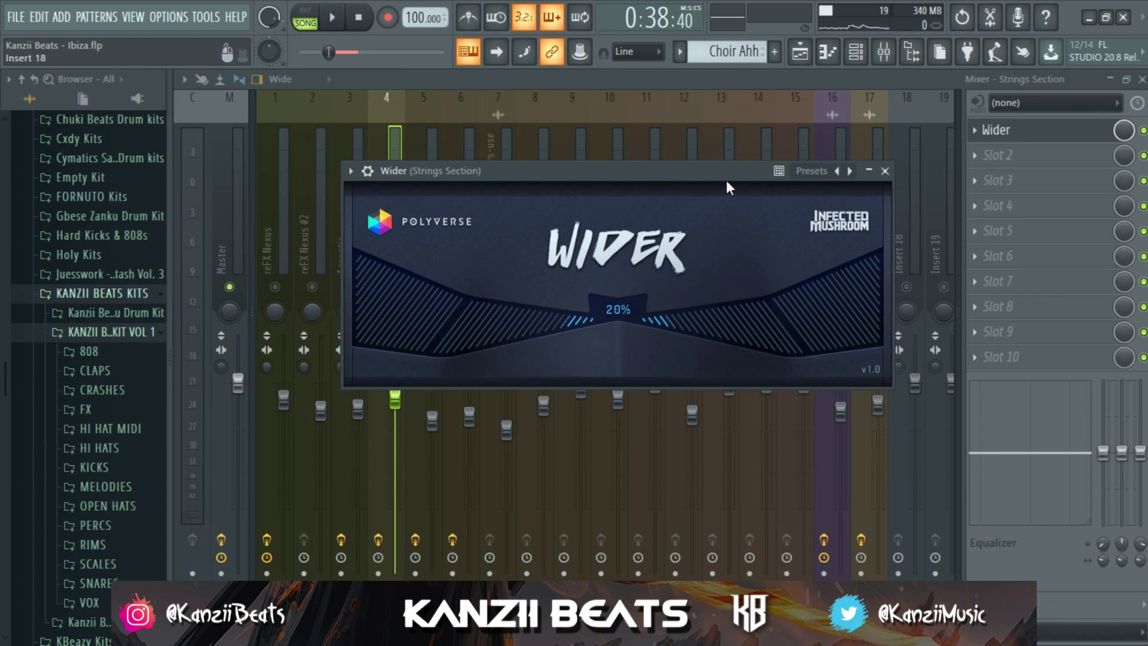
Compare the soloed Strings Section with its Wider effect on and bypassed, leaving the effect enabled
{"action": "key", "text": "space"}
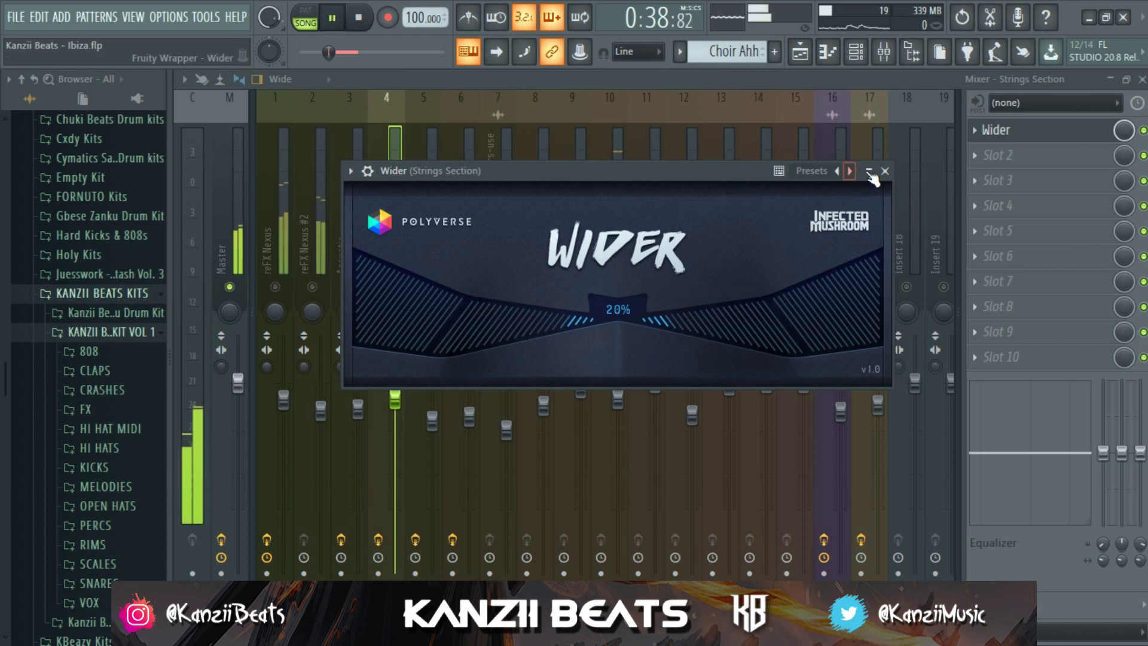
{"action": "left_click", "coordinate": [885, 170]}
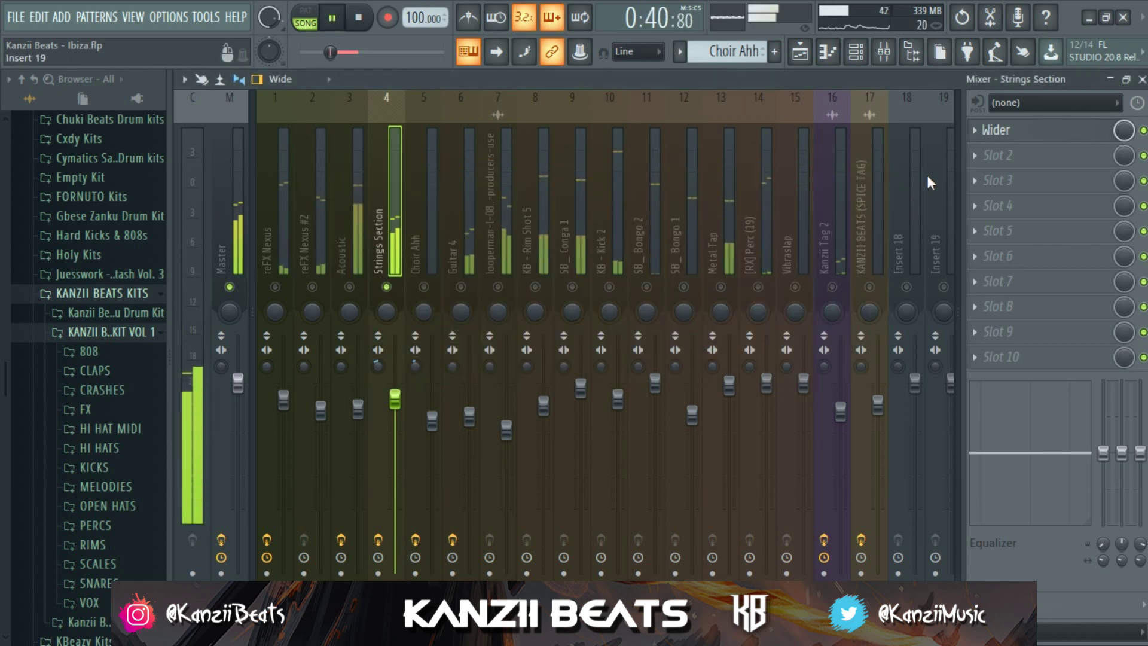
{"action": "left_click", "coordinate": [1142, 131]}
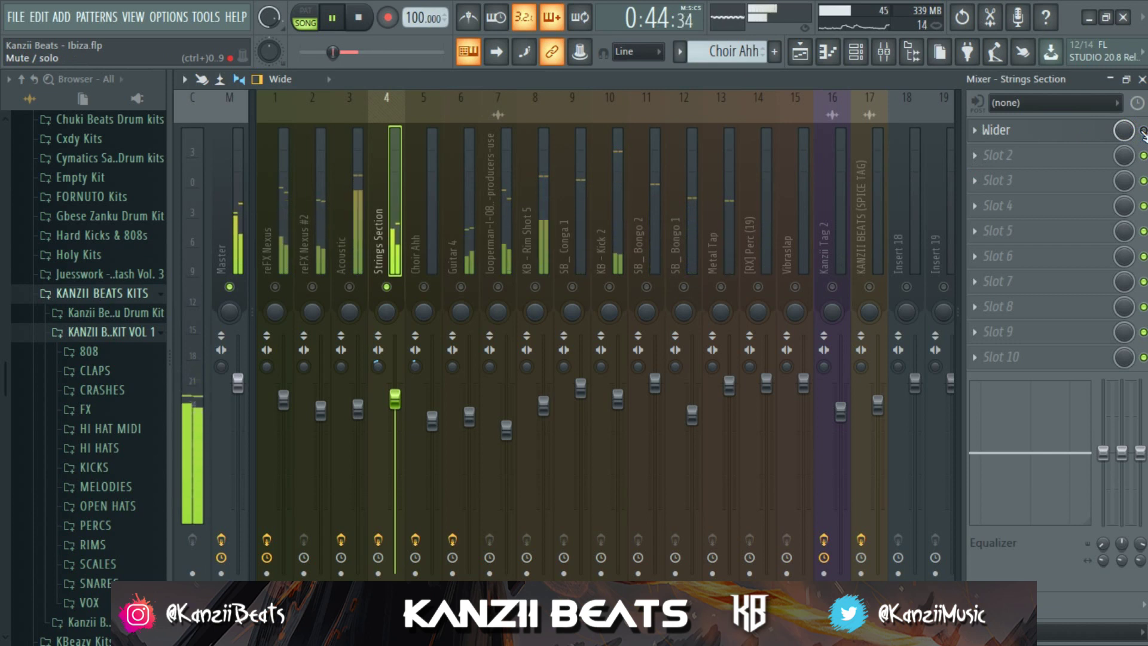
{"action": "key", "text": "space"}
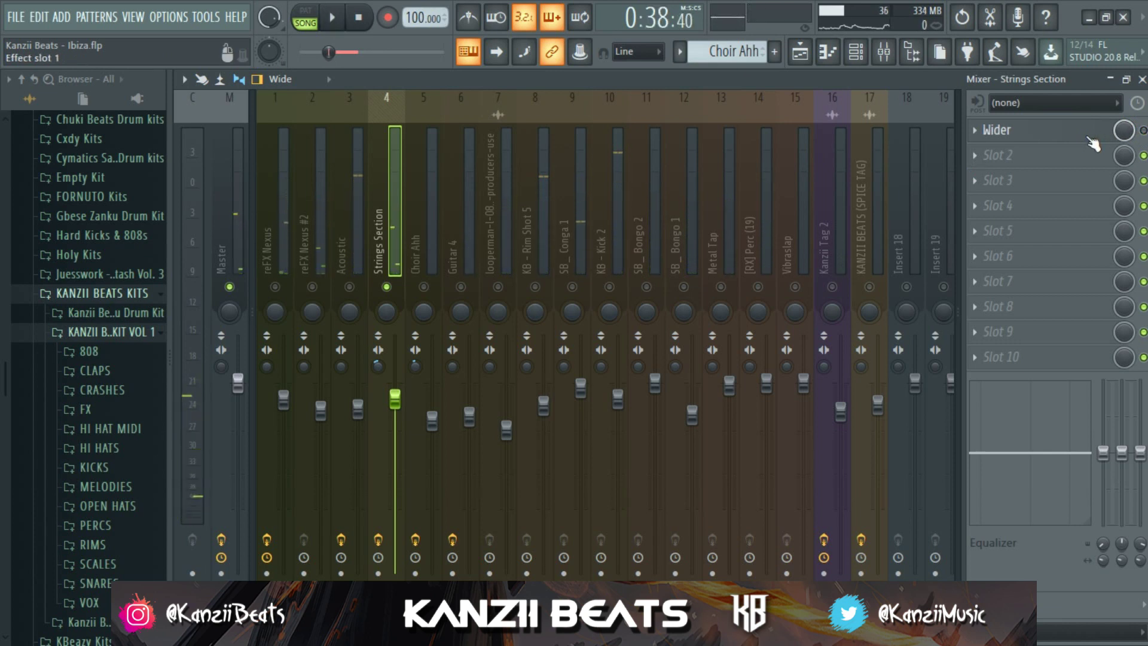
{"action": "left_click", "coordinate": [1142, 131]}
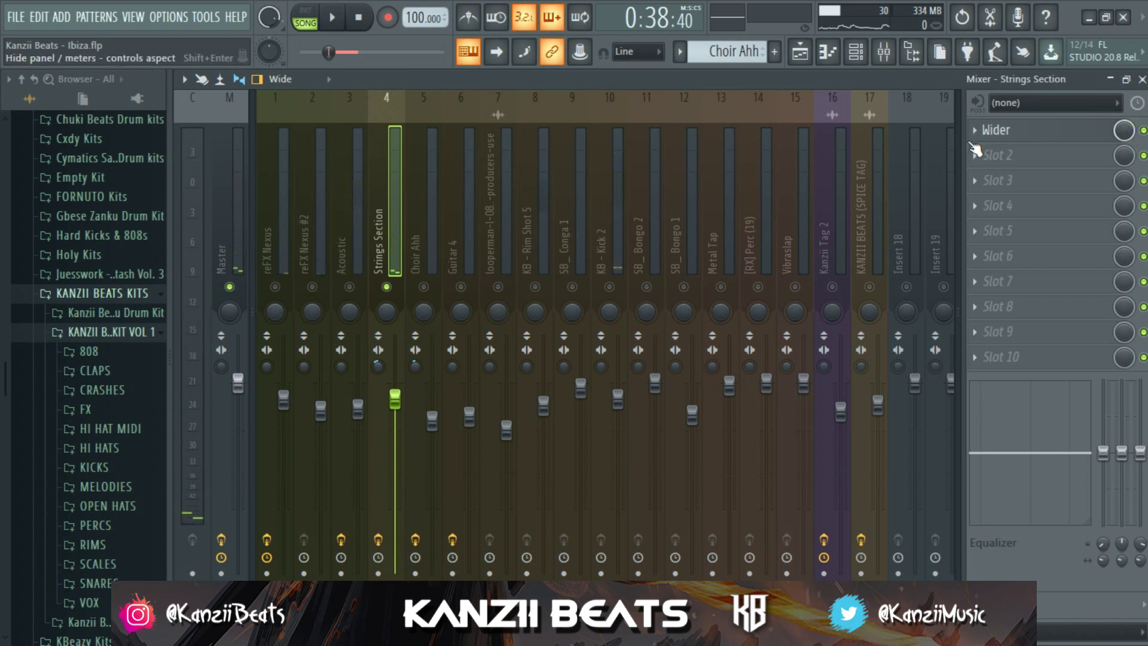
{"action": "key", "text": "space"}
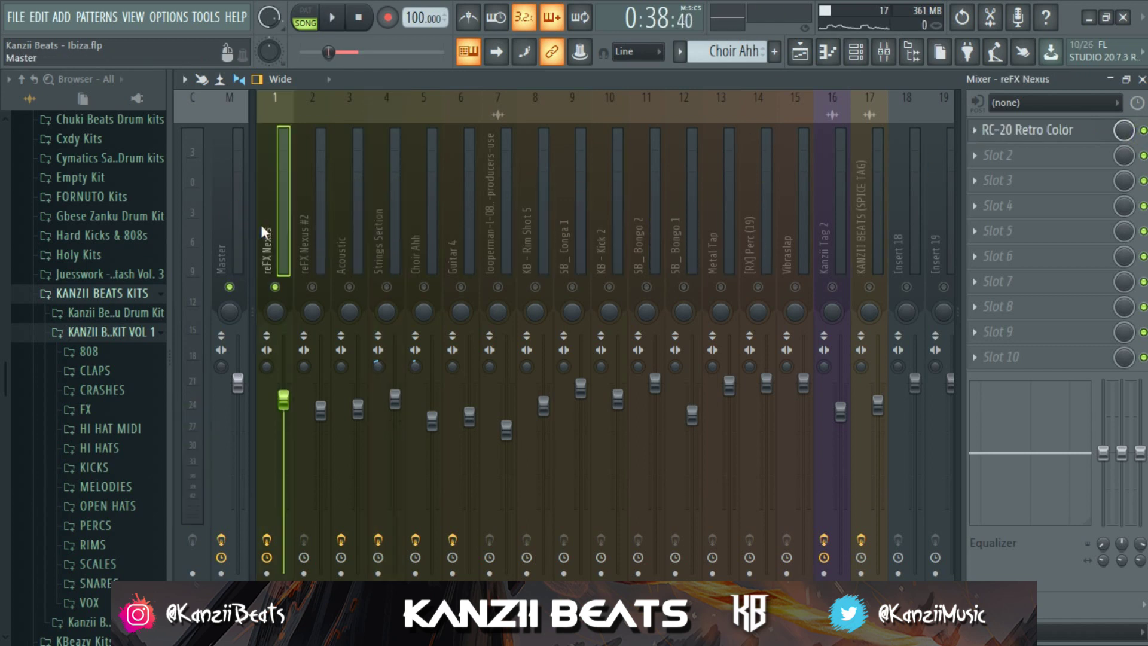
Inspect the RC-20 Retro Color effect on the soloed reFX Nexus mixer track, then close it and listen to the track
{"action": "left_click", "coordinate": [999, 131]}
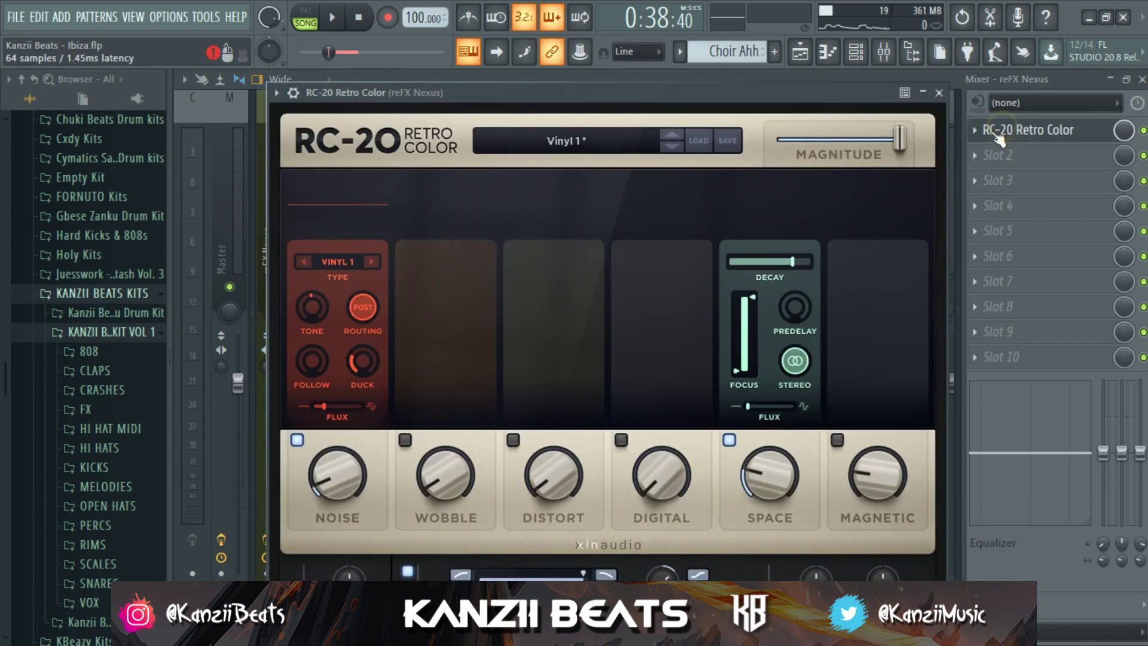
{"action": "left_click_drag", "start_coordinate": [738, 96], "coordinate": [742, 78]}
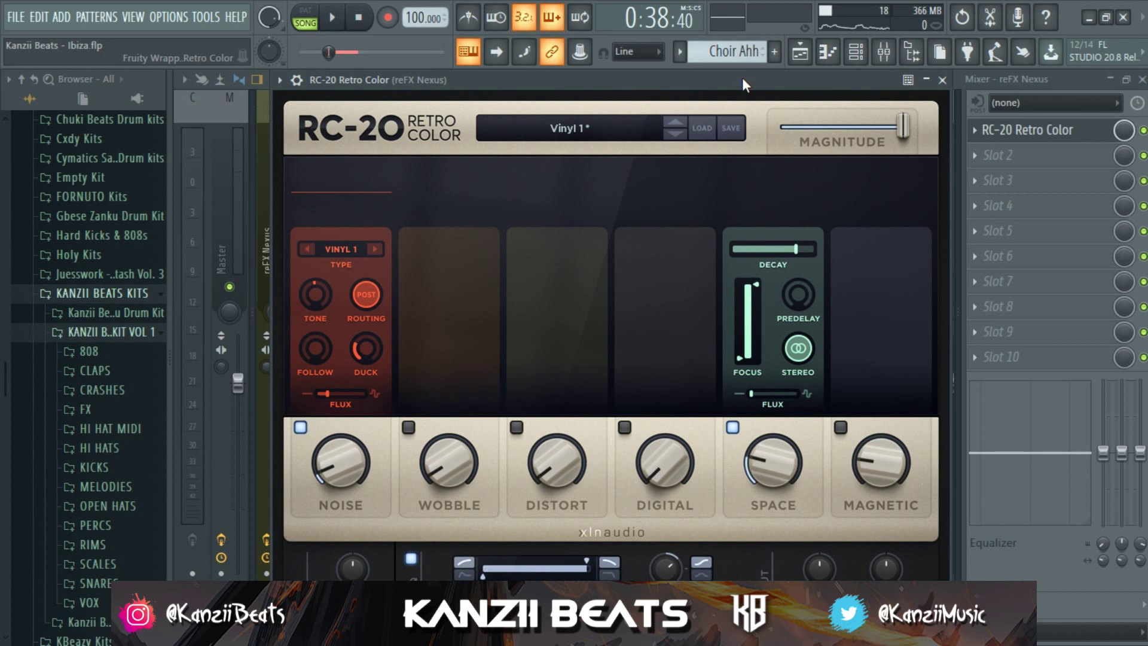
{"action": "left_click_drag", "start_coordinate": [743, 80], "coordinate": [725, 98]}
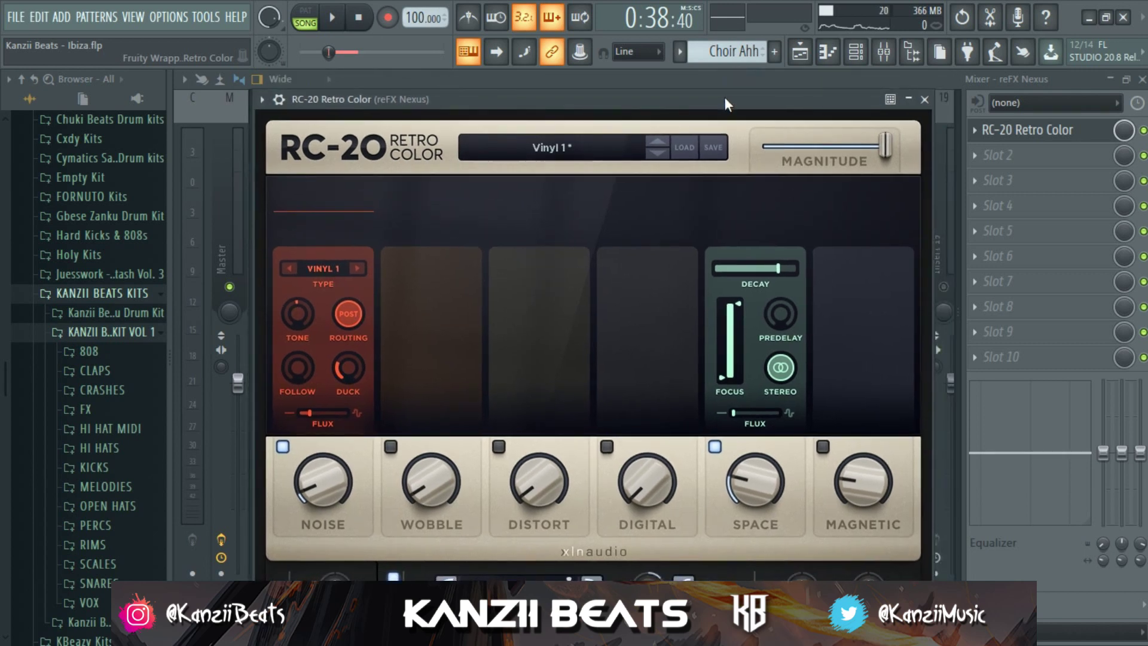
{"action": "left_click_drag", "start_coordinate": [724, 98], "coordinate": [755, 88]}
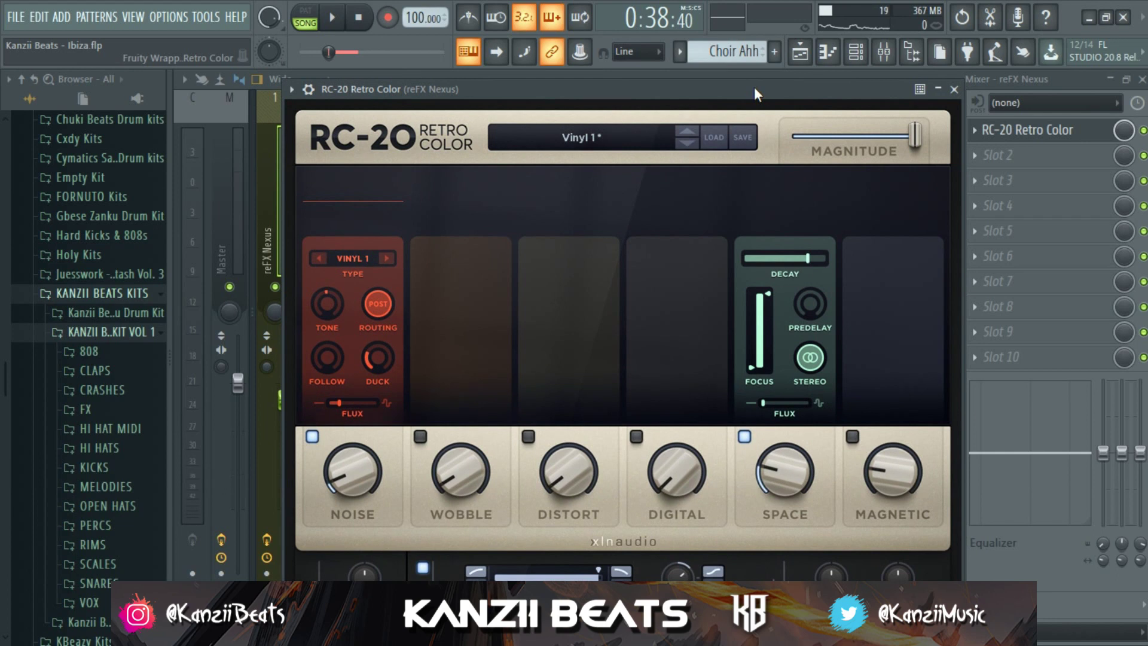
{"action": "left_click_drag", "start_coordinate": [730, 88], "coordinate": [723, 79]}
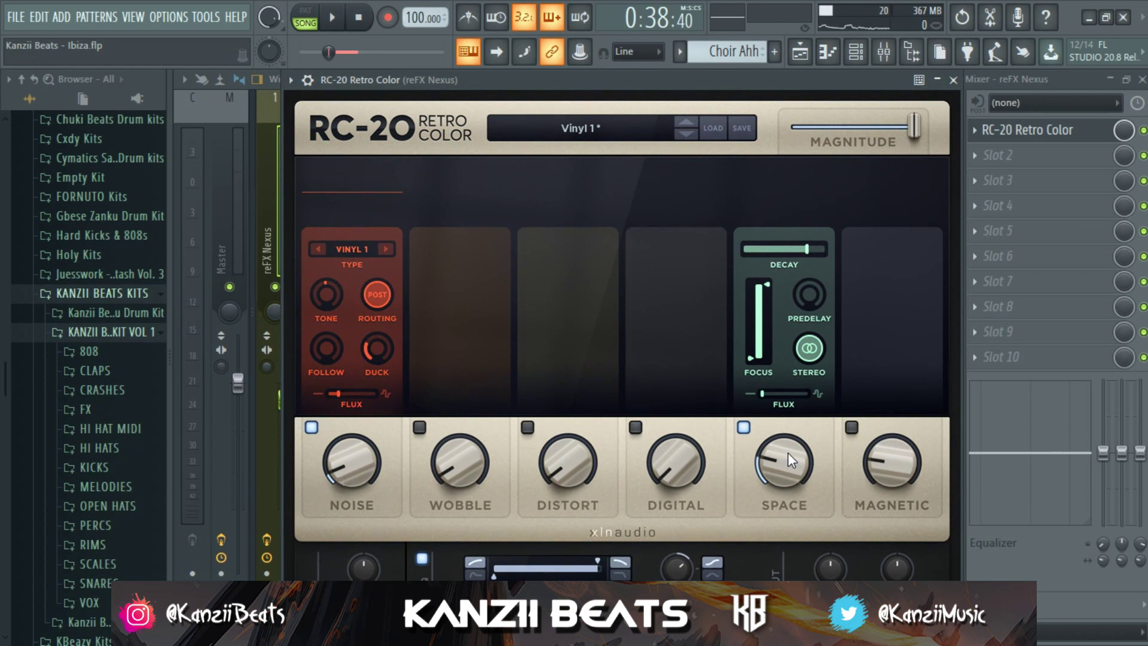
{"action": "left_click", "coordinate": [953, 80]}
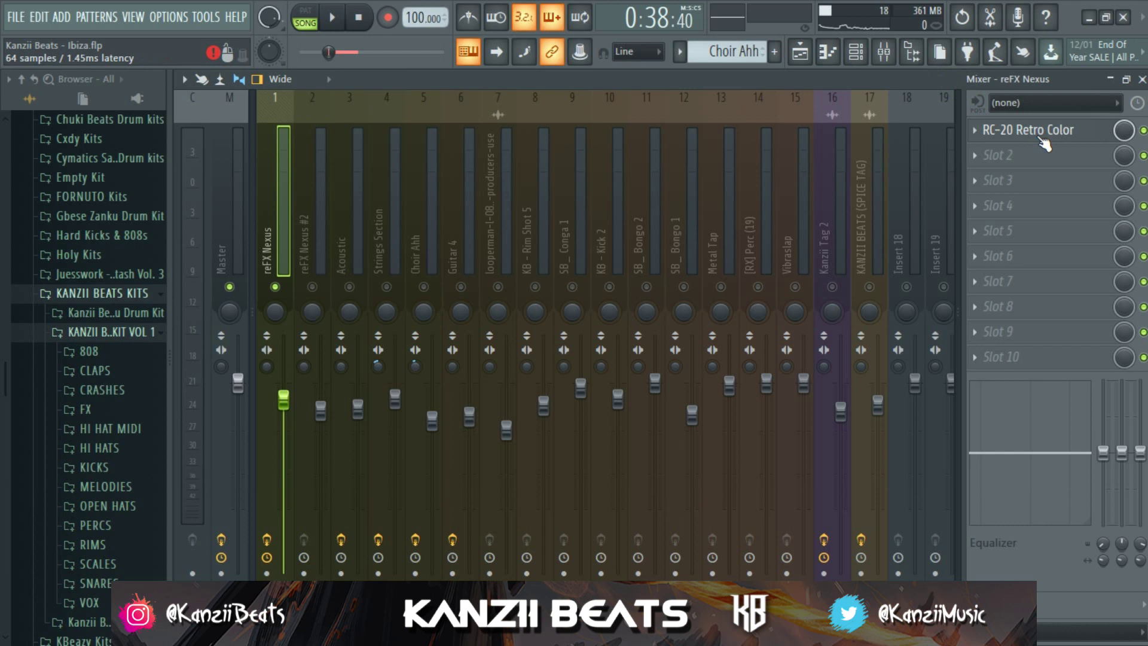
{"action": "key", "text": "space"}
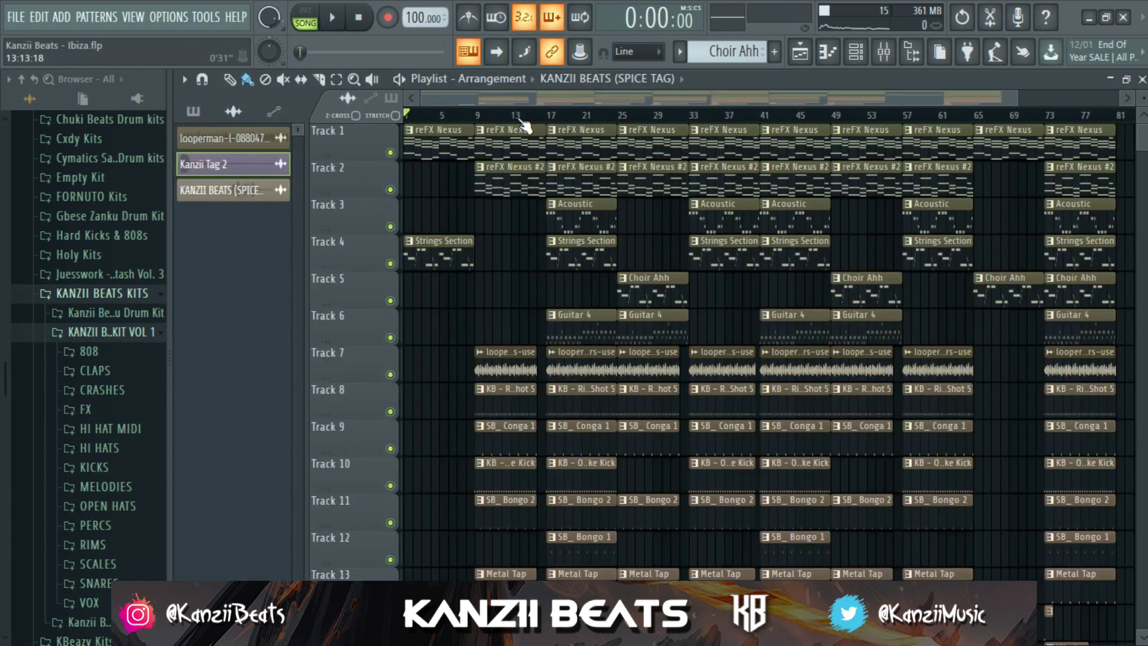
Review the full arrangement in the playlist and play the song from the beginning
{"action": "scroll", "coordinate": [528, 156], "scroll_direction": "down", "scroll_amount": 1}
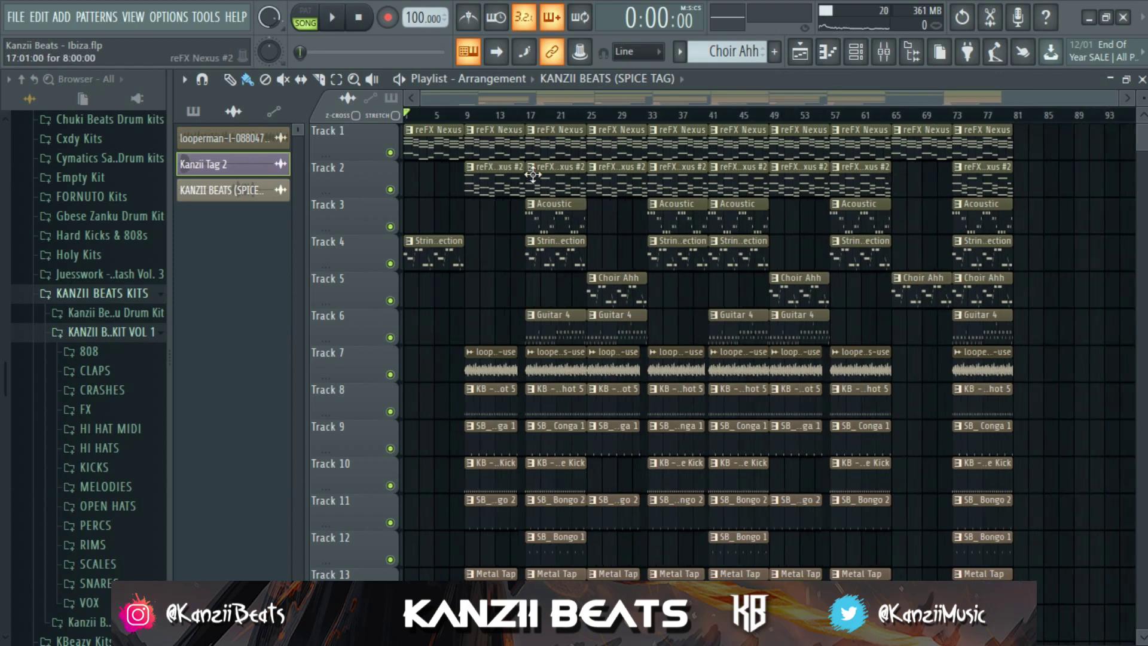
{"action": "scroll", "coordinate": [532, 174], "scroll_direction": "up", "scroll_amount": 4}
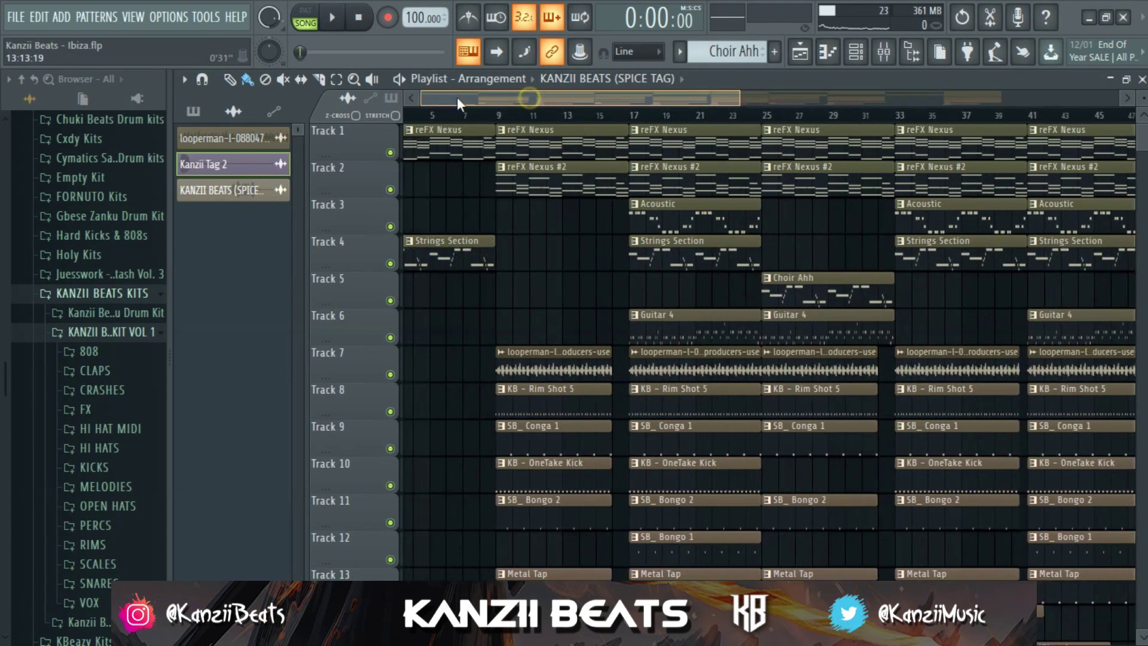
{"action": "scroll", "coordinate": [555, 269], "scroll_direction": "down", "scroll_amount": 2}
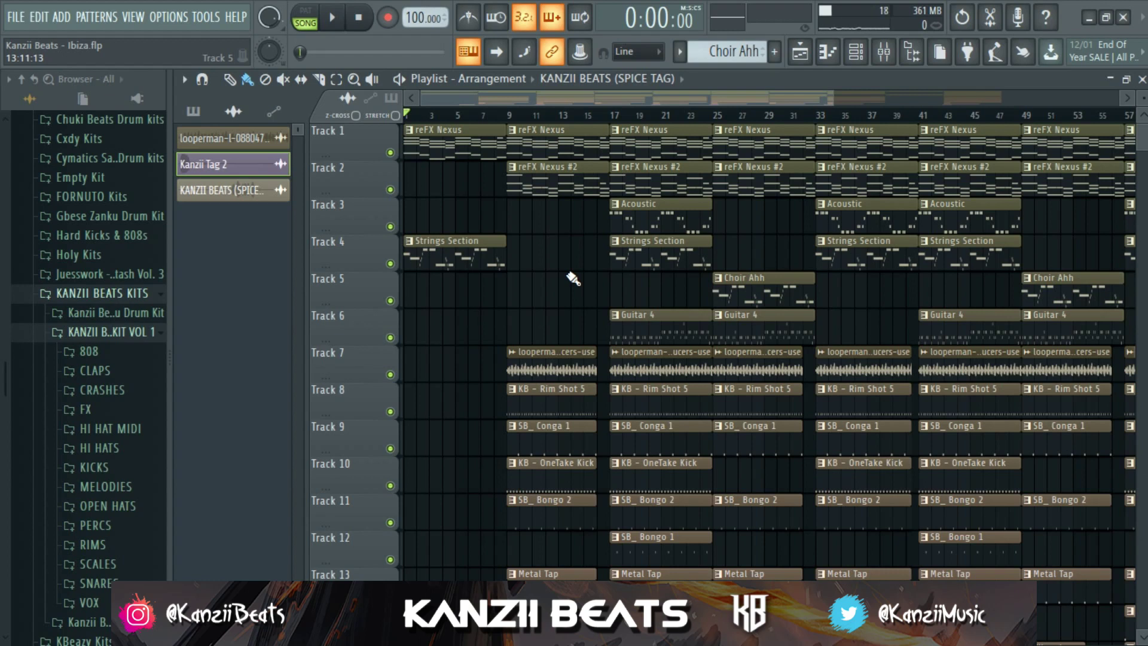
{"action": "scroll", "coordinate": [573, 279], "scroll_direction": "down", "scroll_amount": 3}
{"action": "key", "text": "space"}
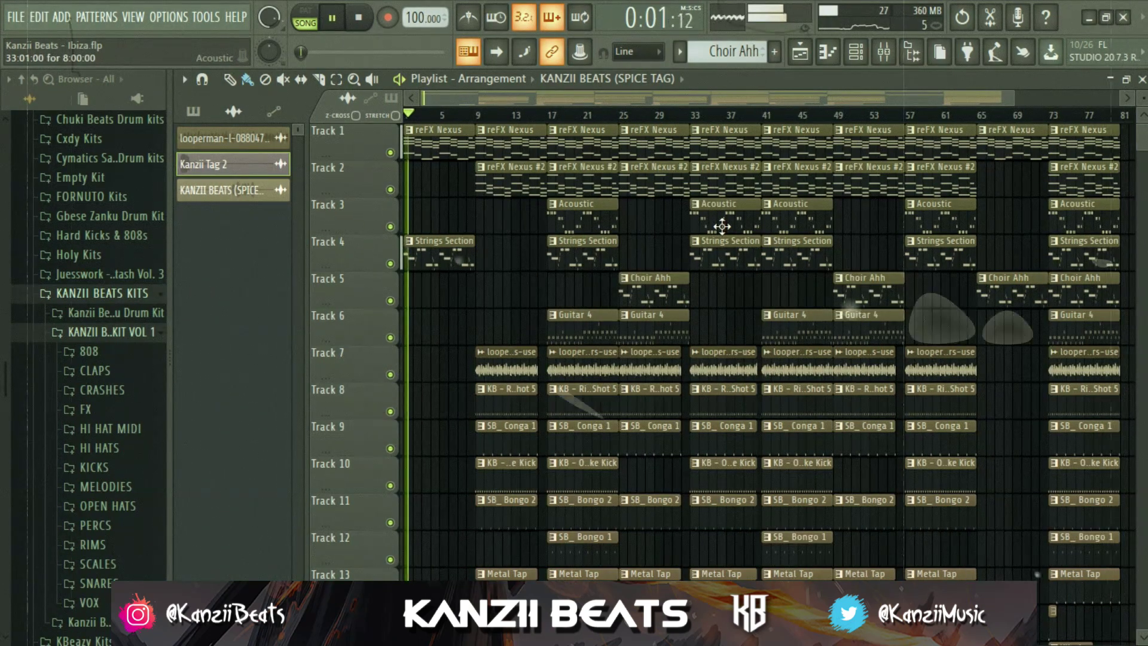